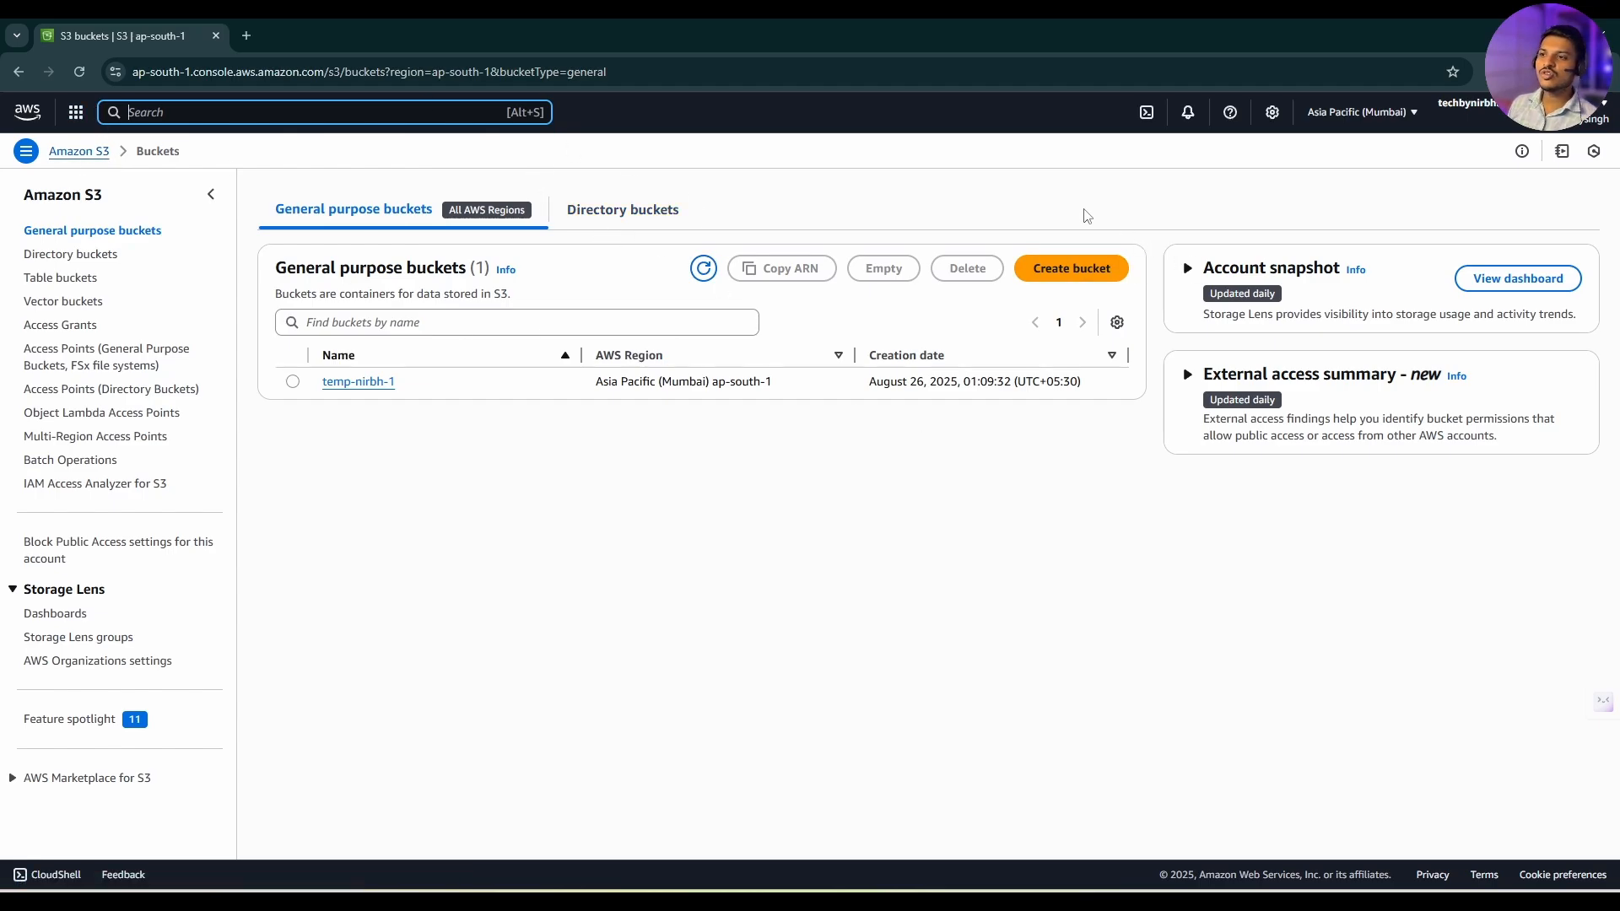
Step: Start a new general purpose bucket in the Mumbai region and name it test-nirbhay
{"action": "left_click", "coordinate": [1044, 279]}
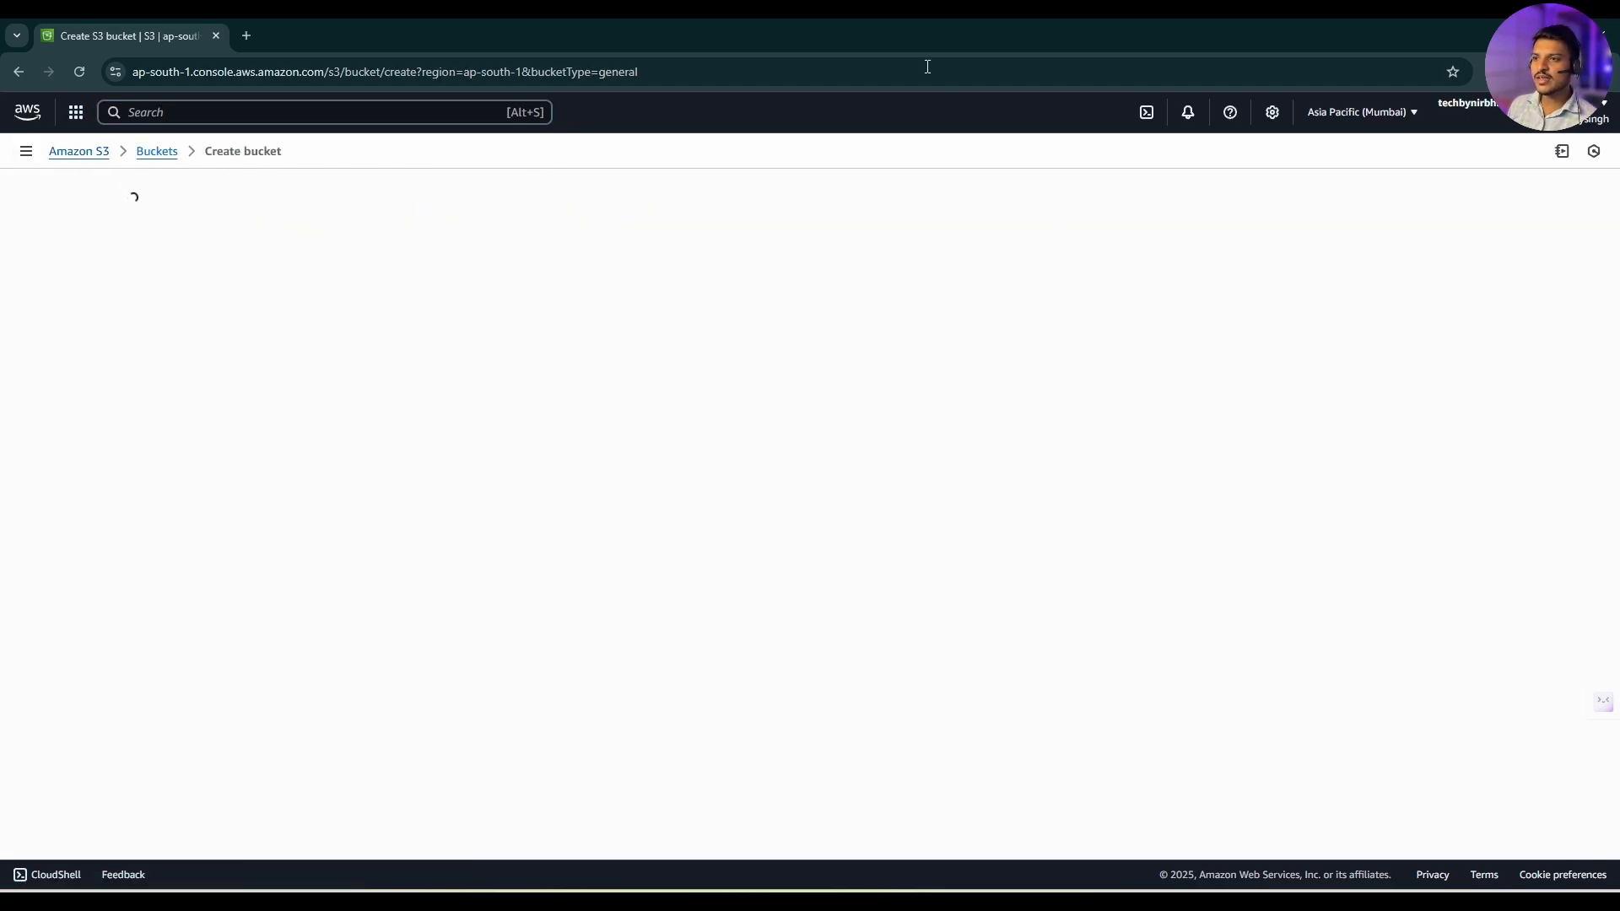
{"action": "left_click", "coordinate": [272, 472]}
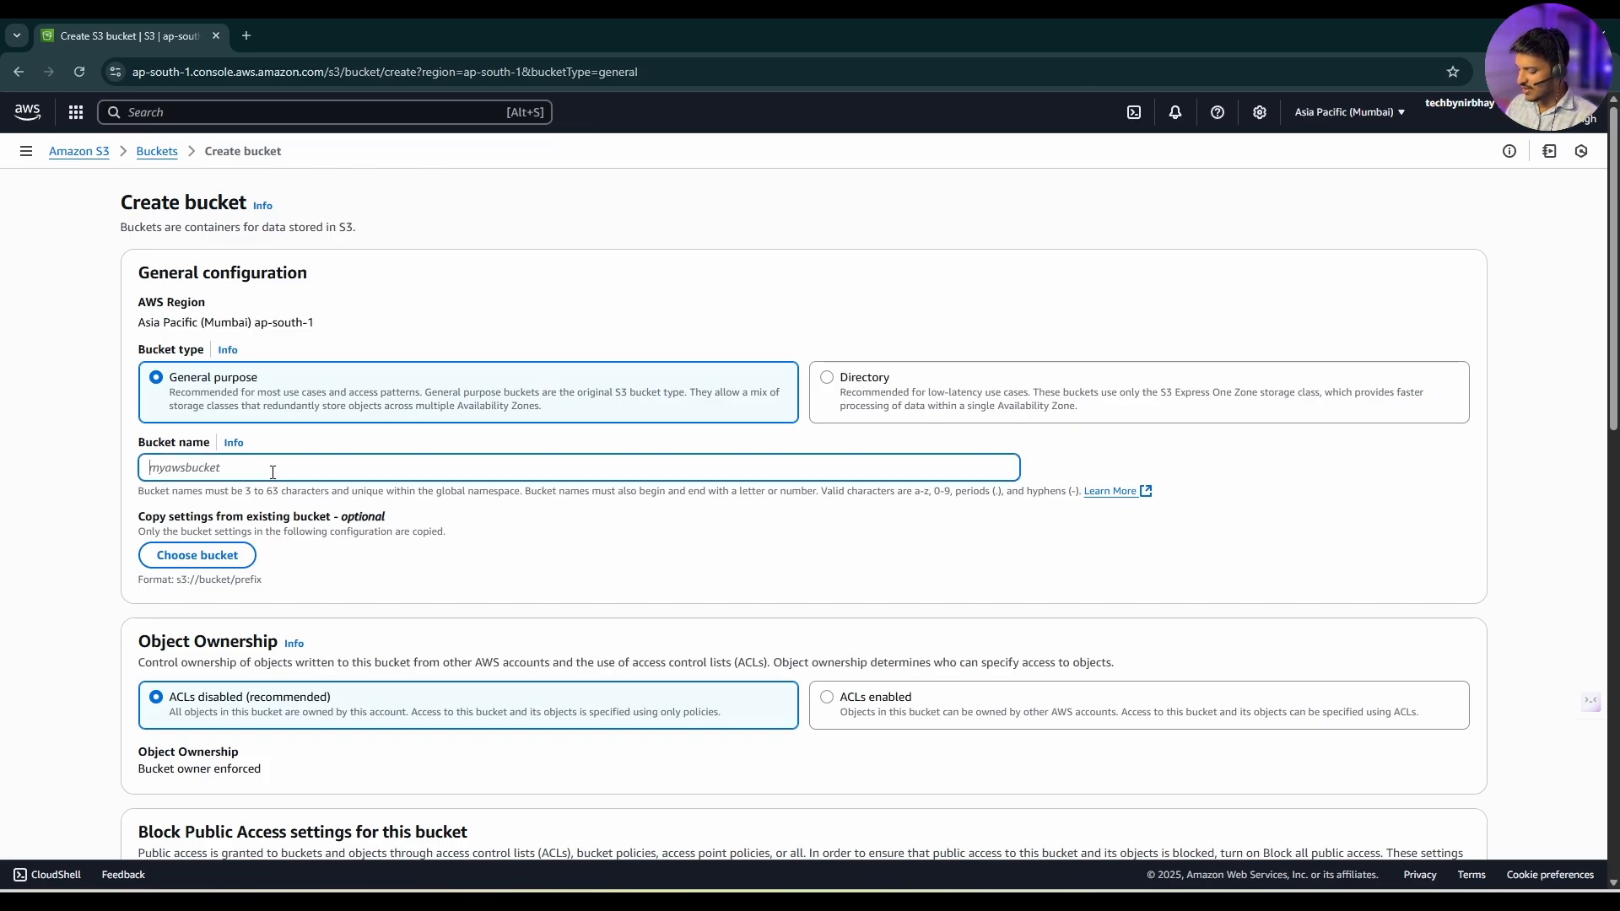
{"action": "type", "text": "test-nirbhay"}
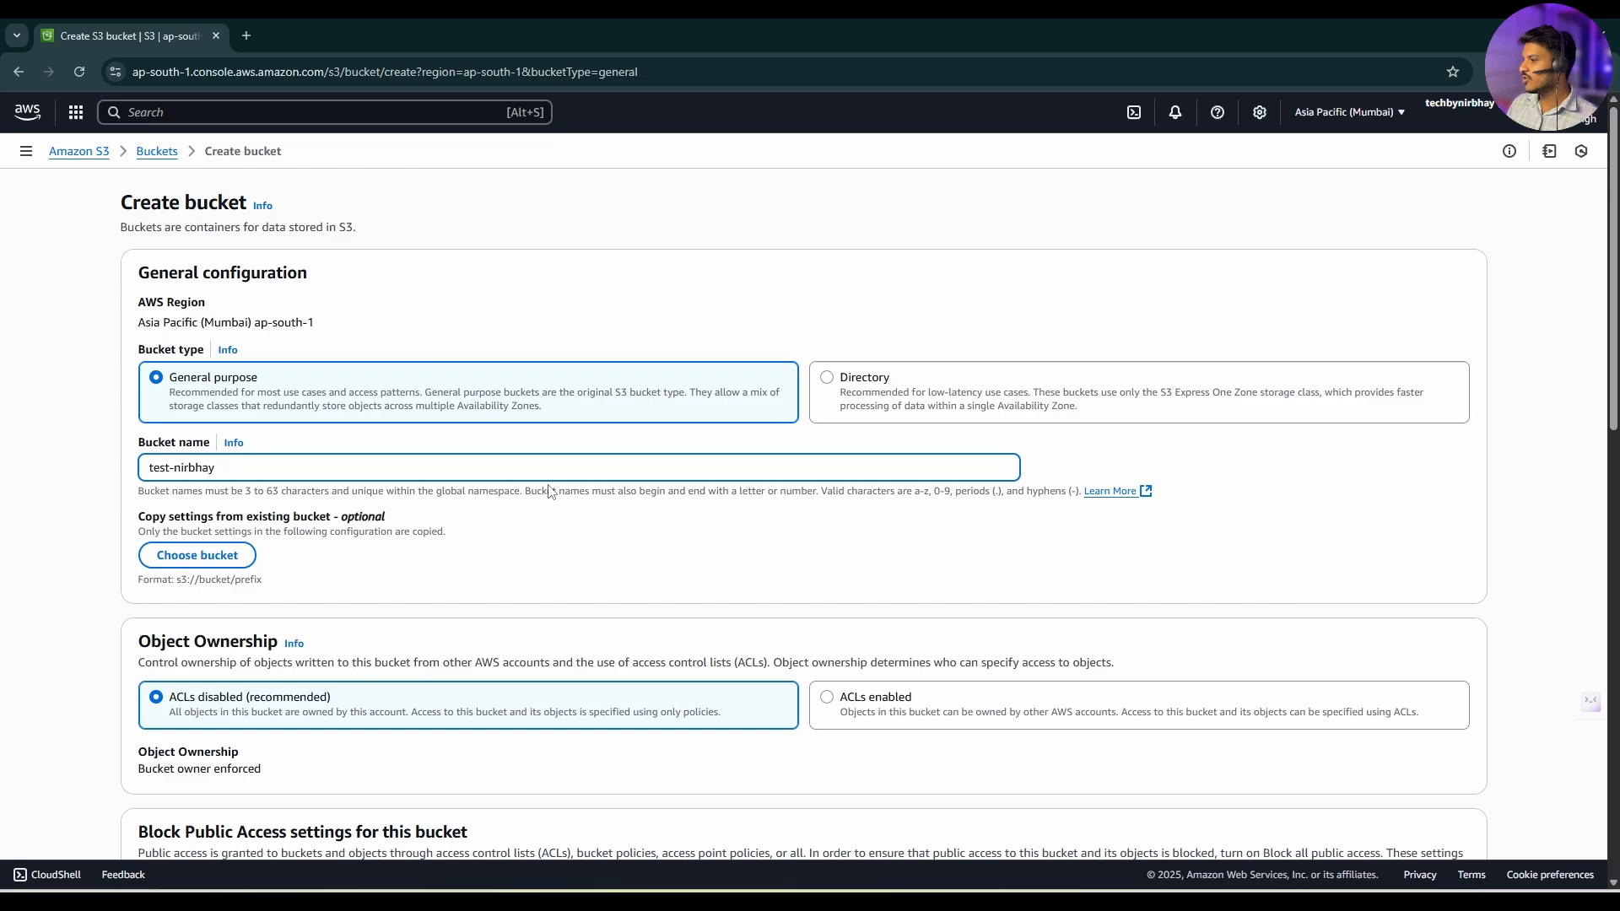
Step: Turn off Block all public access, acknowledging that objects may become public, and try to create the bucket
{"action": "scroll", "coordinate": [549, 491], "scroll_direction": "down", "scroll_amount": 6}
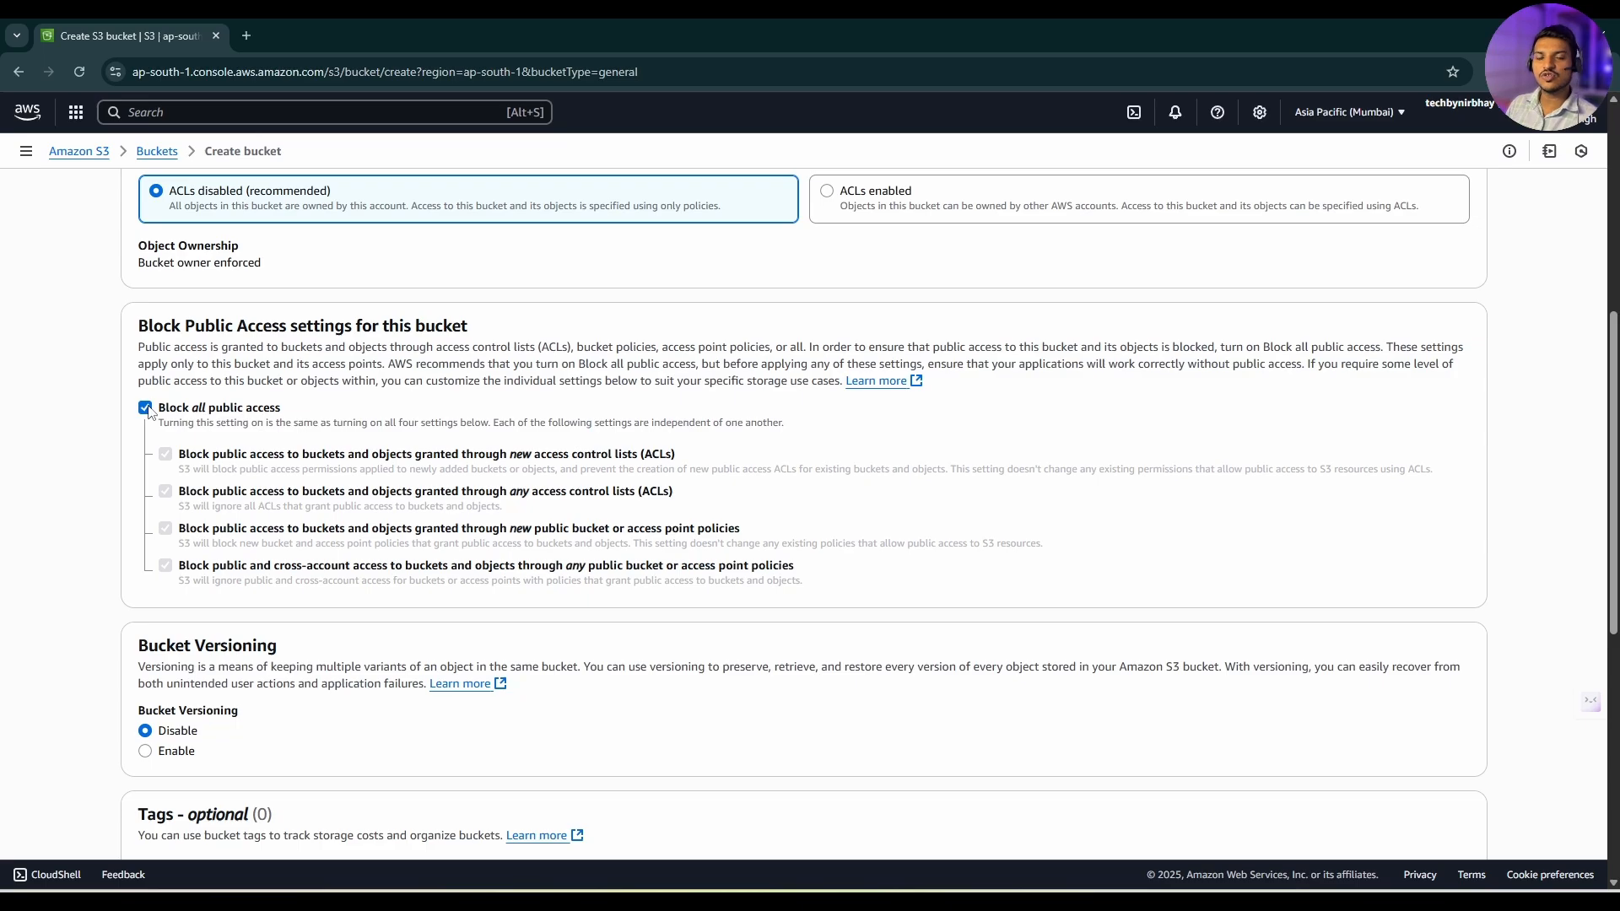
{"action": "left_click", "coordinate": [145, 409]}
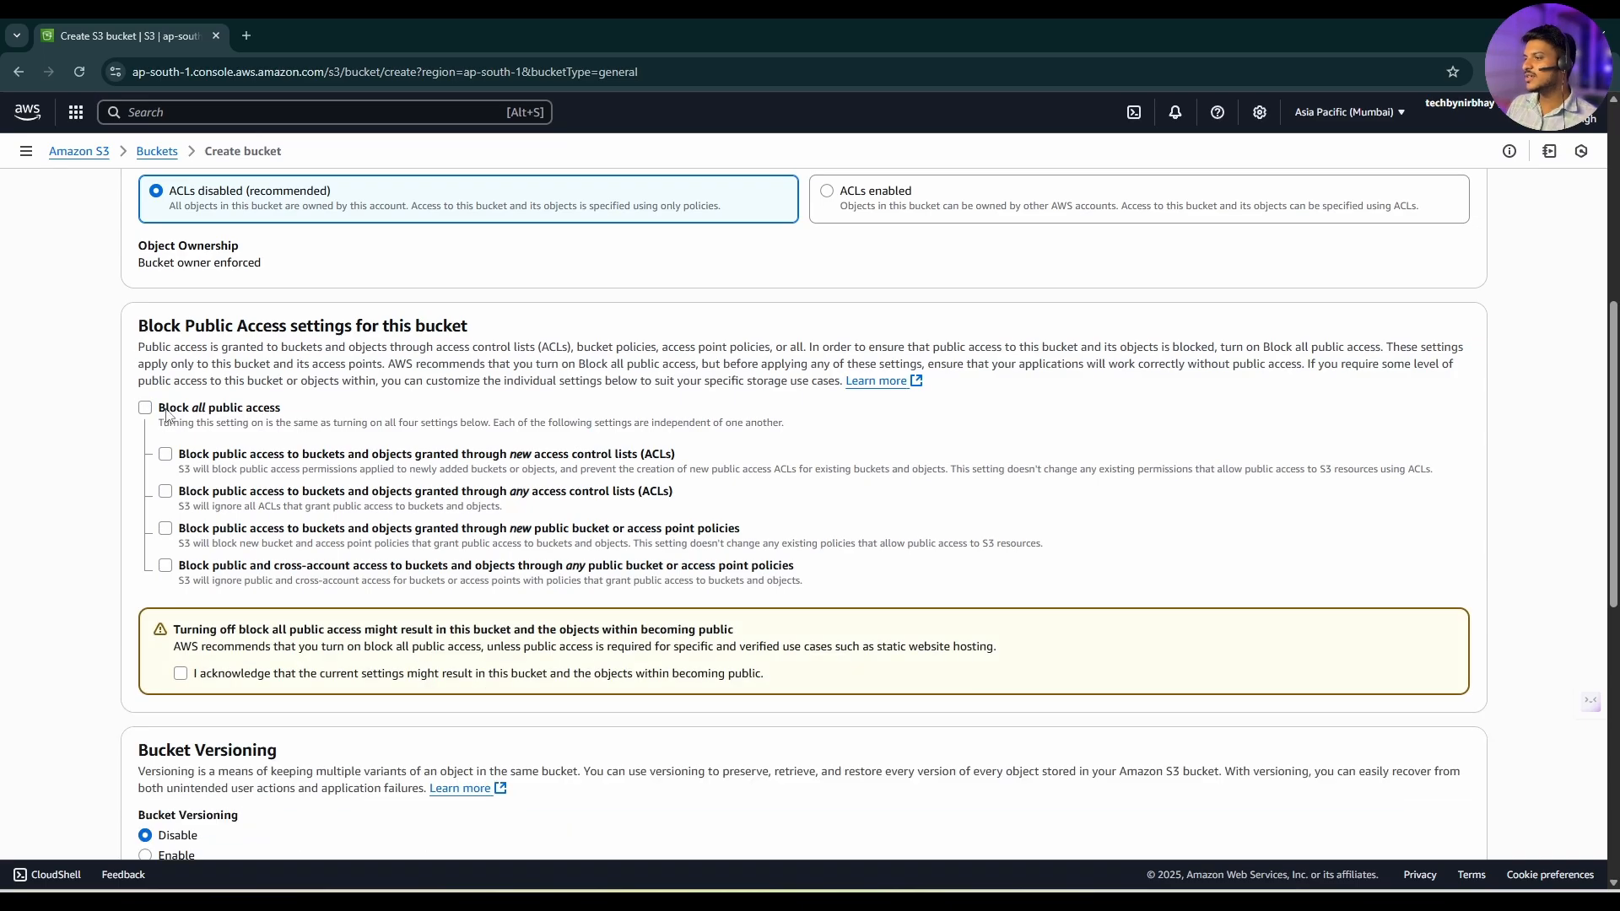
{"action": "scroll", "coordinate": [171, 417], "scroll_direction": "down", "scroll_amount": 2}
{"action": "left_click", "coordinate": [179, 504]}
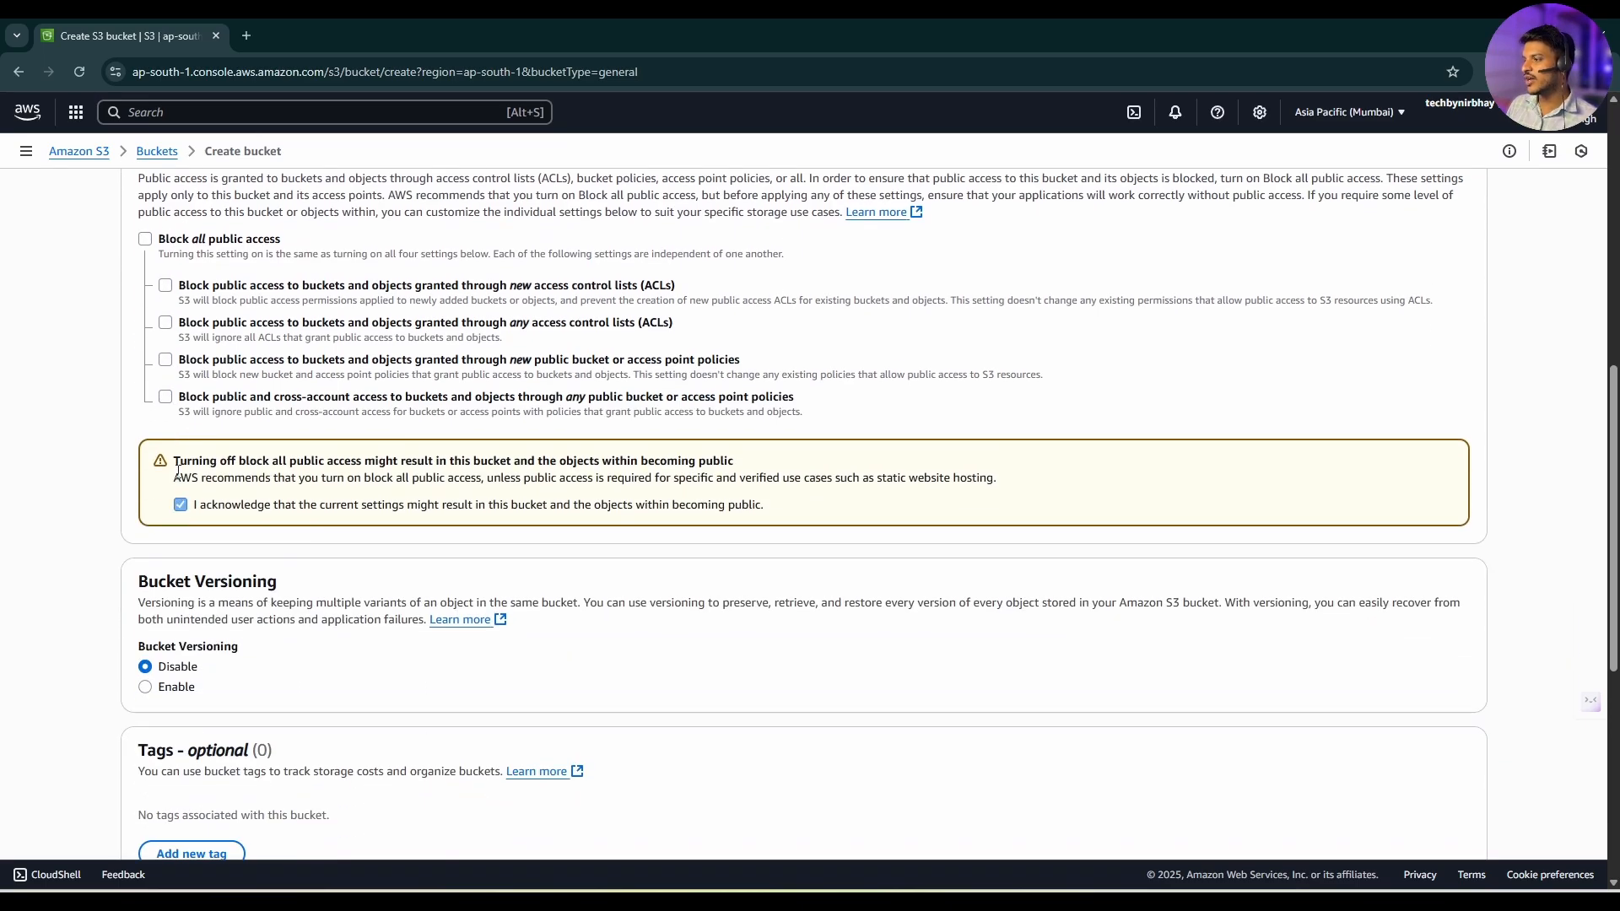
{"action": "scroll", "coordinate": [506, 416], "scroll_direction": "down", "scroll_amount": 6}
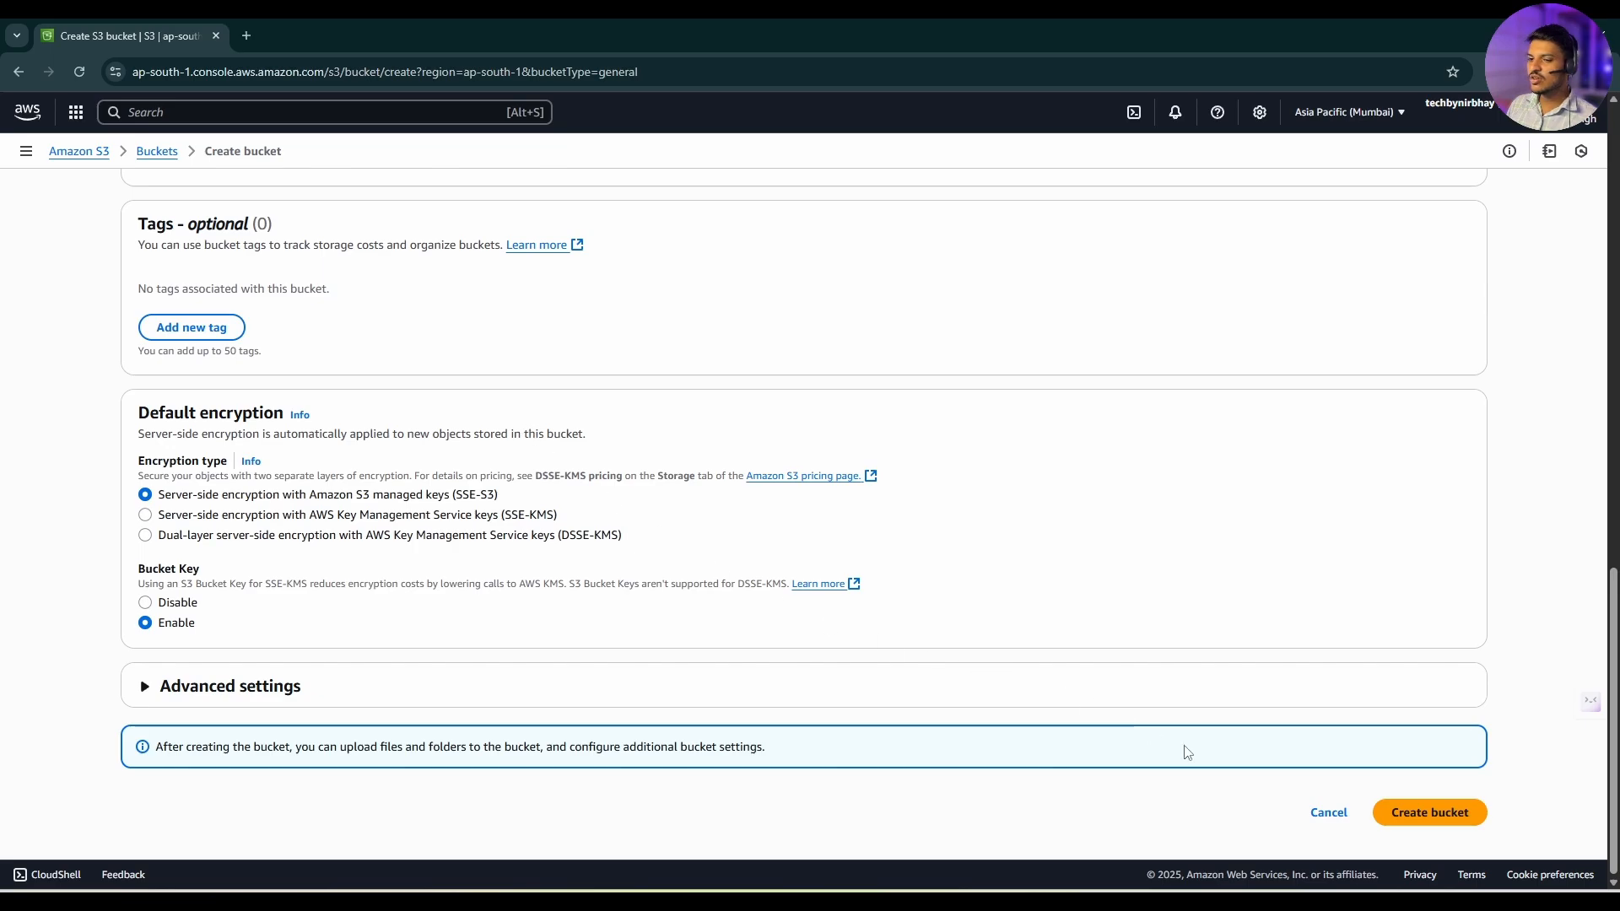
{"action": "left_click", "coordinate": [1425, 812]}
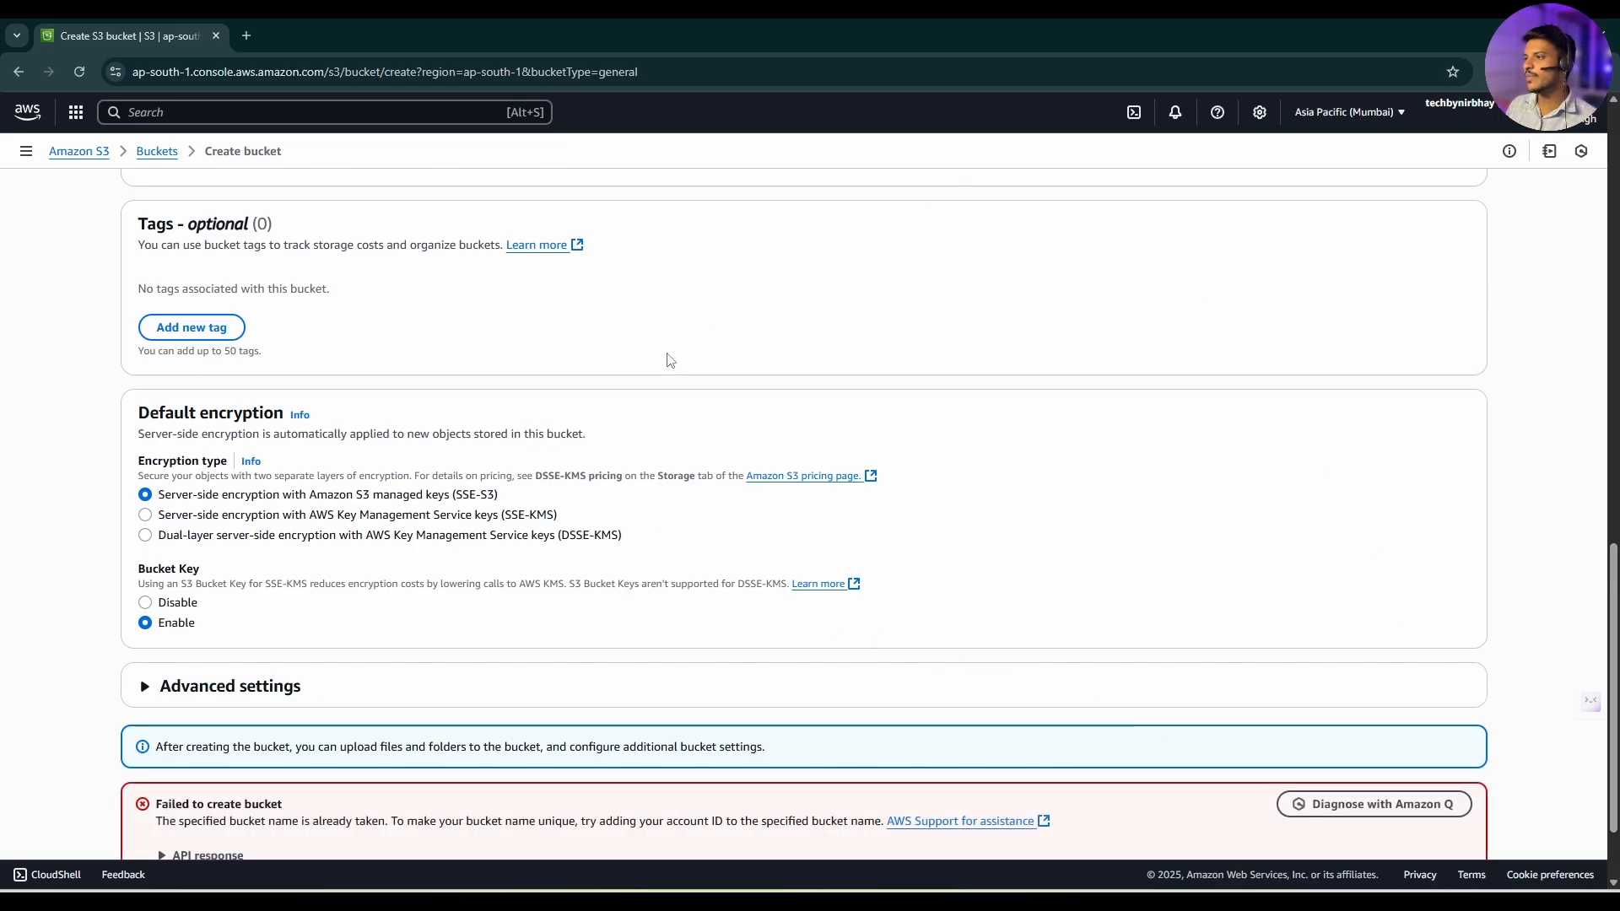
Step: Change the bucket name to test-nirbhay-002, then create the bucket and open it
{"action": "scroll", "coordinate": [275, 523], "scroll_direction": "up", "scroll_amount": 6}
{"action": "scroll", "coordinate": [275, 523], "scroll_direction": "up", "scroll_amount": 10}
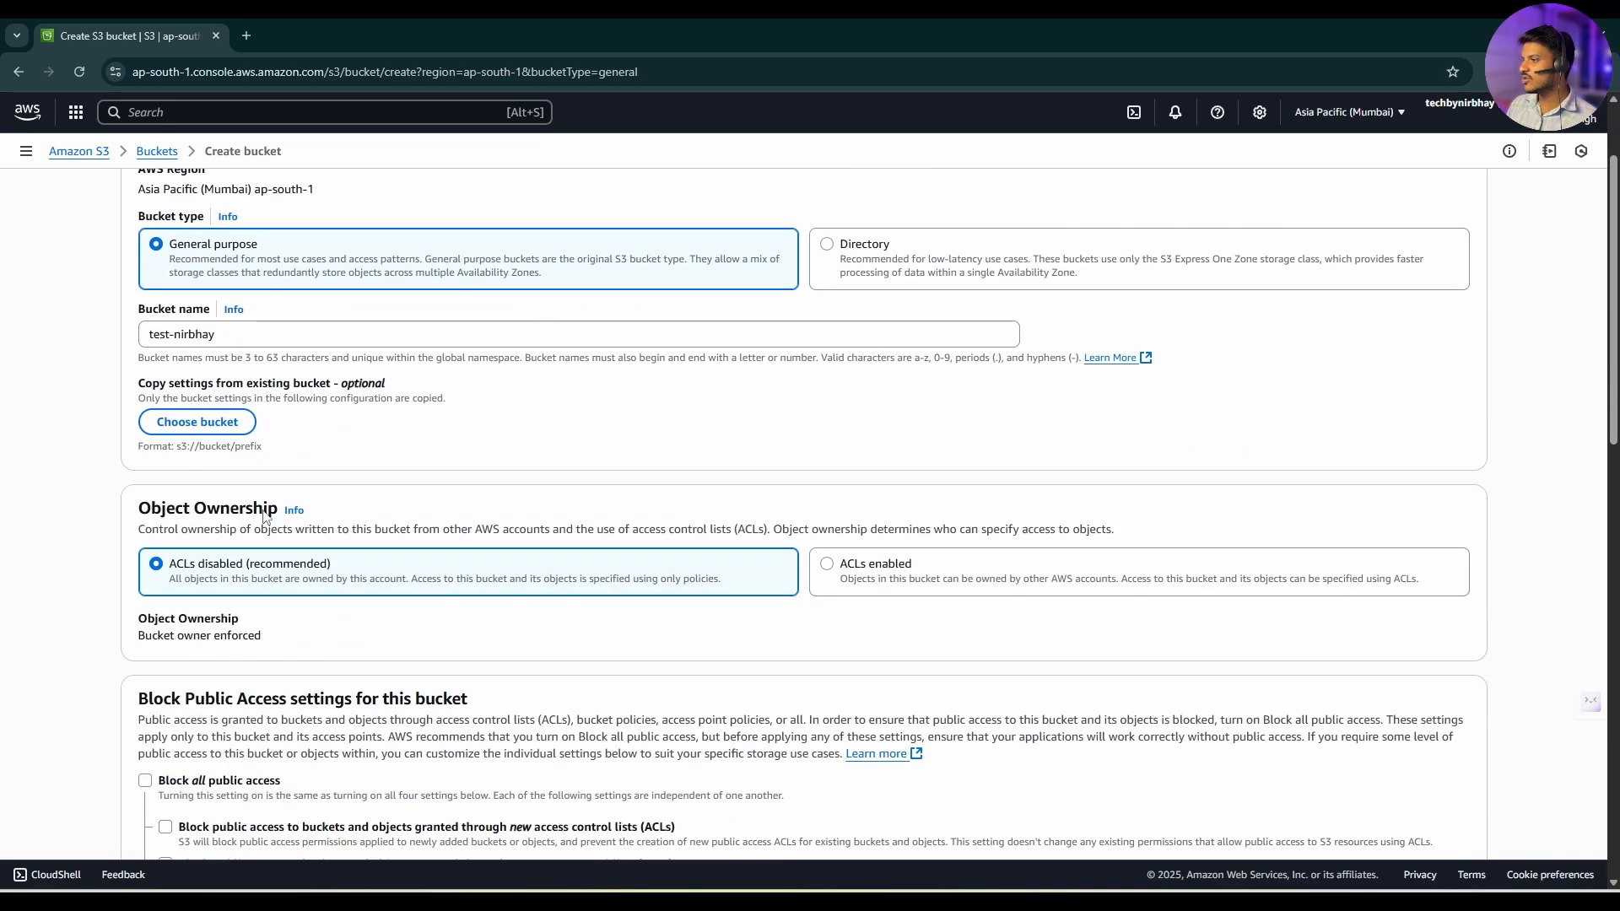
{"action": "left_click", "coordinate": [253, 466]}
{"action": "type", "text": "-"}
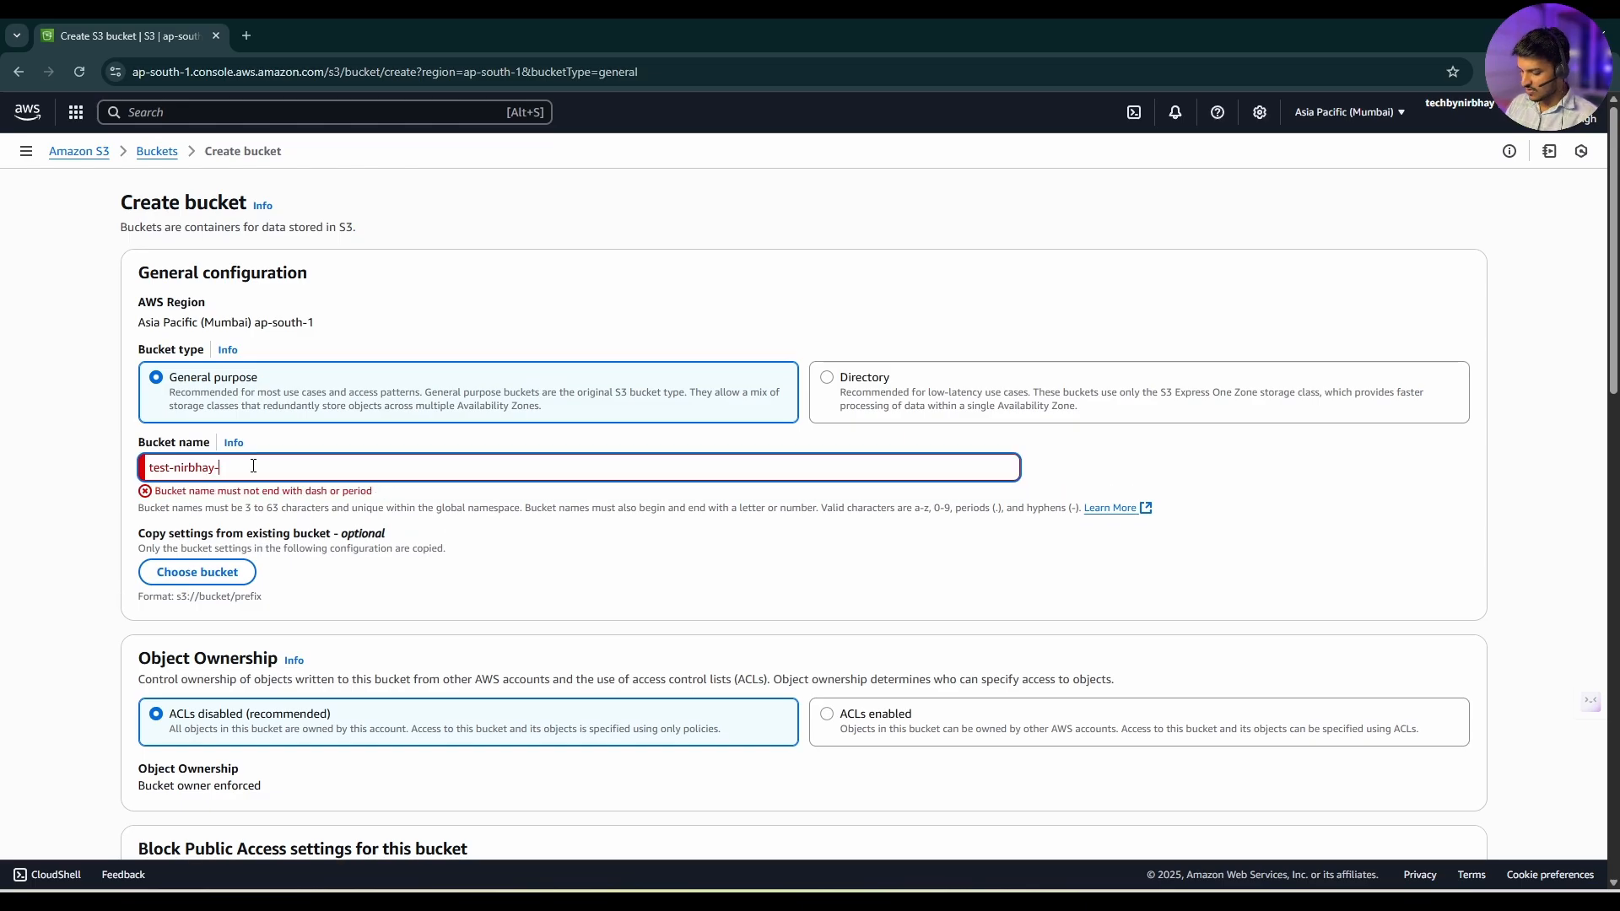
{"action": "type", "text": "002"}
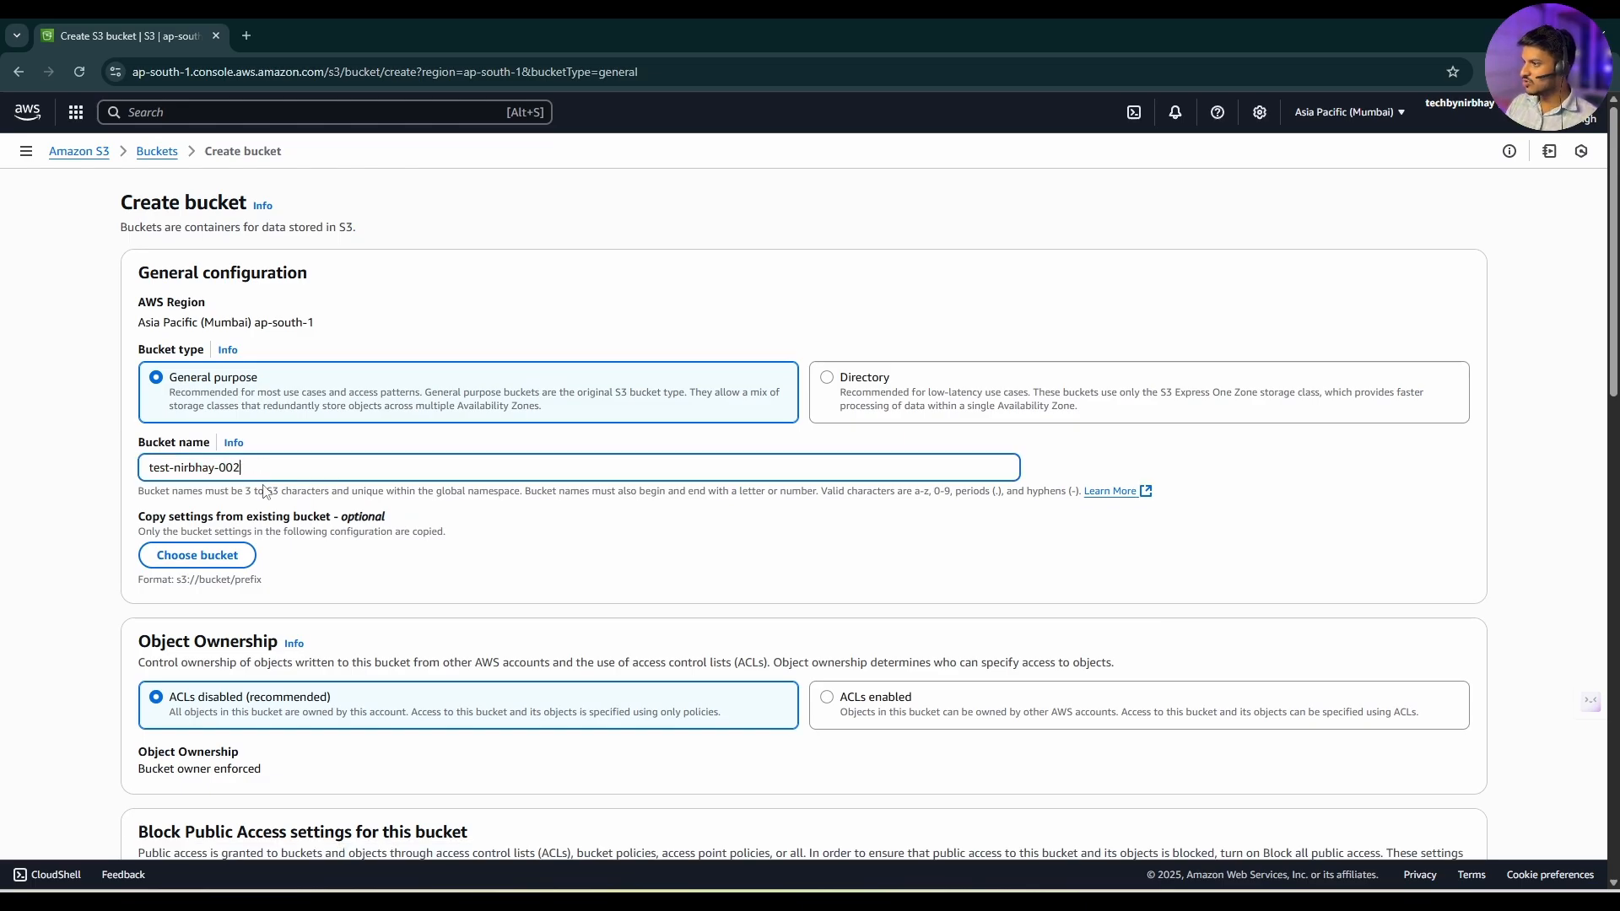
{"action": "key", "text": "Return"}
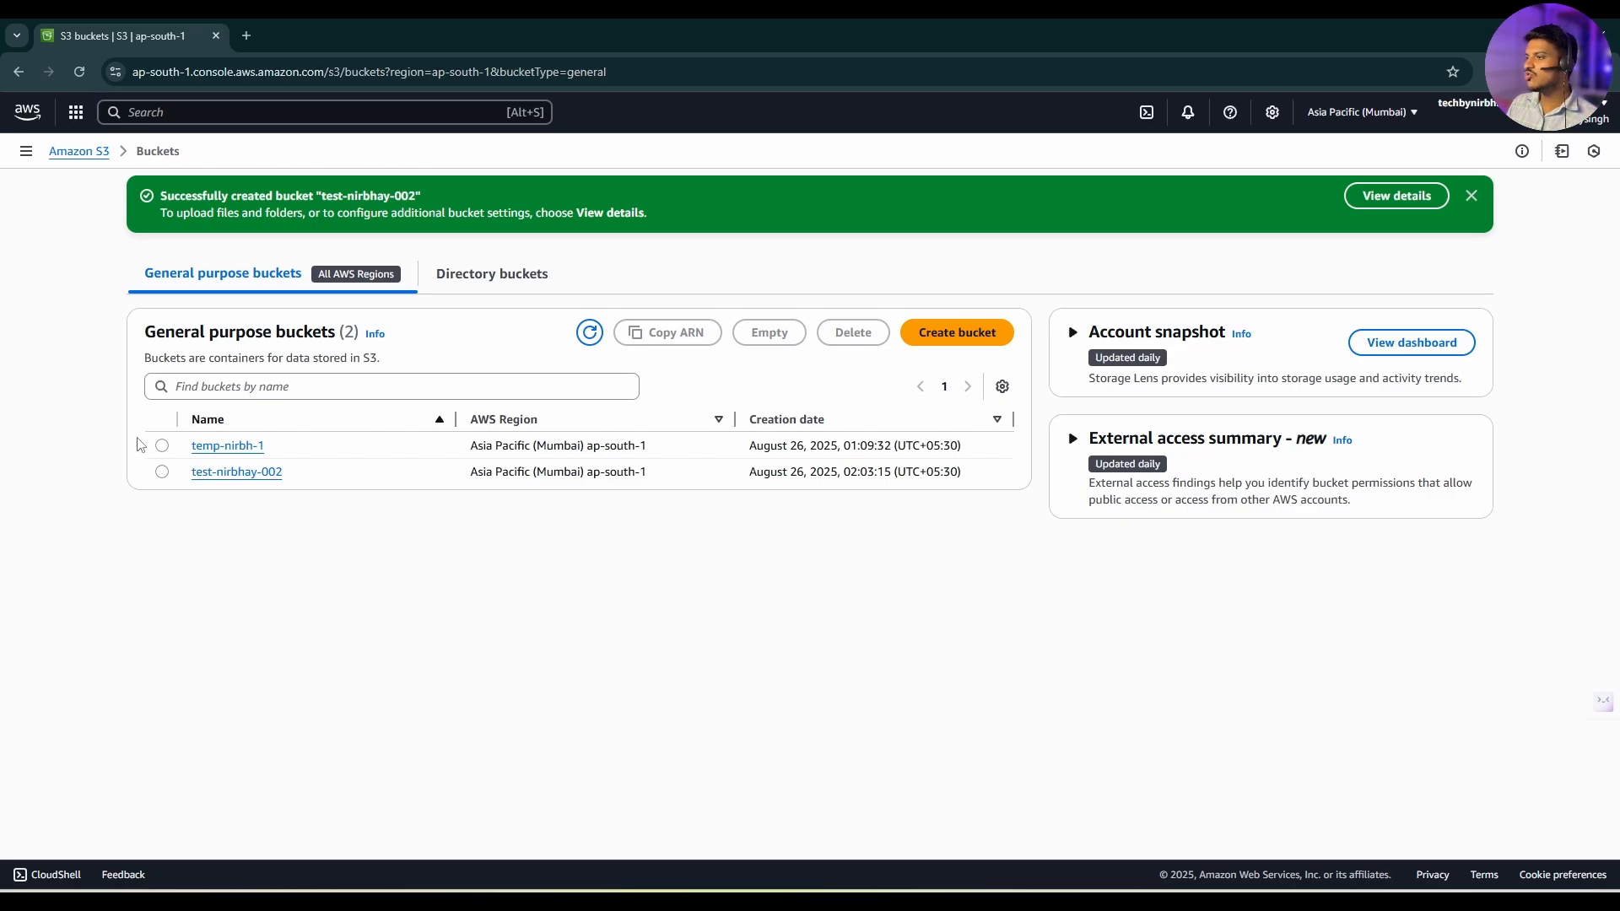
{"action": "left_click", "coordinate": [165, 473]}
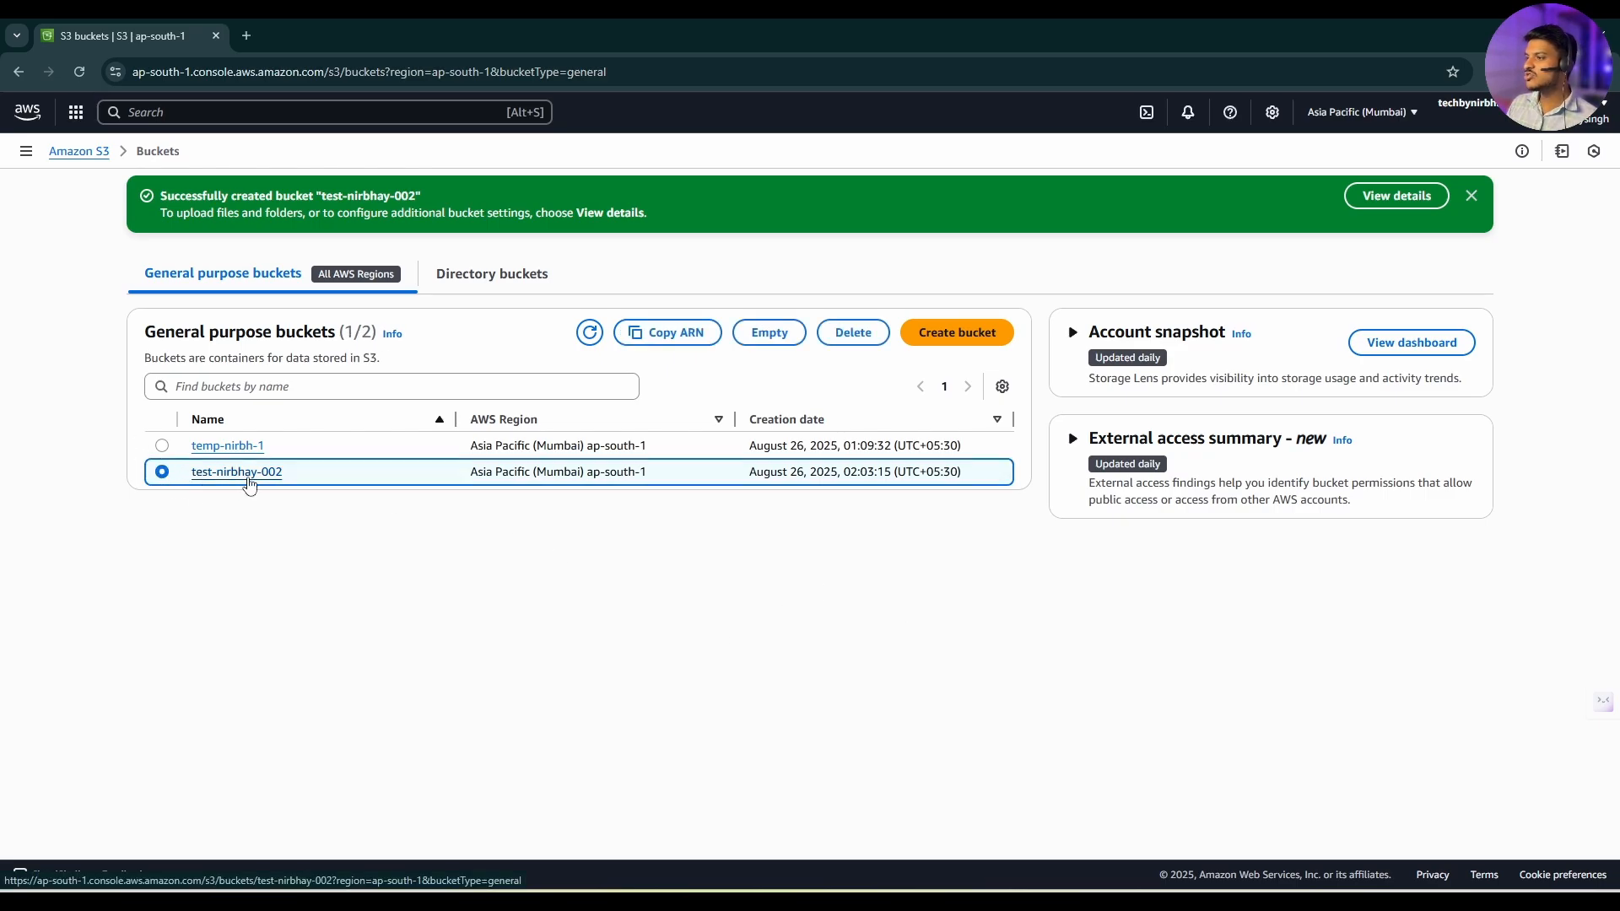
{"action": "left_click", "coordinate": [244, 476]}
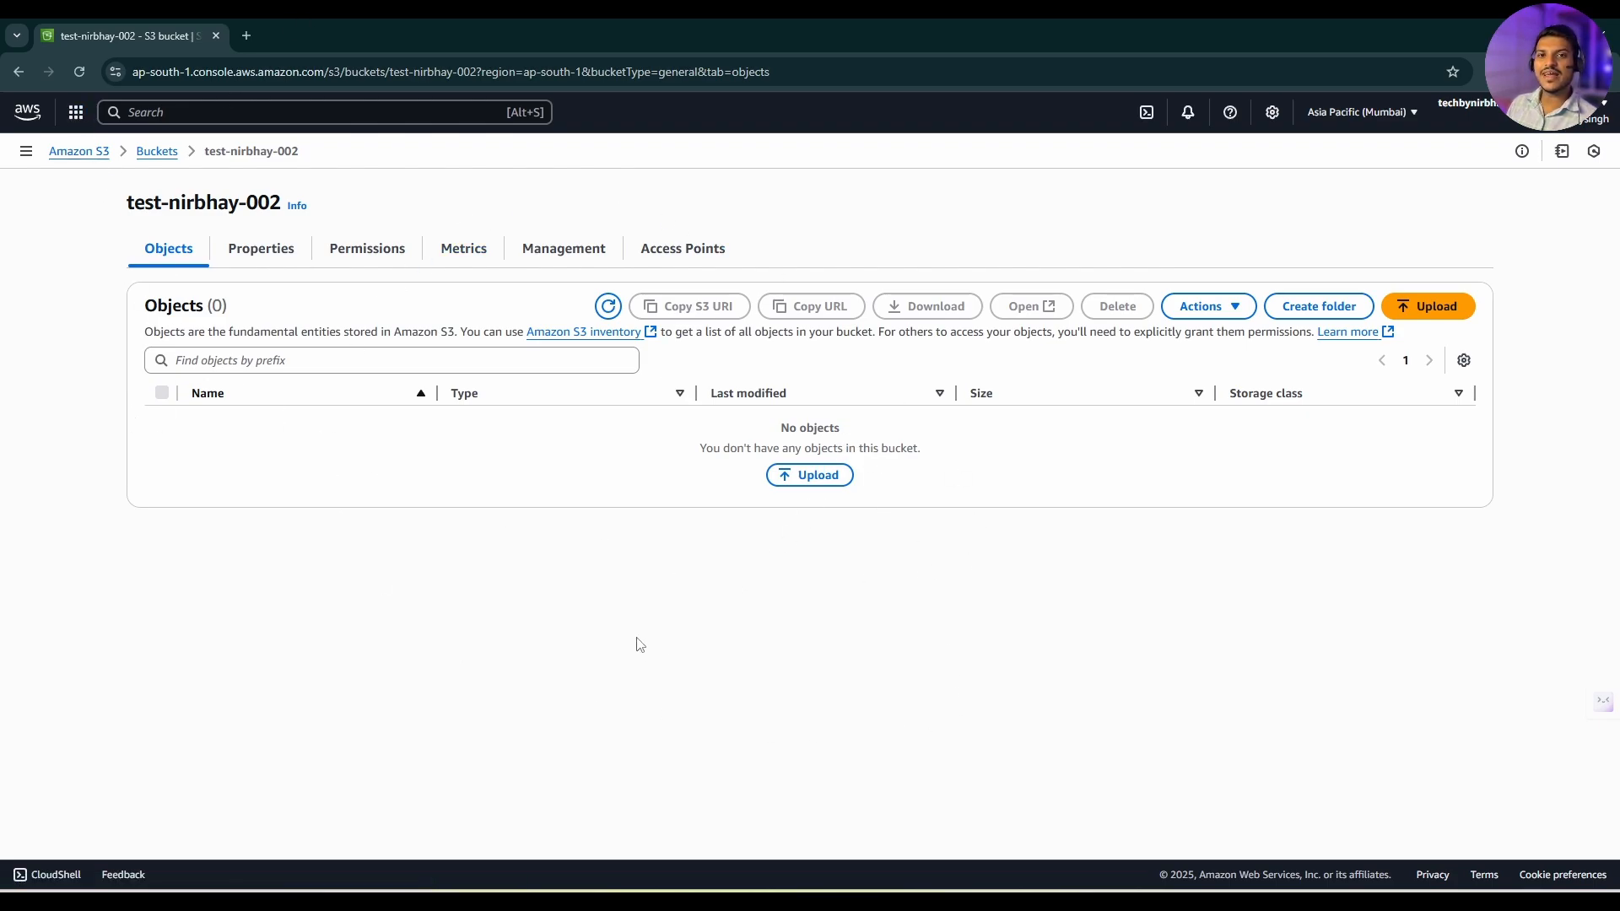
Step: Switch to File Explorer and preview the index and error pages from the AWS folder in the browser
{"action": "mouse_move", "coordinate": [775, 901]}
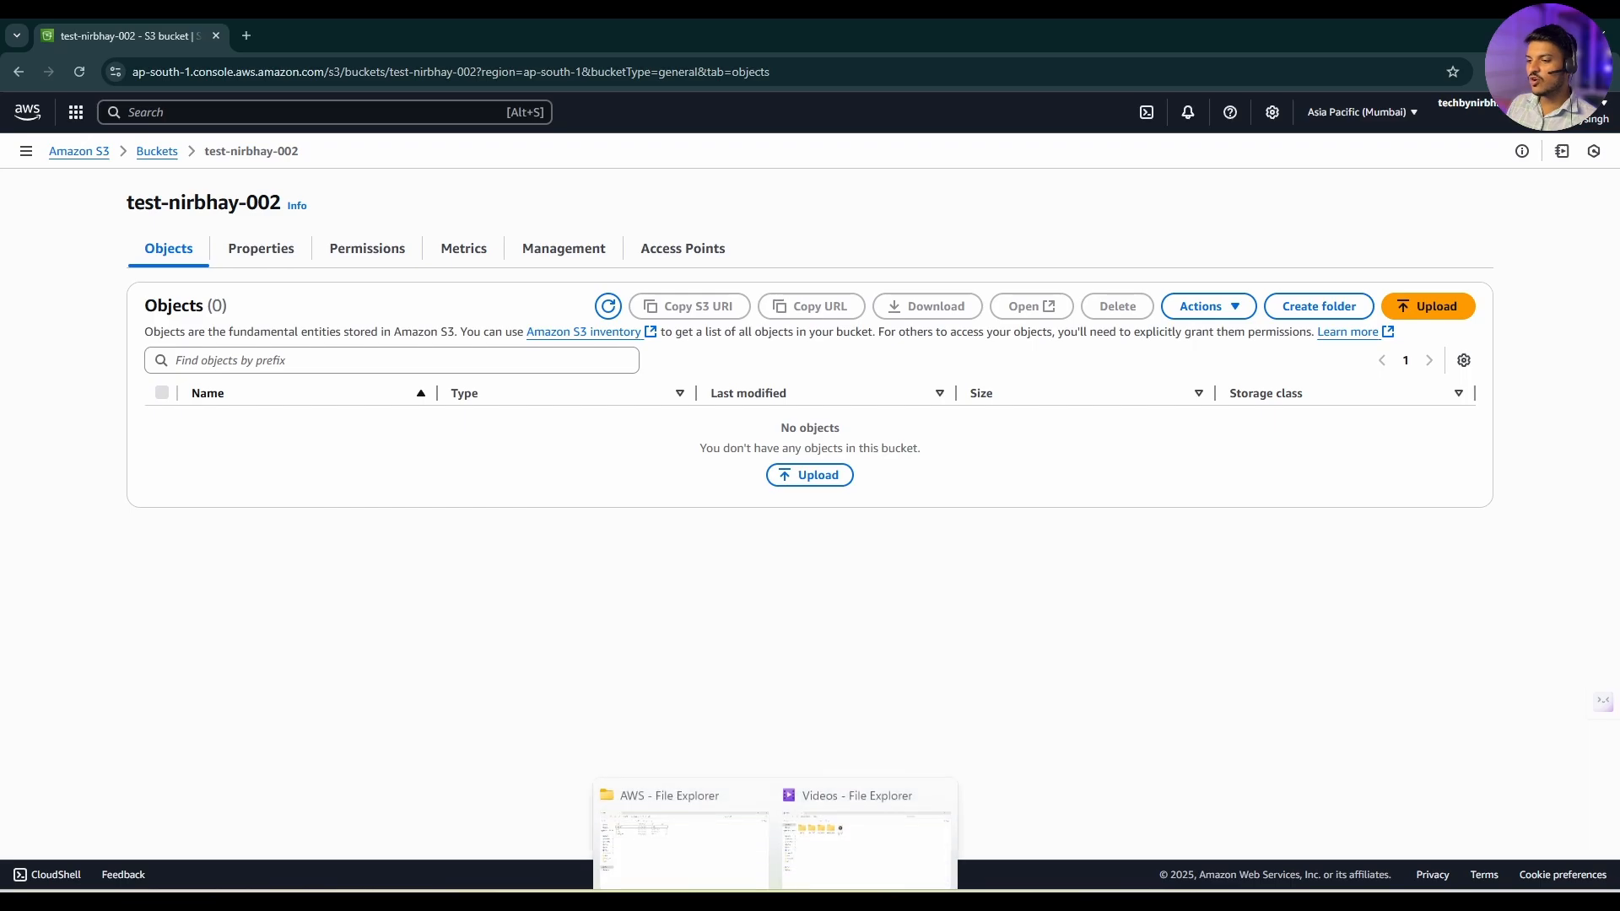
{"action": "left_click", "coordinate": [690, 830]}
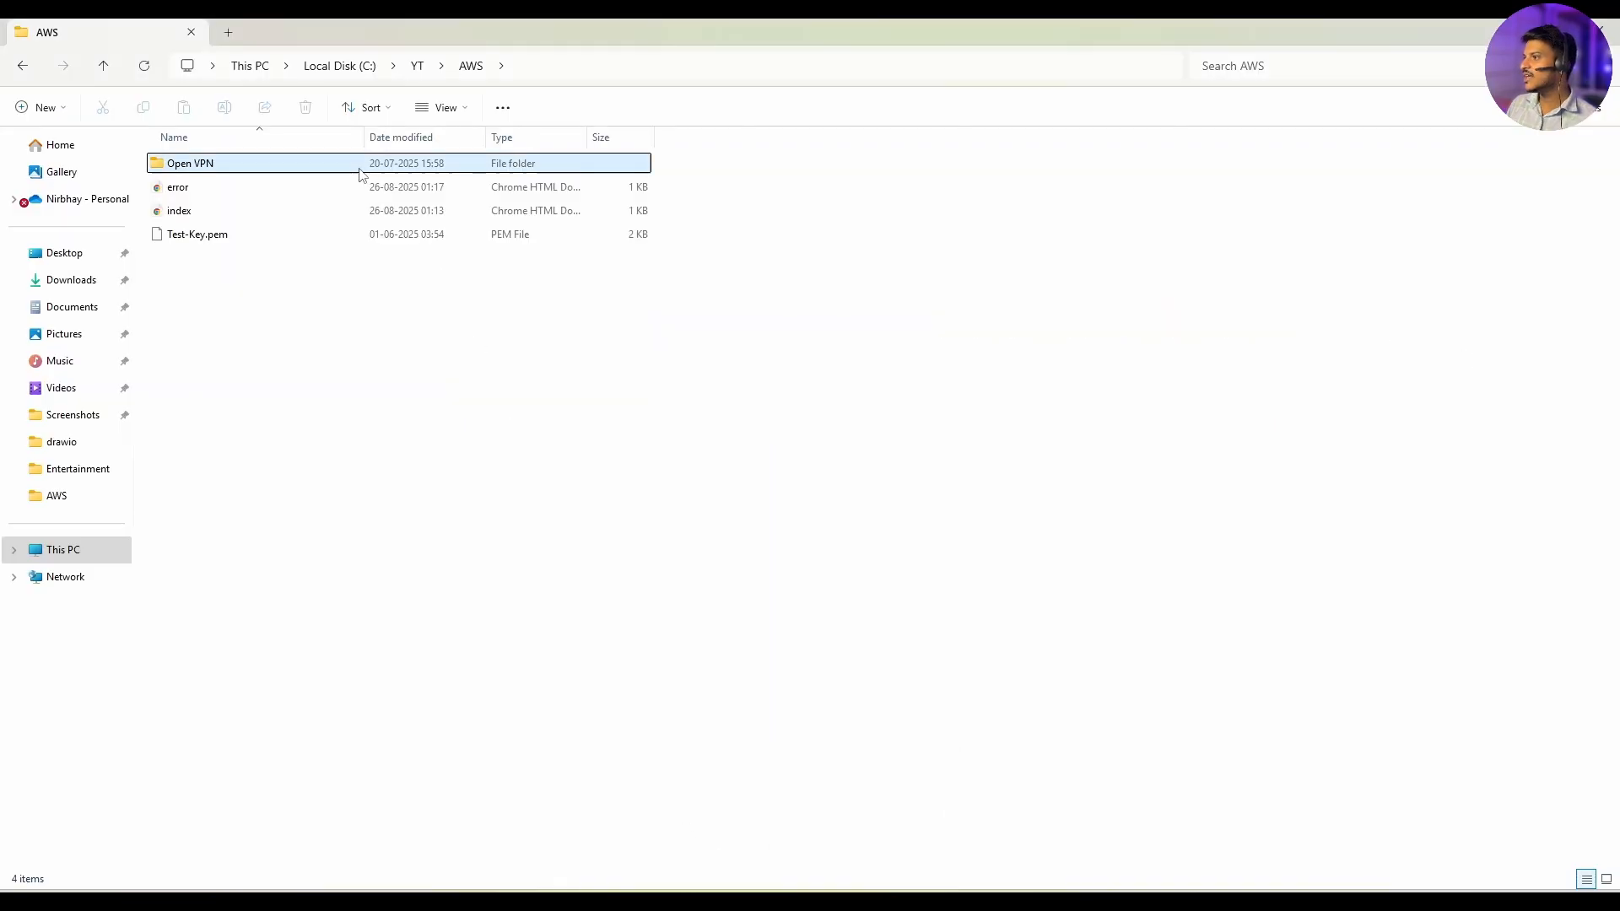
{"action": "double_click", "coordinate": [181, 213]}
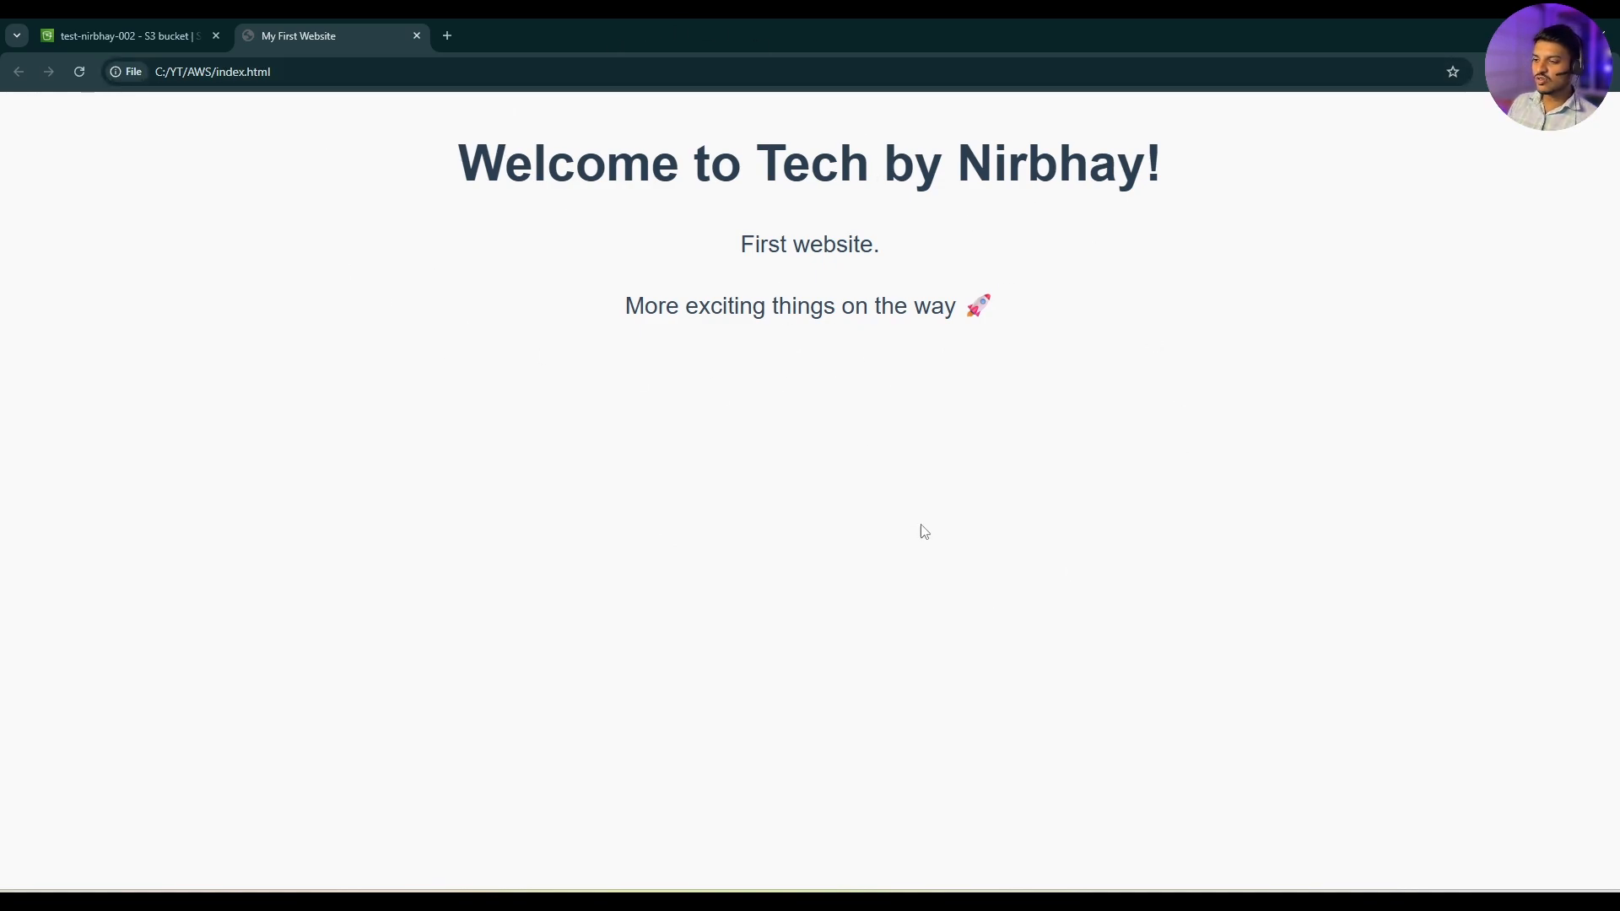
{"action": "mouse_move", "coordinate": [774, 892]}
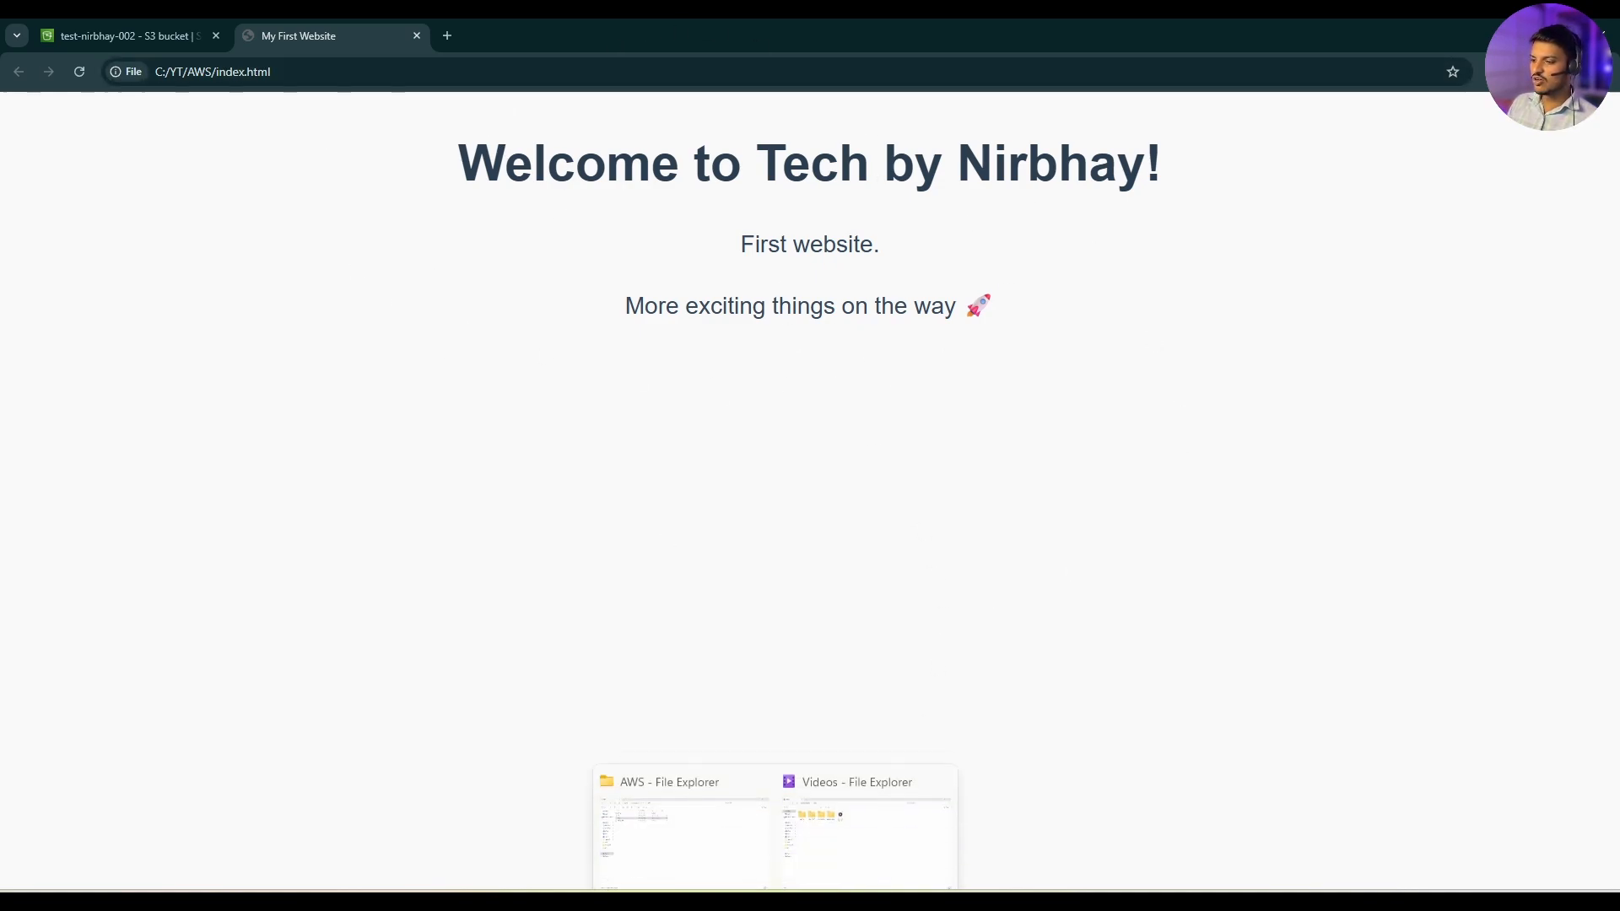
{"action": "left_click", "coordinate": [700, 825]}
{"action": "double_click", "coordinate": [200, 193]}
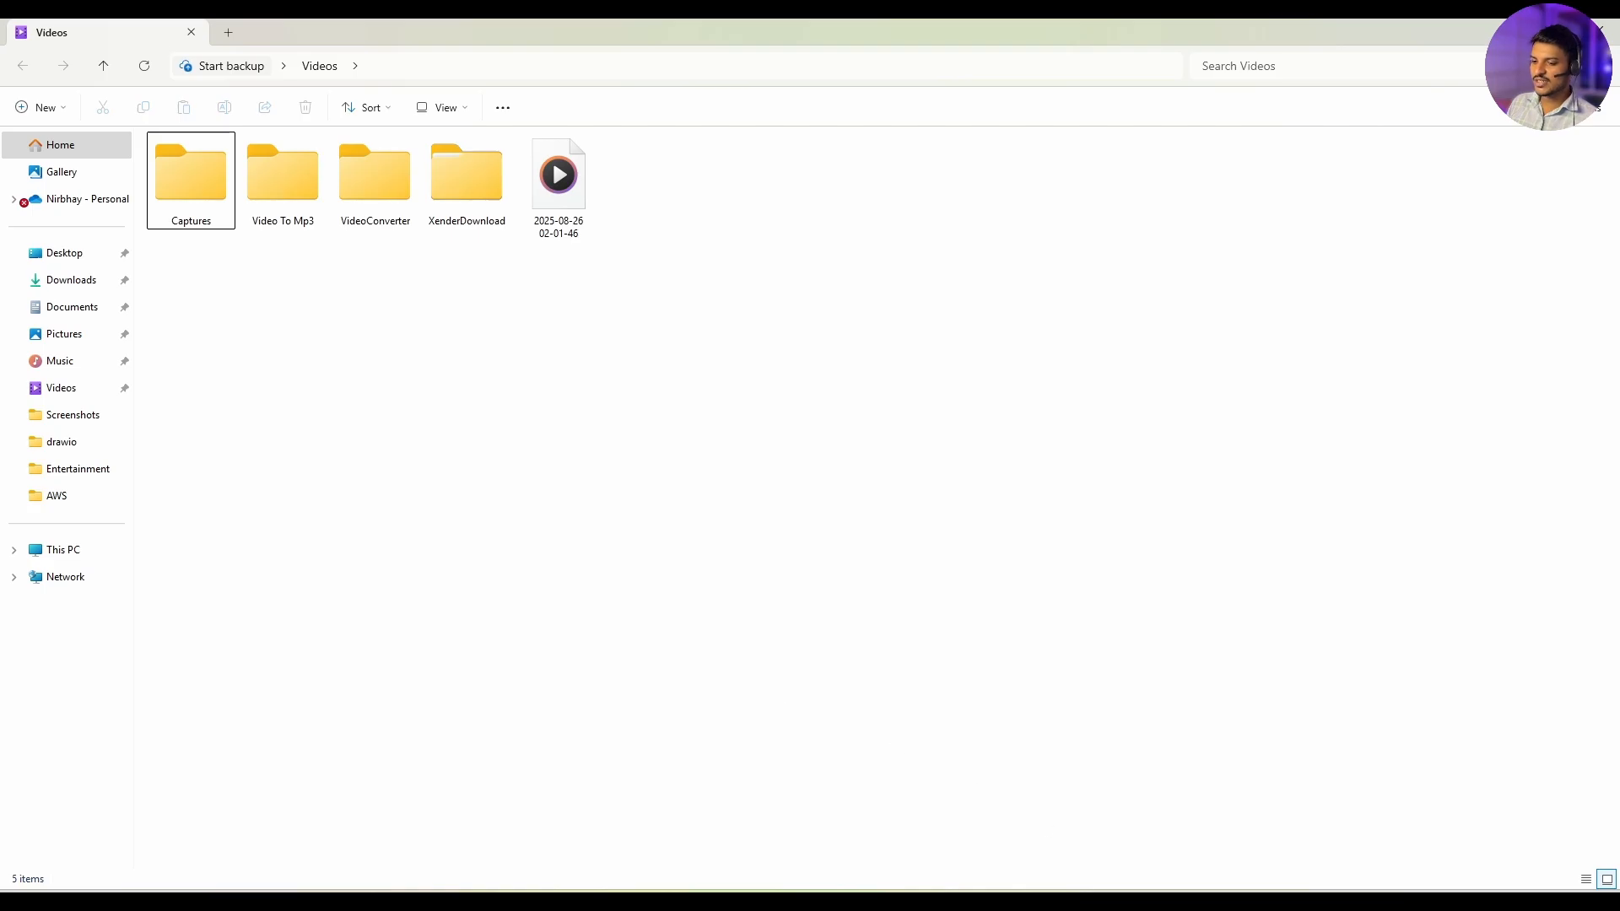
{"action": "left_click", "coordinate": [676, 824]}
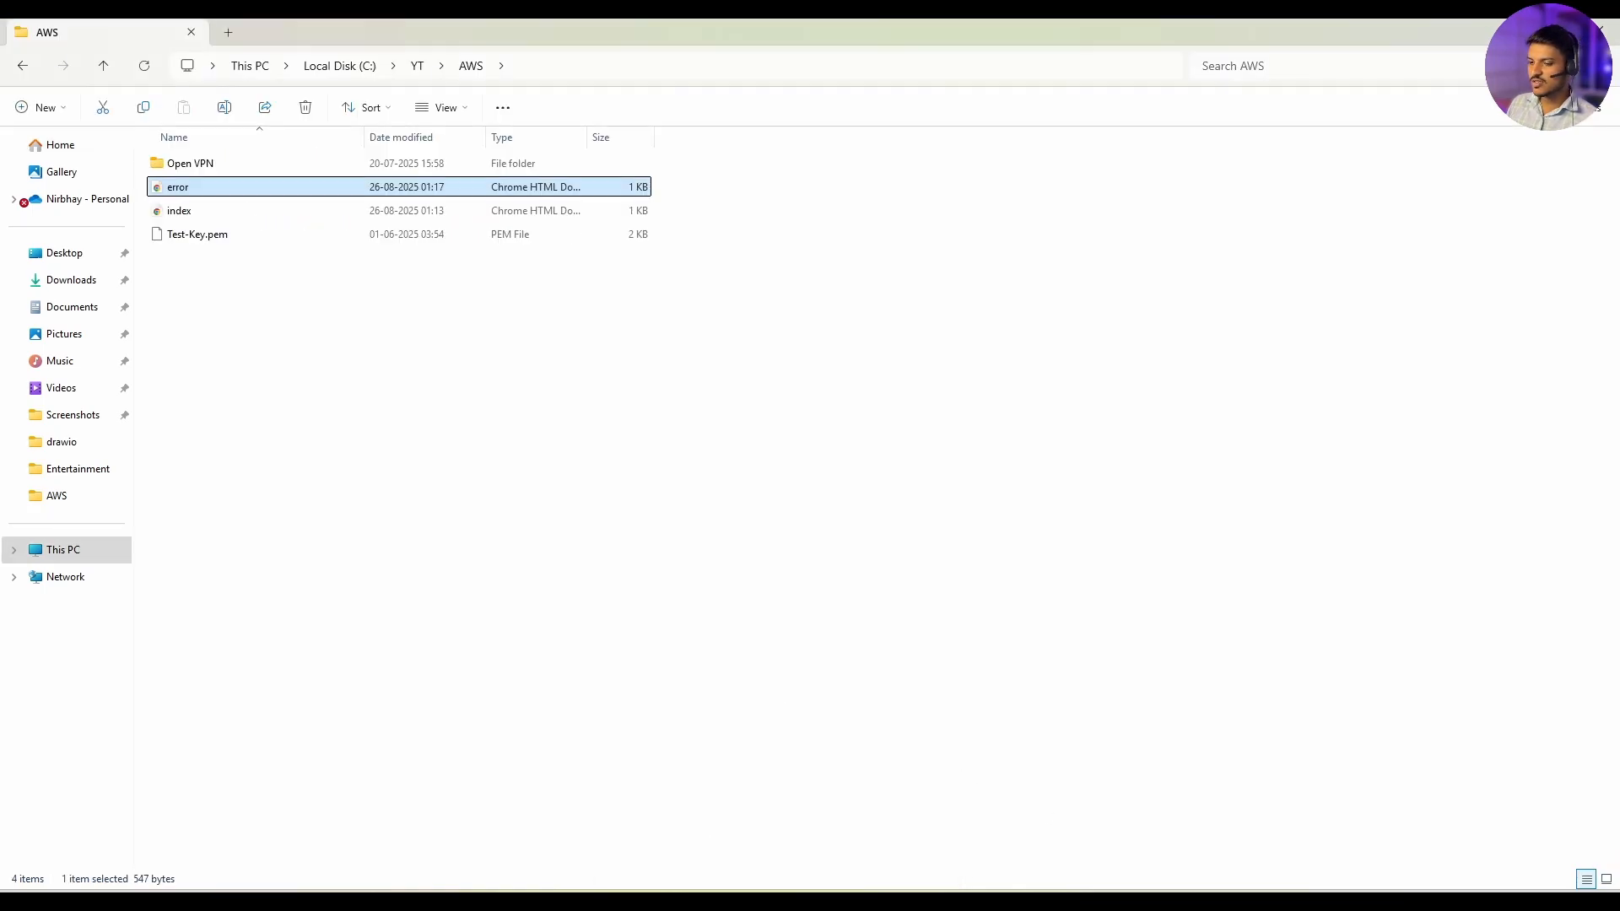
{"action": "double_click", "coordinate": [181, 185]}
{"action": "left_click", "coordinate": [287, 32]}
Step: Start an upload to the test-nirbhay-002 bucket and select the index and error files from the AWS folder
{"action": "left_click", "coordinate": [135, 20]}
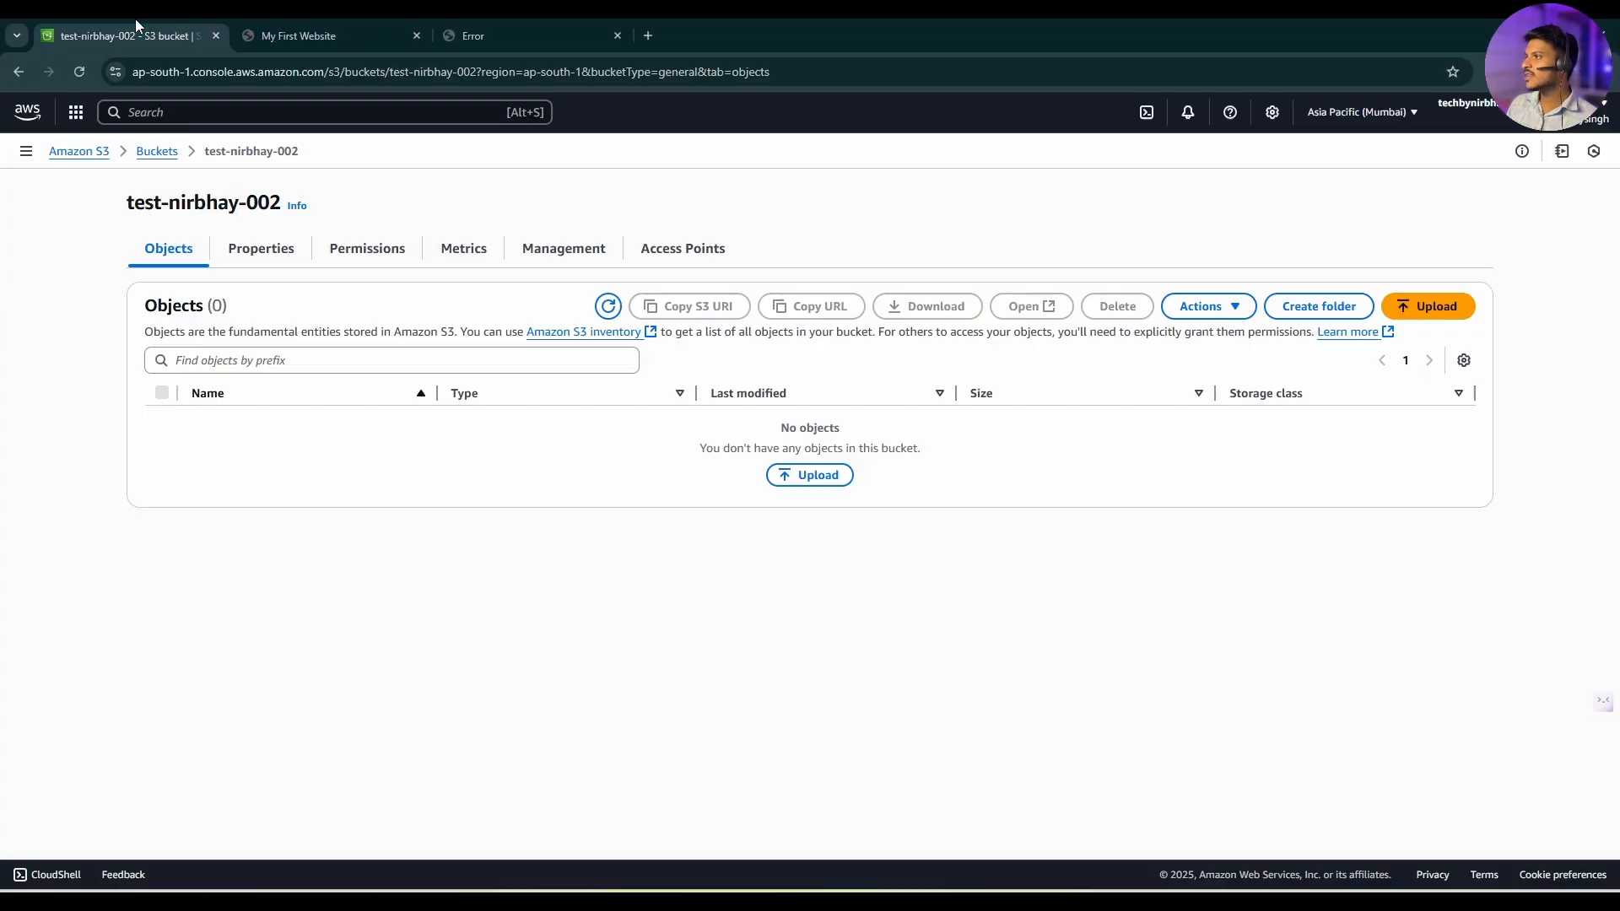
{"action": "left_click", "coordinate": [1412, 313]}
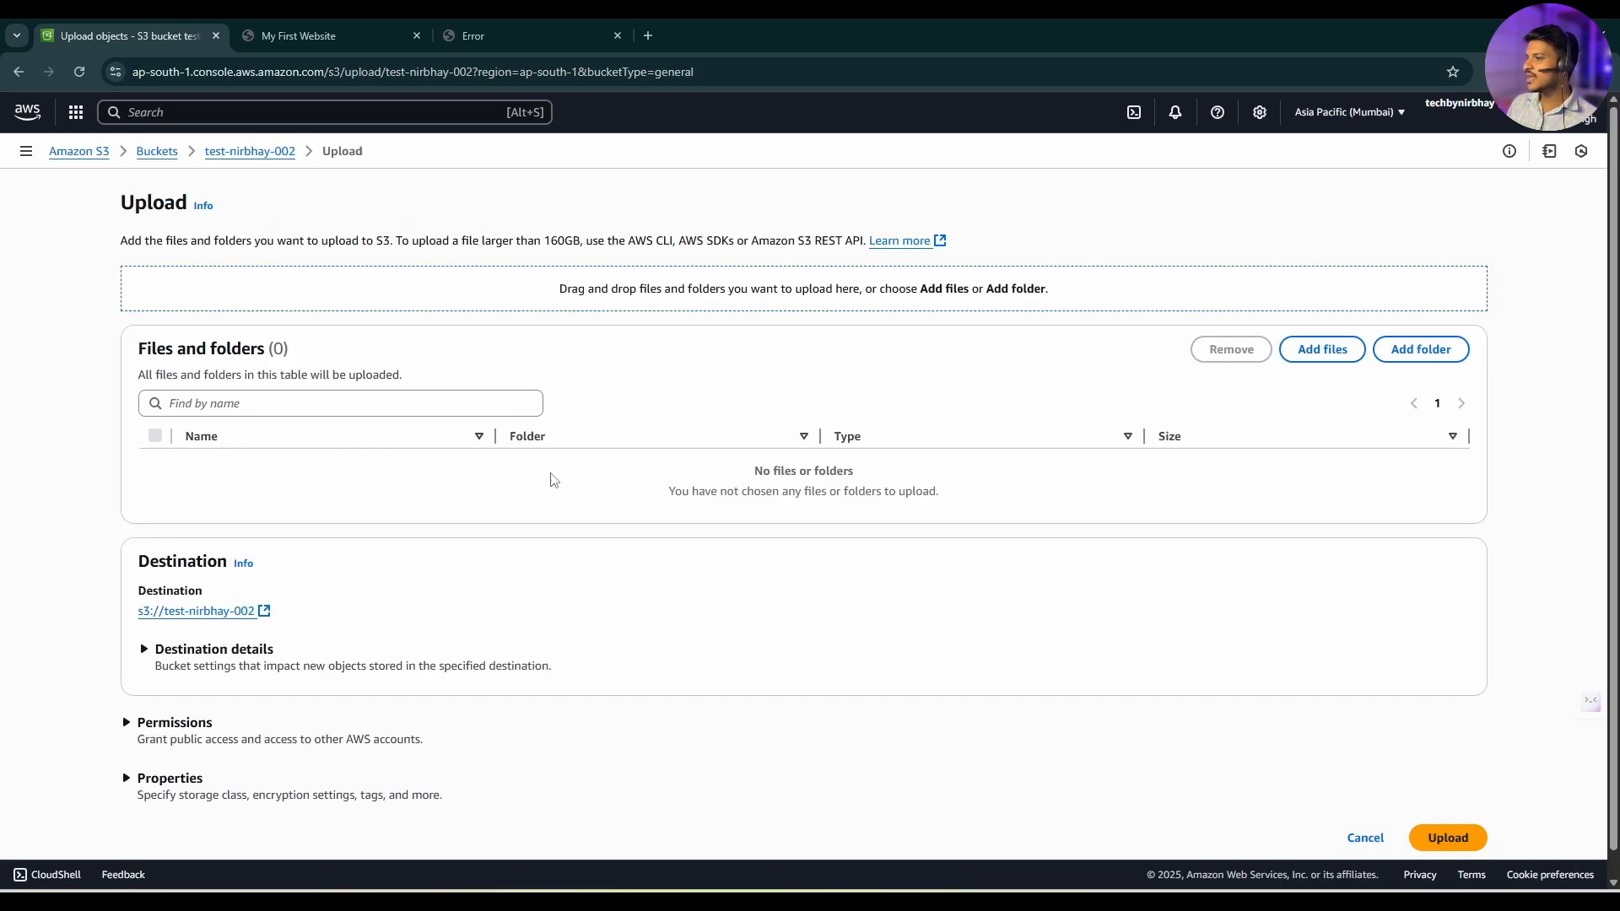
{"action": "left_click", "coordinate": [1355, 356]}
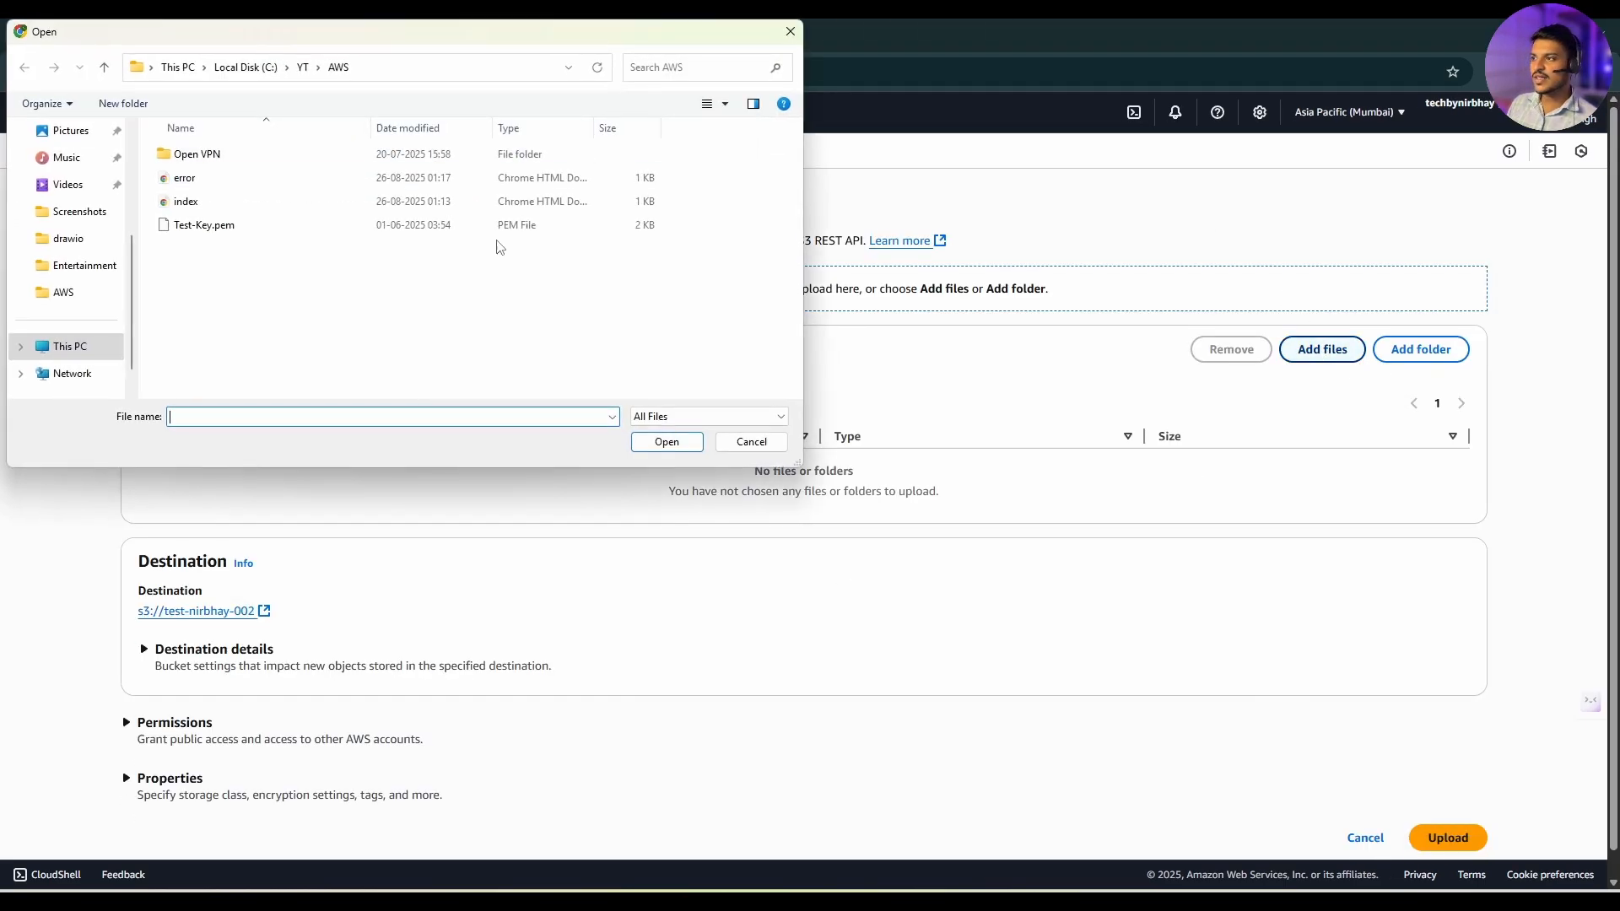
{"action": "left_click", "coordinate": [223, 200]}
{"action": "left_click", "coordinate": [223, 179], "text": "ctrl"}
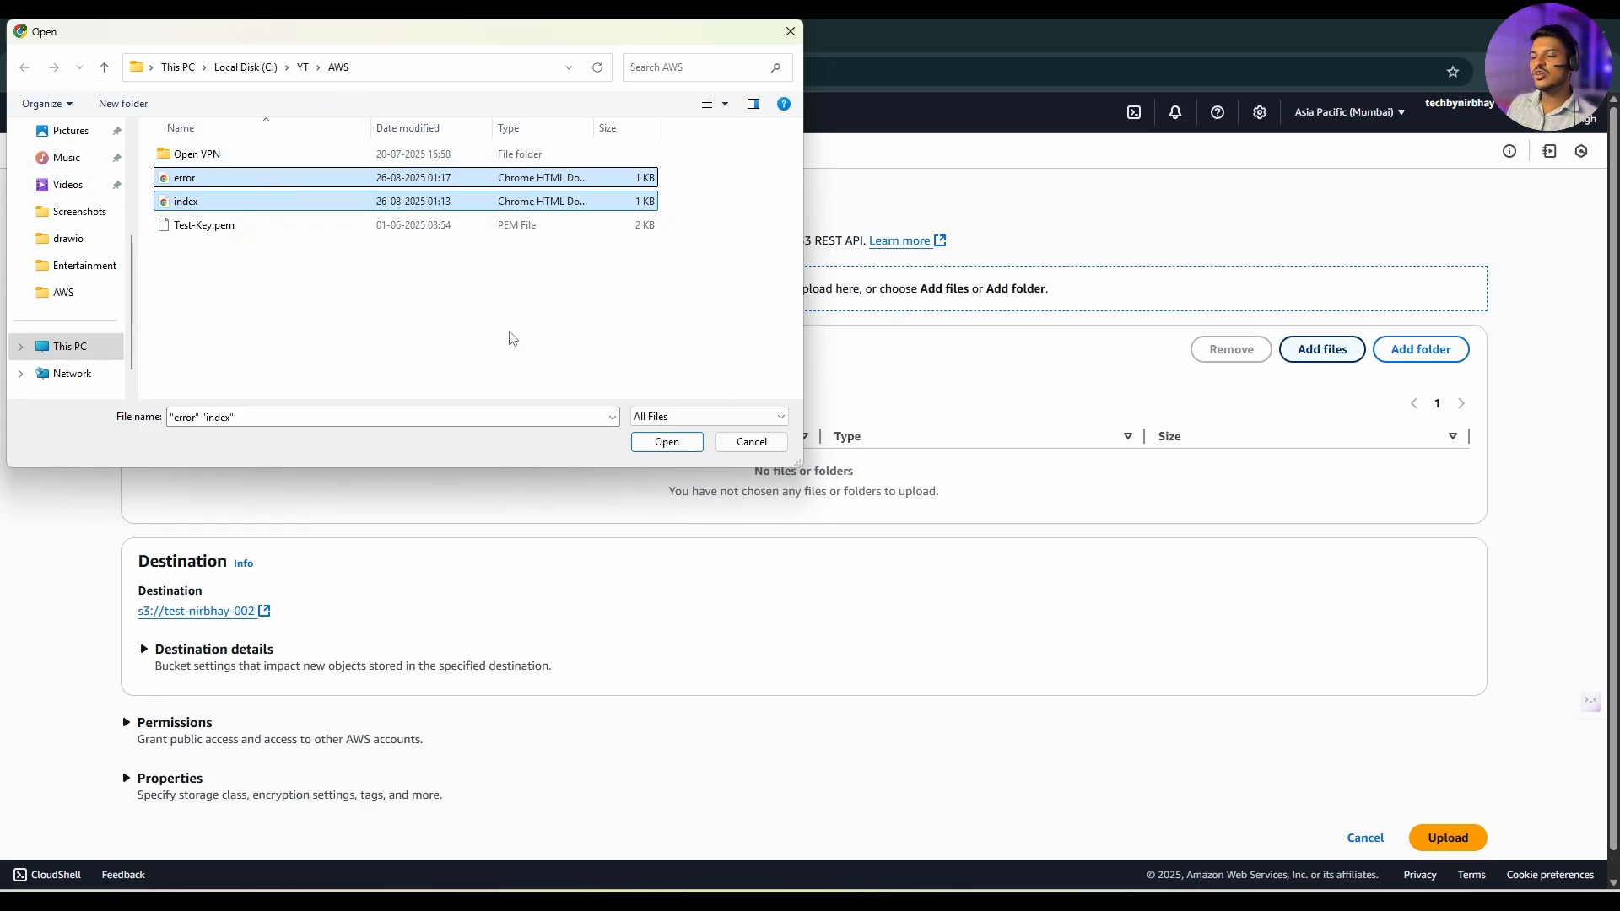
Step: Switch to Notepad to examine the HTML source of index.html and error.html, and return to the file selection
{"action": "left_click", "coordinate": [1200, 901]}
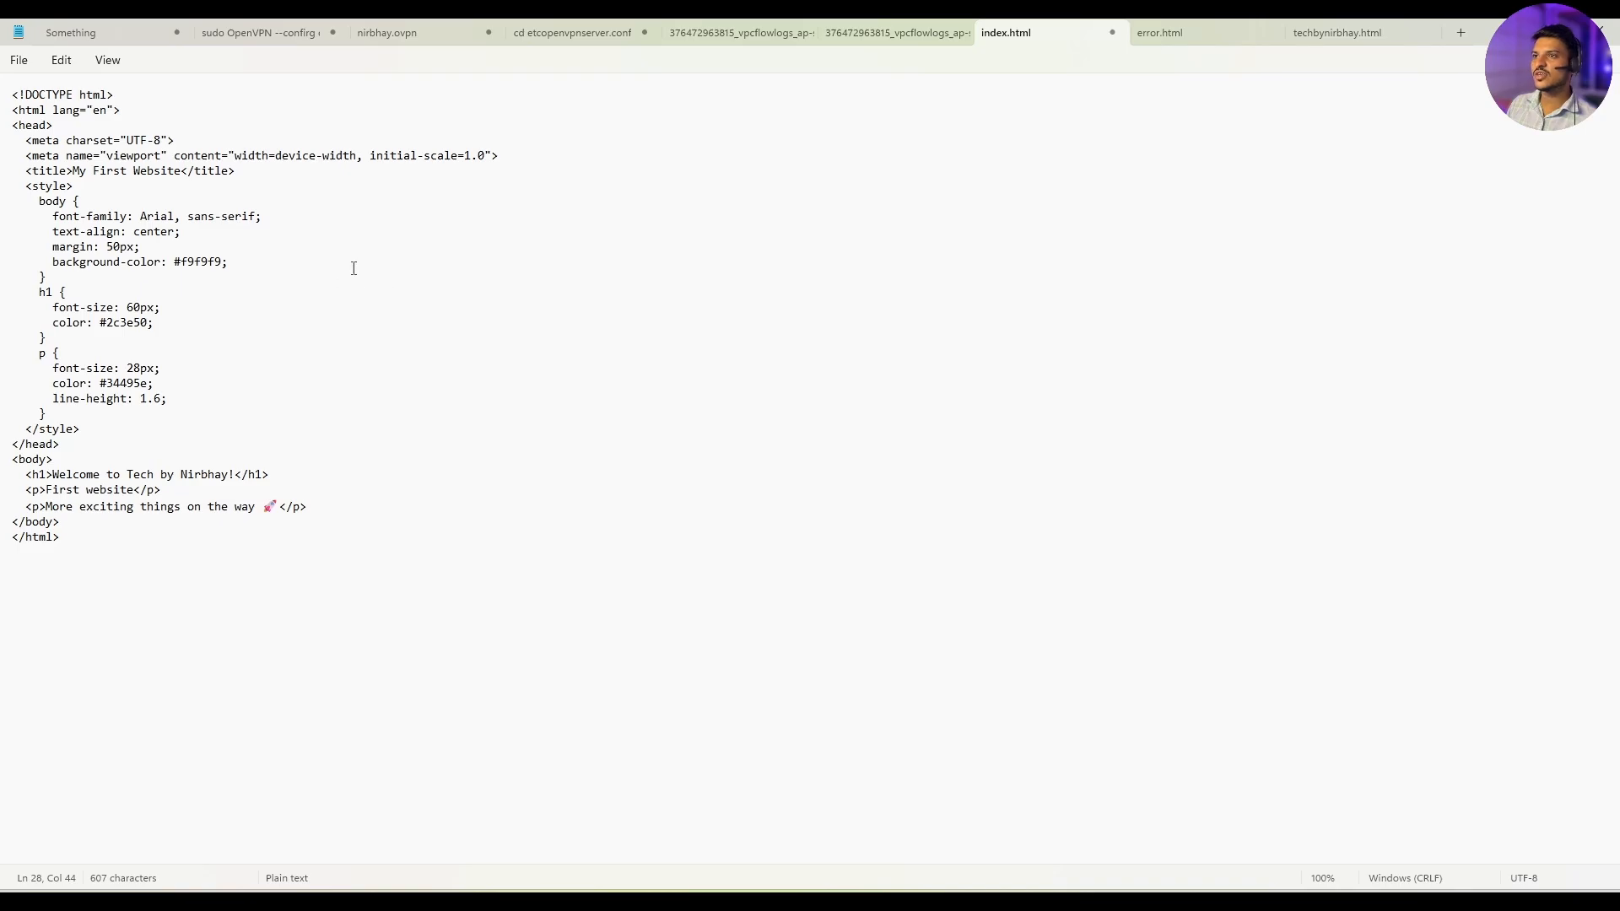
{"action": "left_click_drag", "start_coordinate": [52, 142], "coordinate": [182, 508]}
{"action": "left_click", "coordinate": [194, 522]}
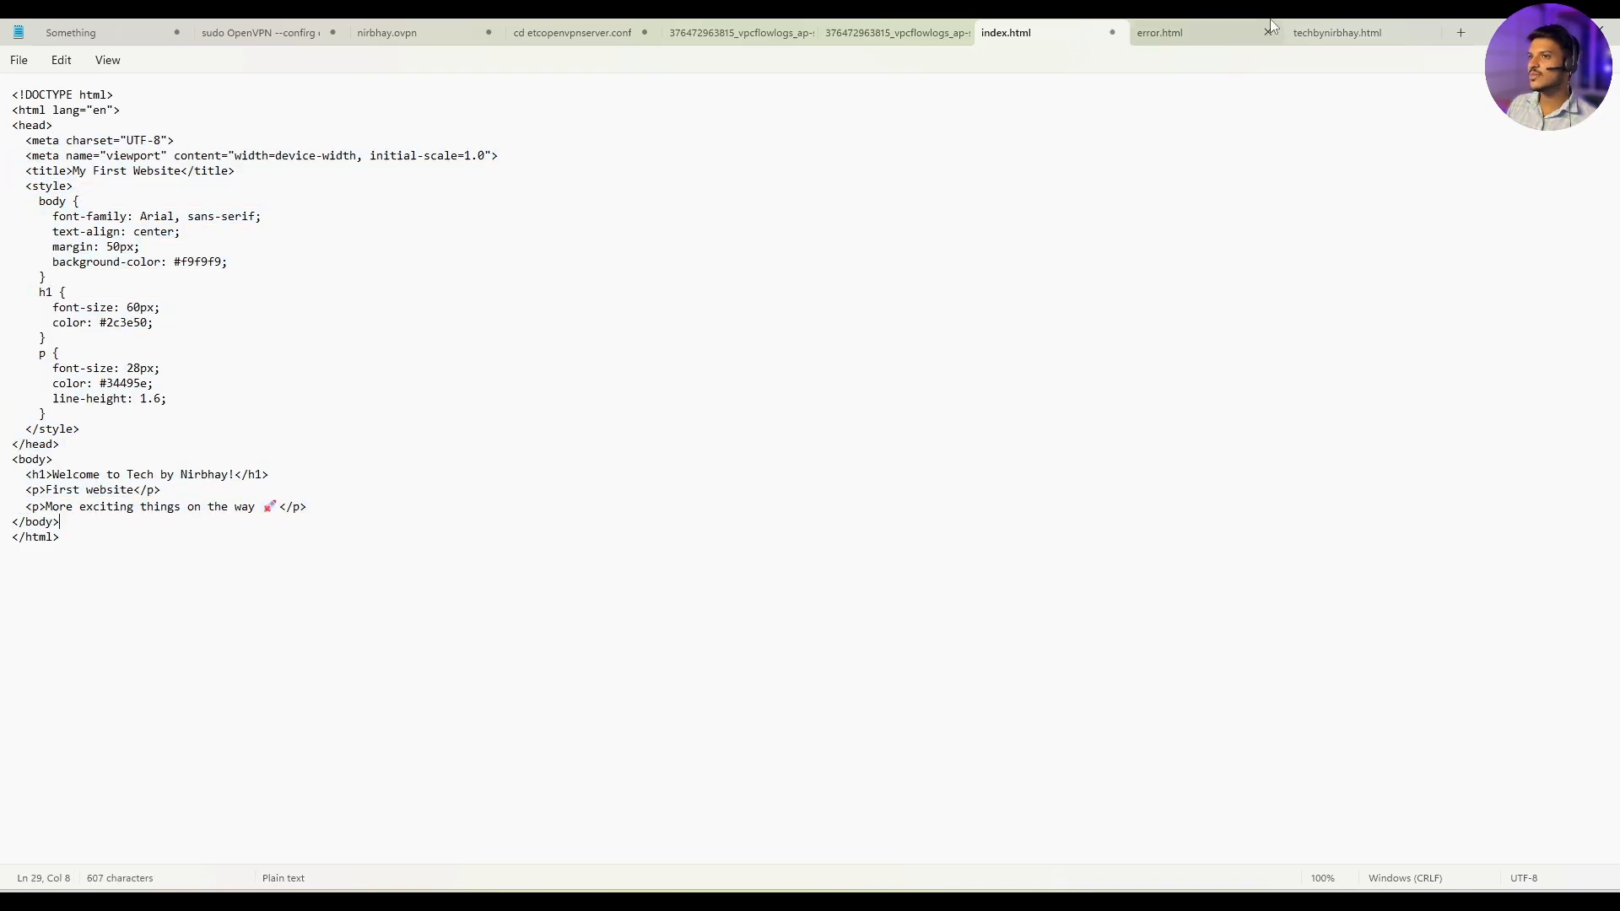
{"action": "left_click", "coordinate": [1174, 28]}
{"action": "left_click_drag", "start_coordinate": [12, 94], "coordinate": [445, 647]}
{"action": "key", "text": "alt+Tab"}
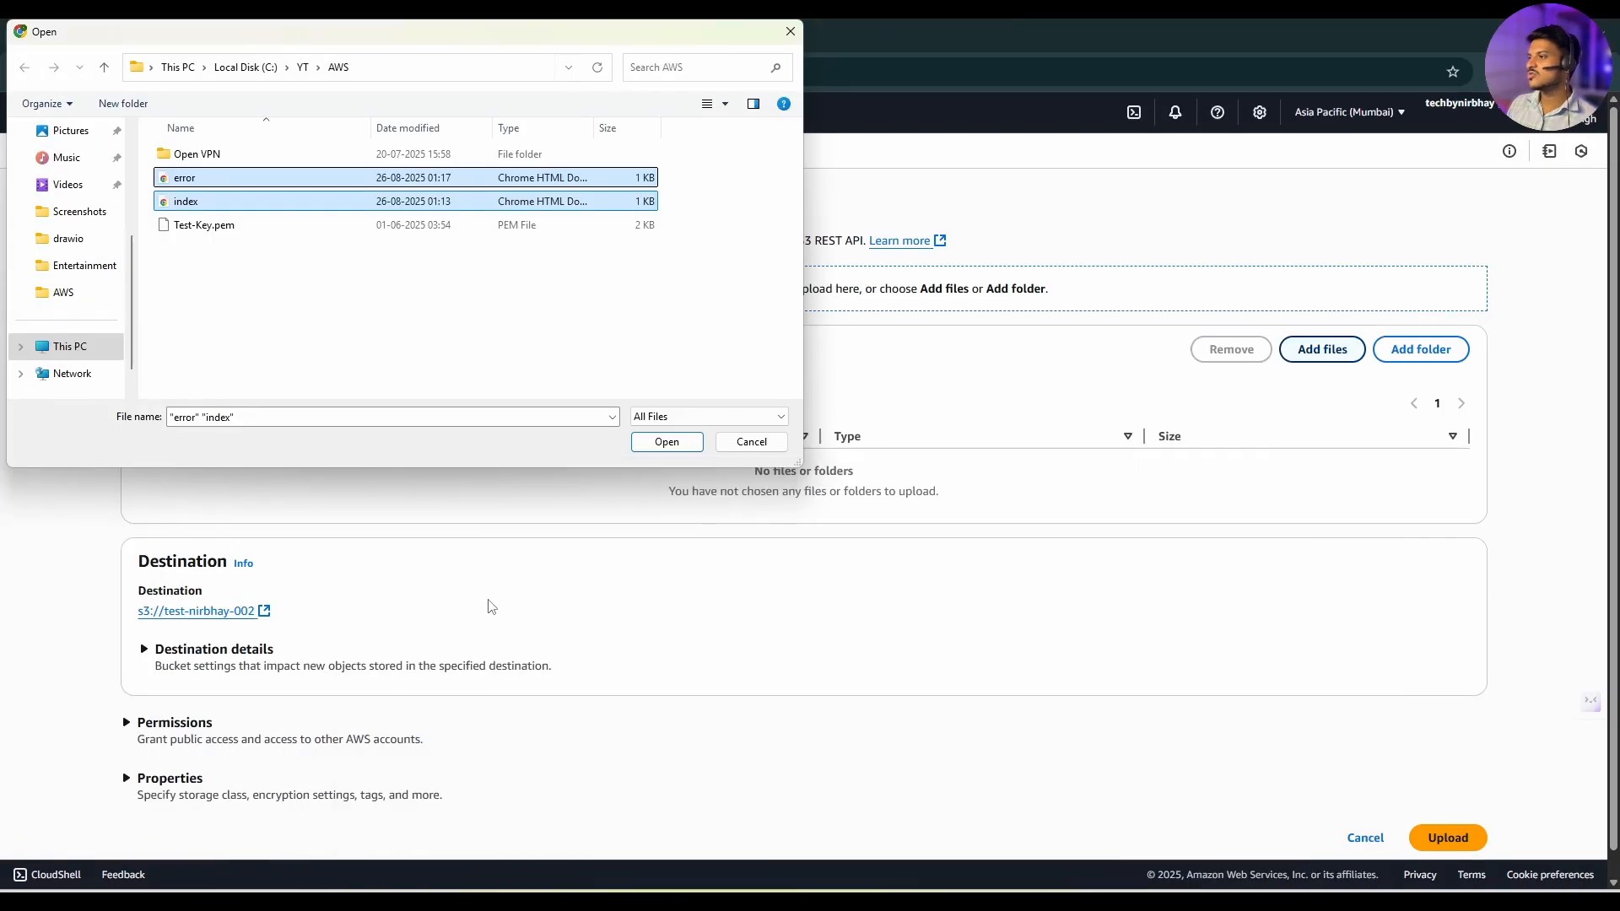
Step: Add error.html and index.html to the upload list, upload them to the bucket and close the upload status
{"action": "left_click", "coordinate": [663, 444]}
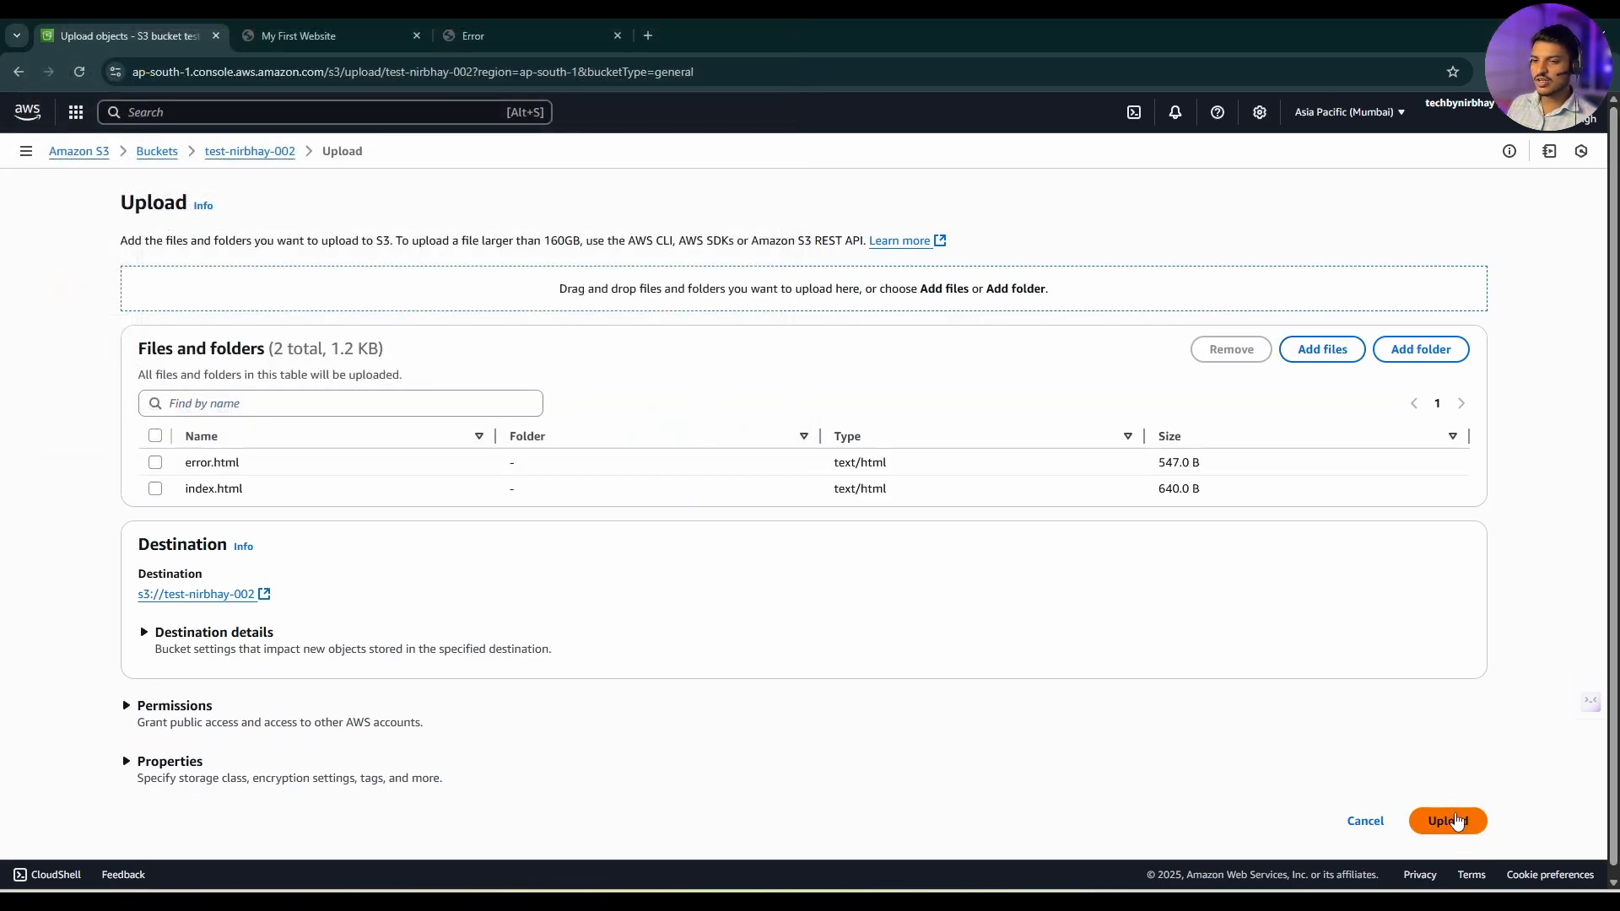
{"action": "left_click", "coordinate": [1455, 821]}
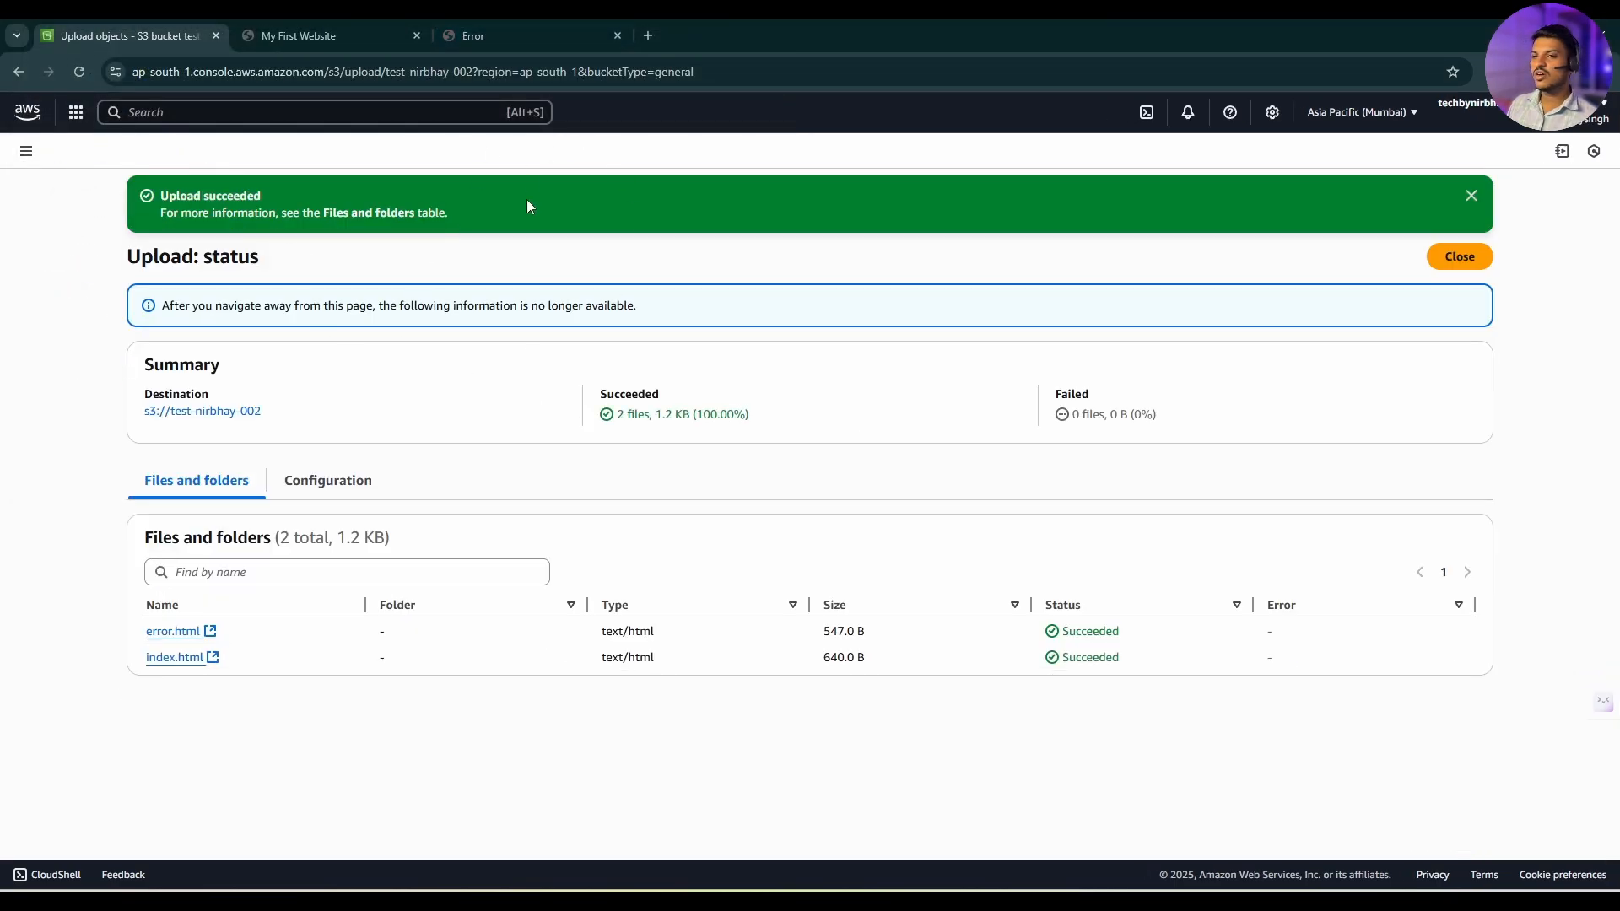
{"action": "left_click", "coordinate": [1465, 261]}
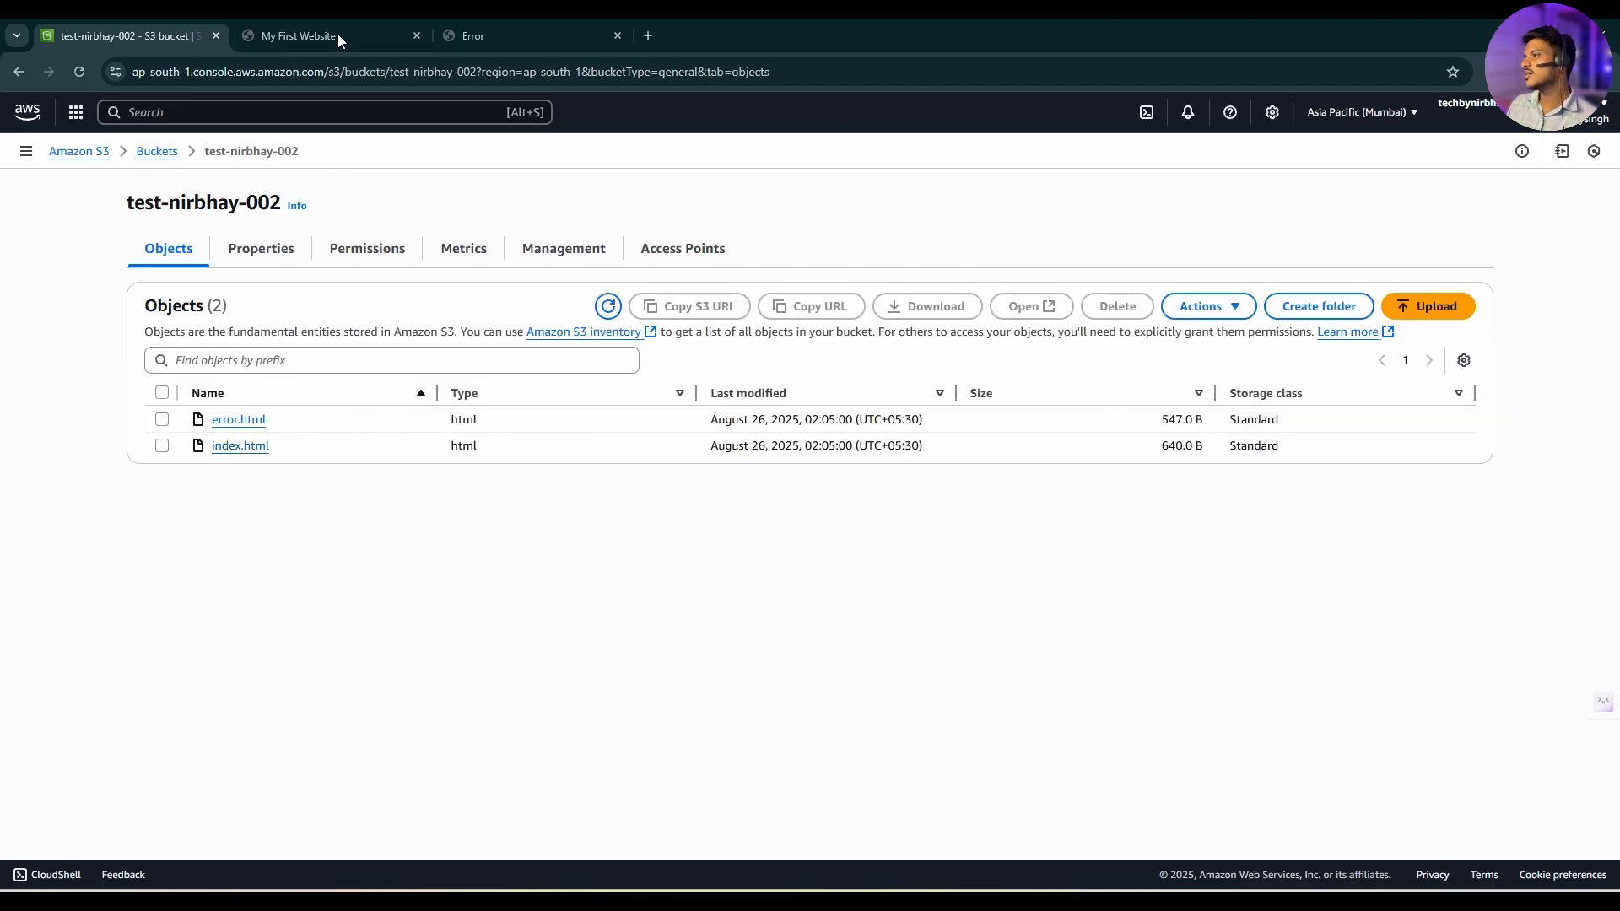
Step: Edit the static website hosting property of the bucket and set it to Enable
{"action": "left_click", "coordinate": [265, 250]}
{"action": "scroll", "coordinate": [291, 355], "scroll_direction": "down", "scroll_amount": 7}
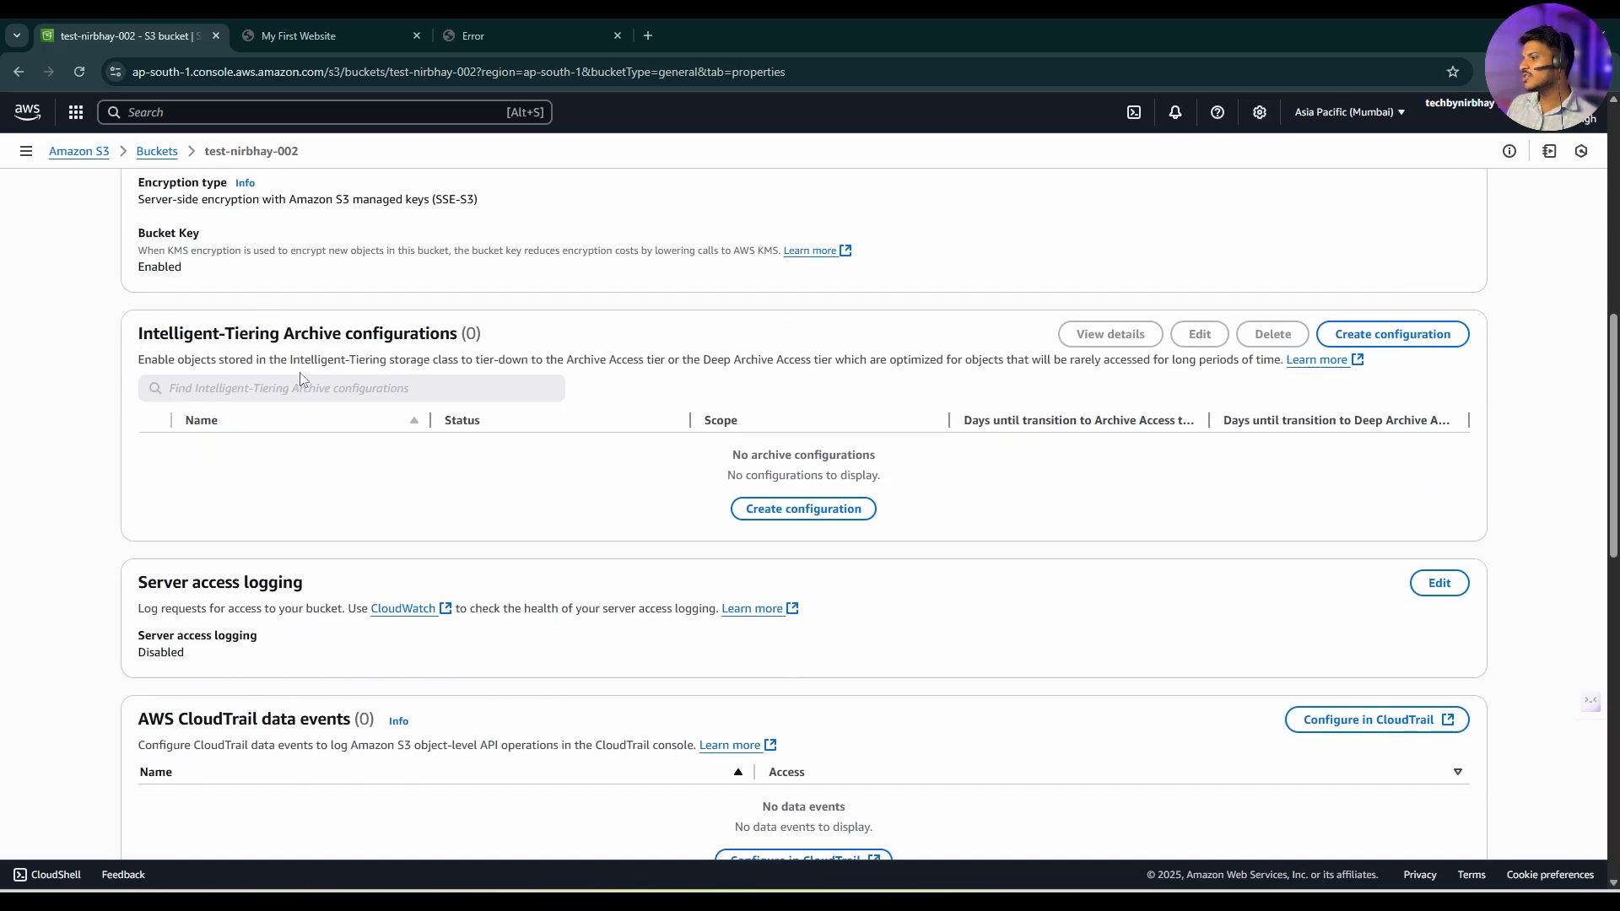
{"action": "scroll", "coordinate": [300, 372], "scroll_direction": "down", "scroll_amount": 12}
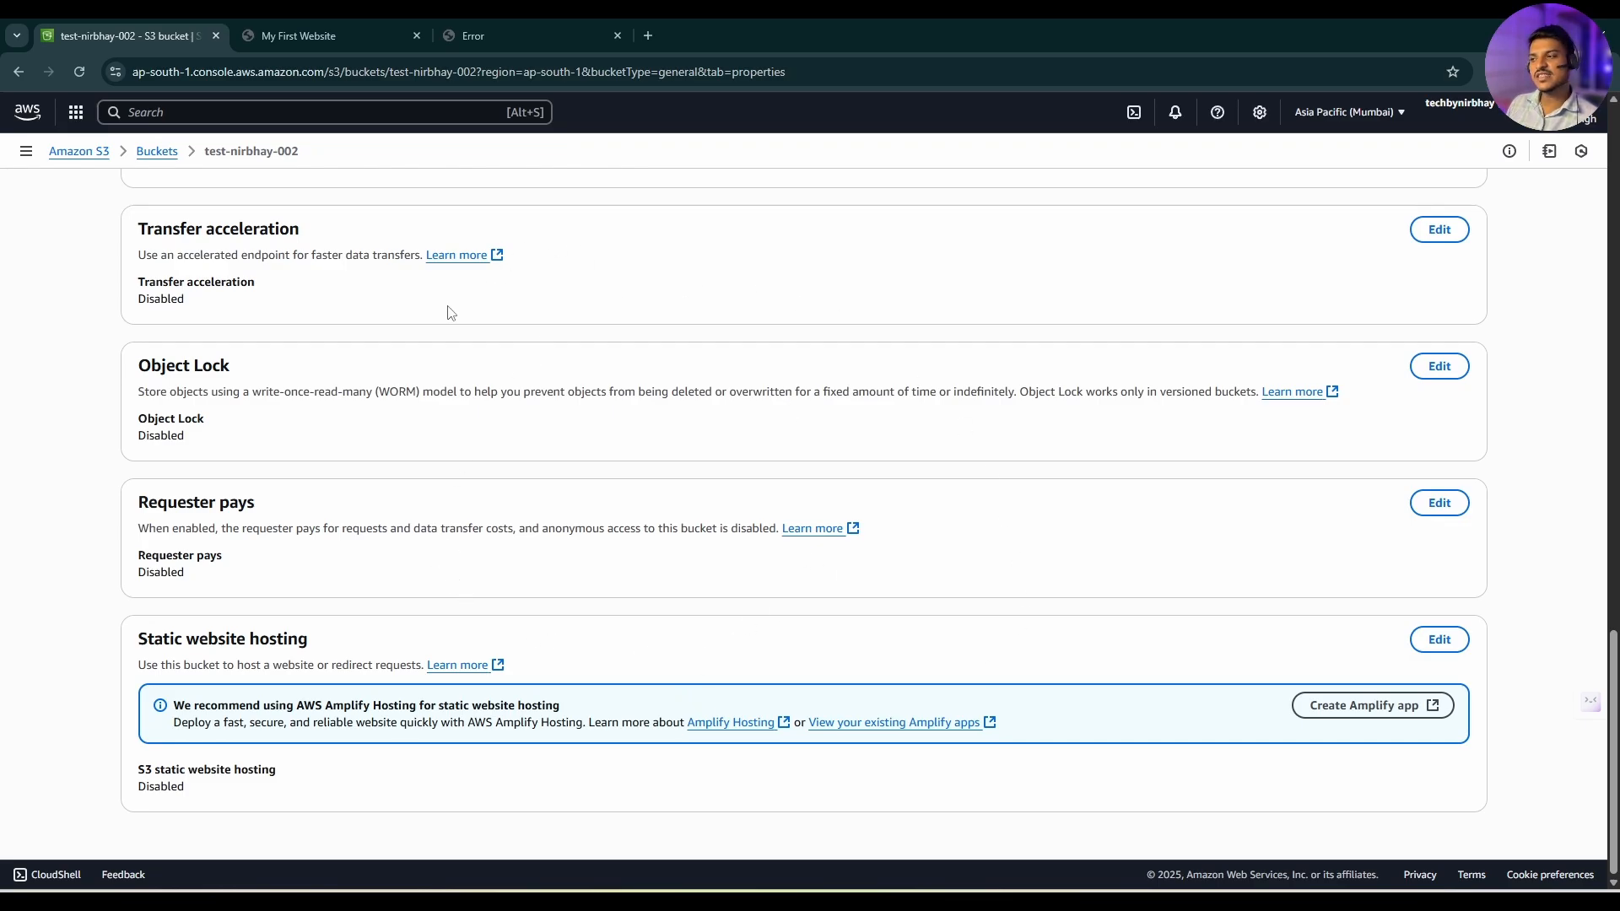
{"action": "left_click", "coordinate": [1439, 641]}
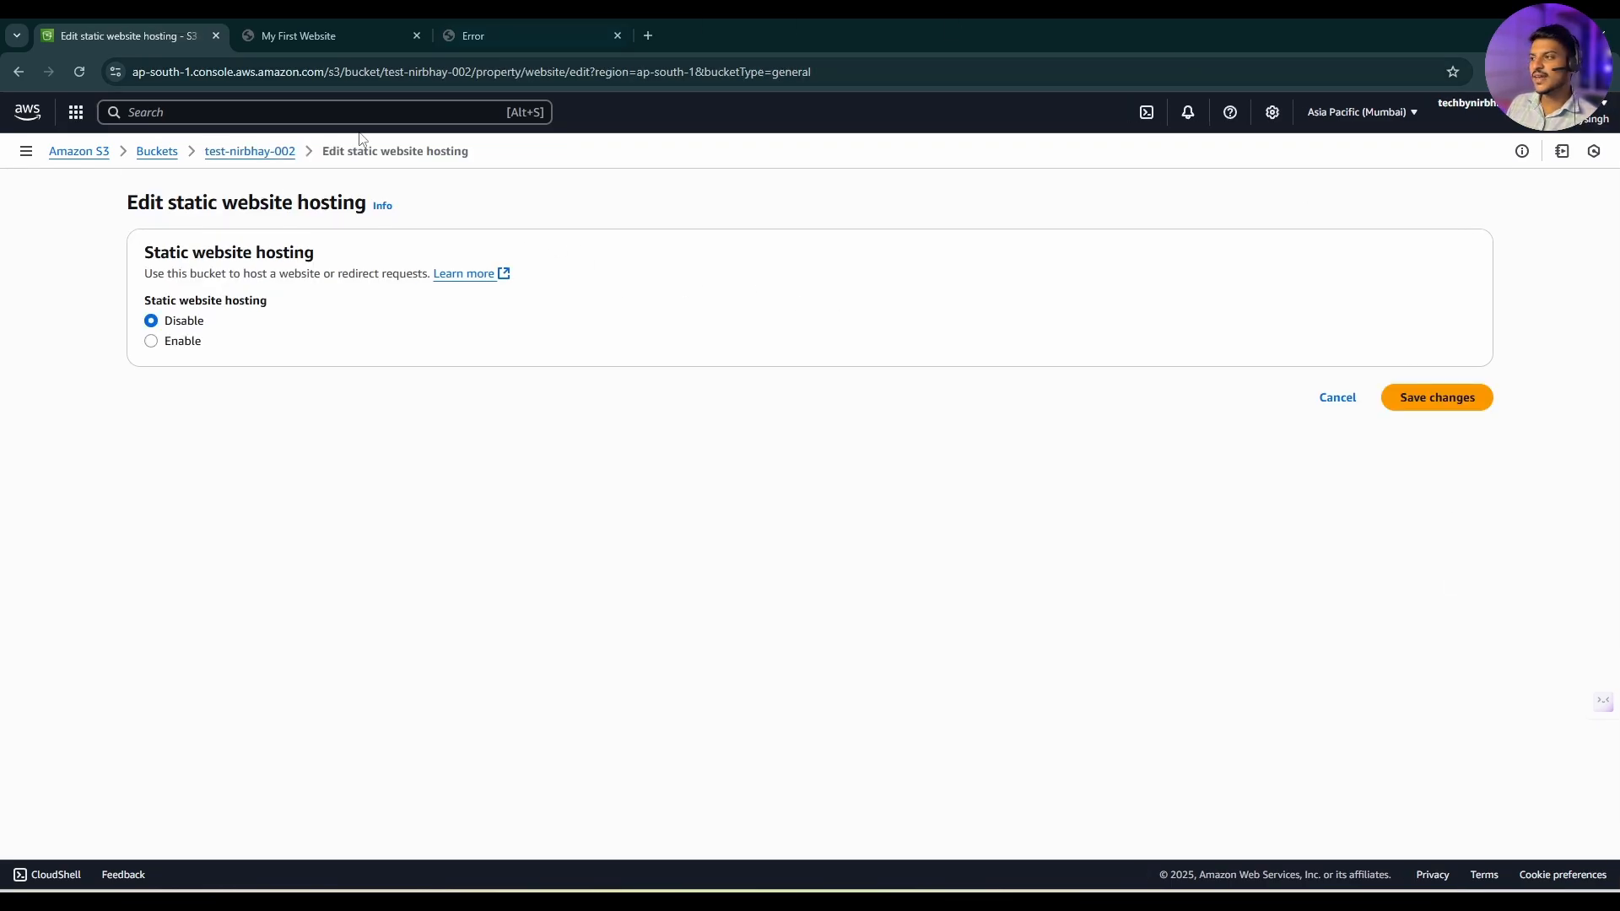
{"action": "left_click", "coordinate": [151, 341]}
{"action": "scroll", "coordinate": [169, 329], "scroll_direction": "down", "scroll_amount": 2}
{"action": "scroll", "coordinate": [190, 308], "scroll_direction": "up", "scroll_amount": 2}
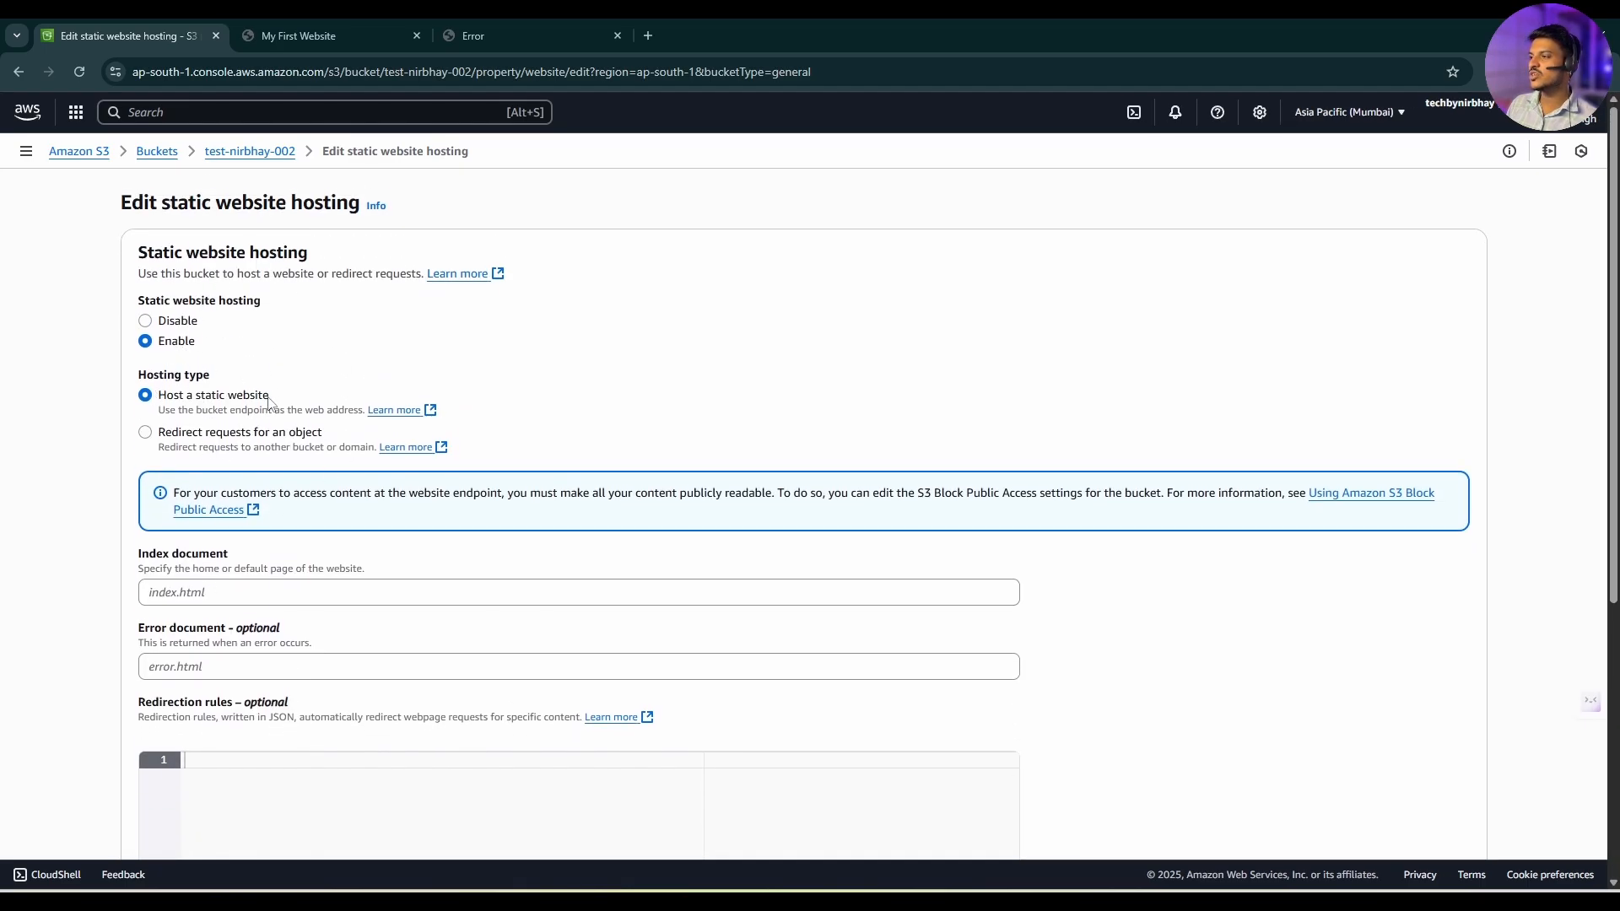
Step: Check the index file in the AWS folder in File Explorer, and set the index document to index.html
{"action": "scroll", "coordinate": [165, 350], "scroll_direction": "down", "scroll_amount": 1}
{"action": "left_click", "coordinate": [143, 506]}
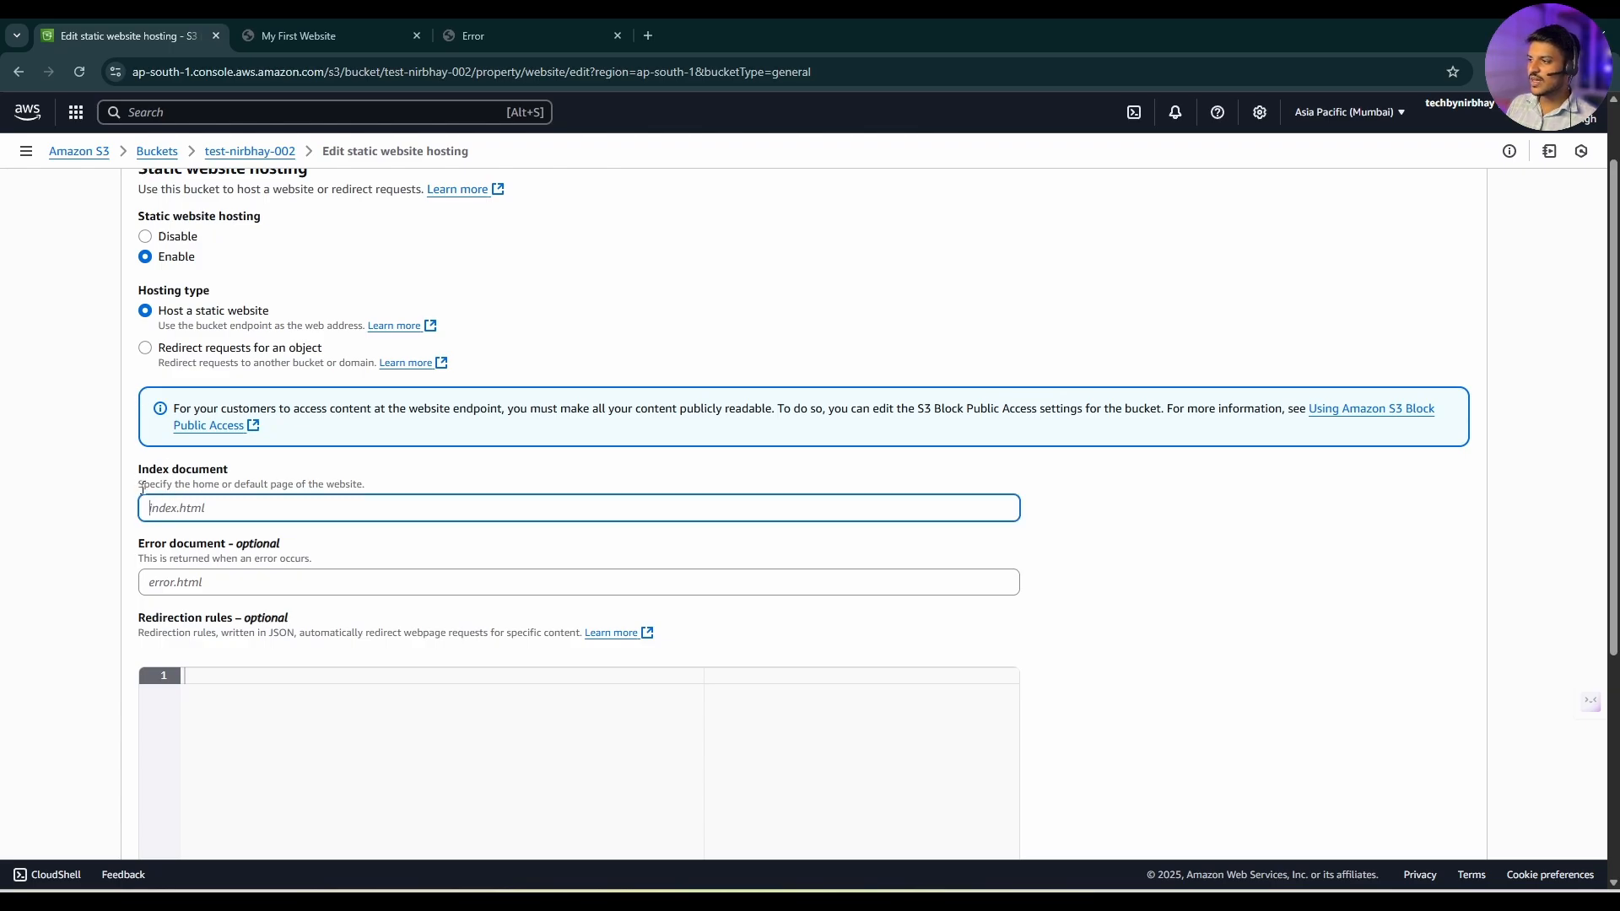
{"action": "left_click", "coordinate": [775, 901]}
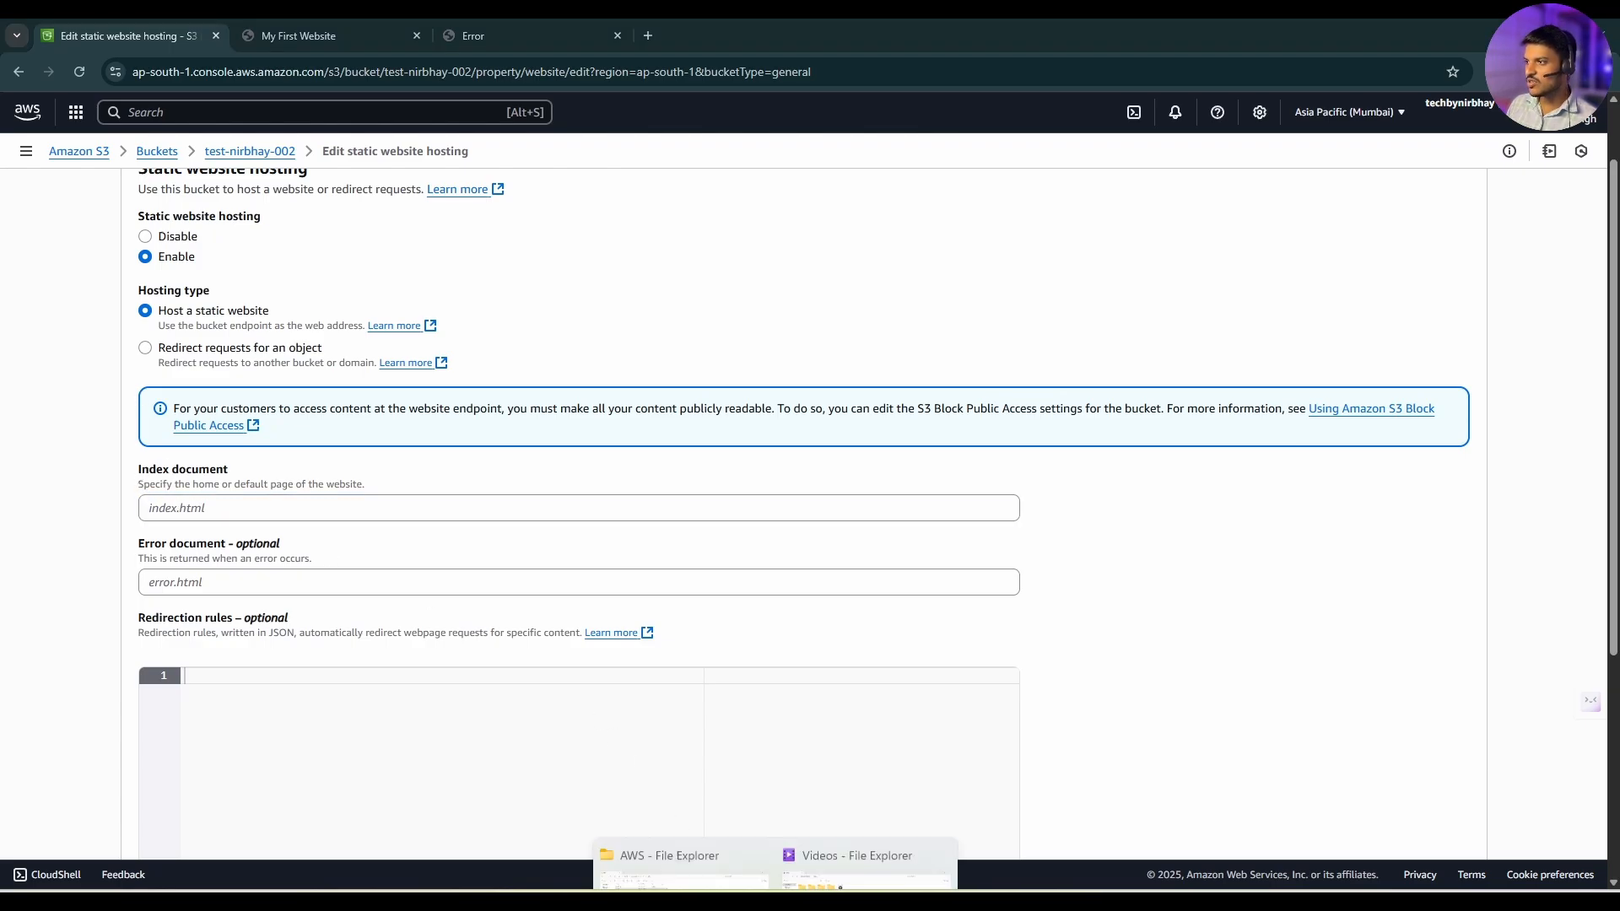
{"action": "left_click", "coordinate": [742, 796]}
{"action": "left_click", "coordinate": [194, 211]}
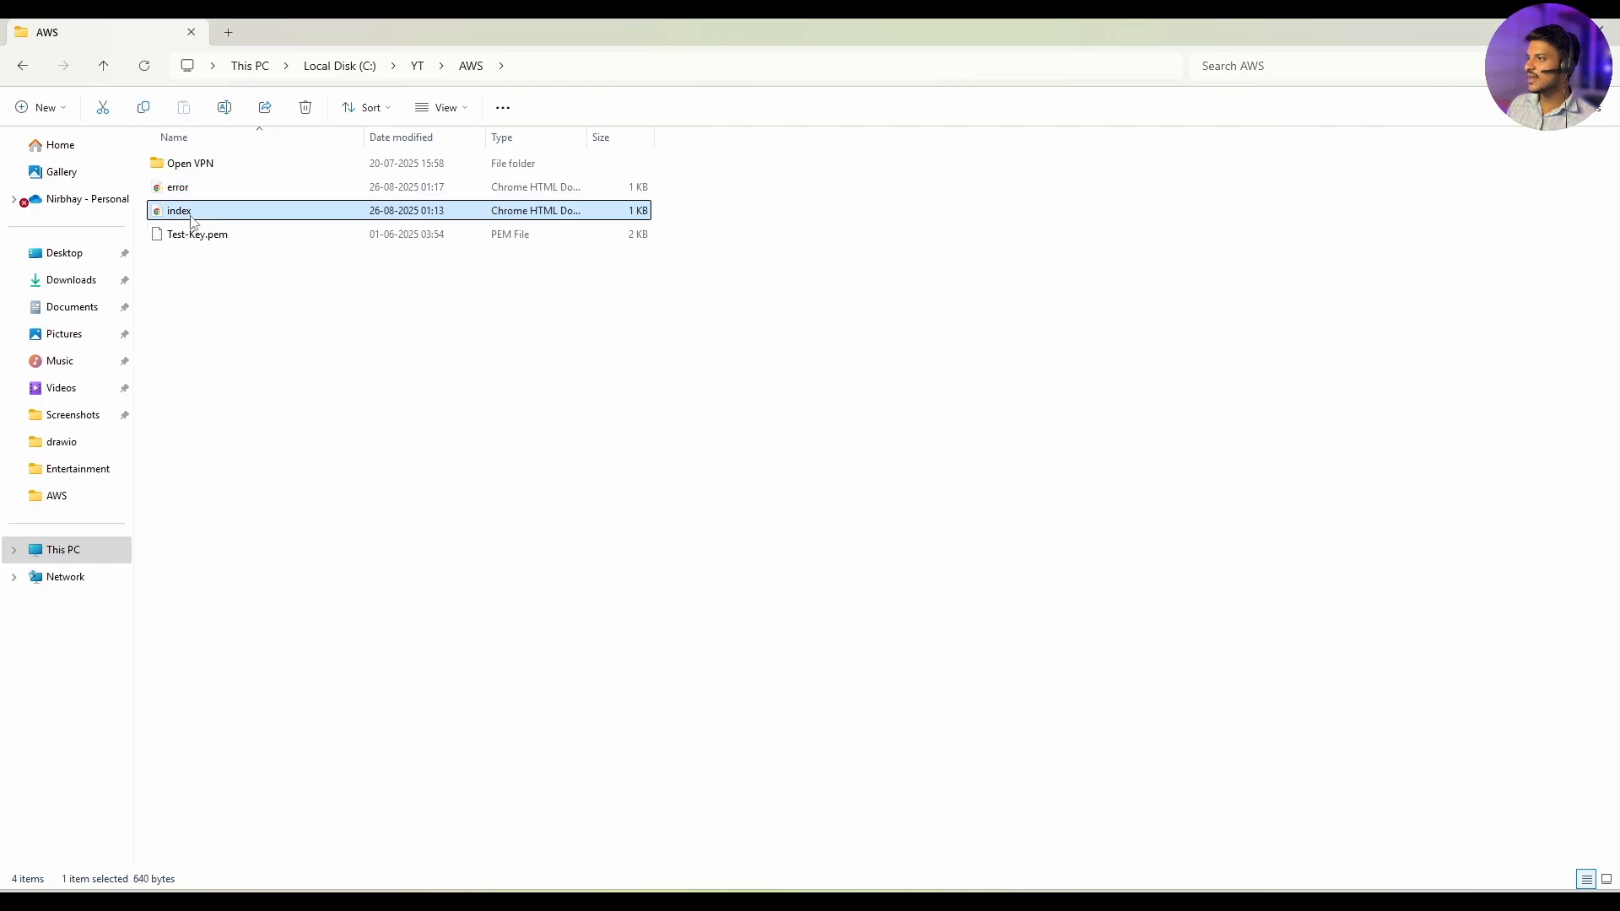
{"action": "key", "text": "alt+Tab"}
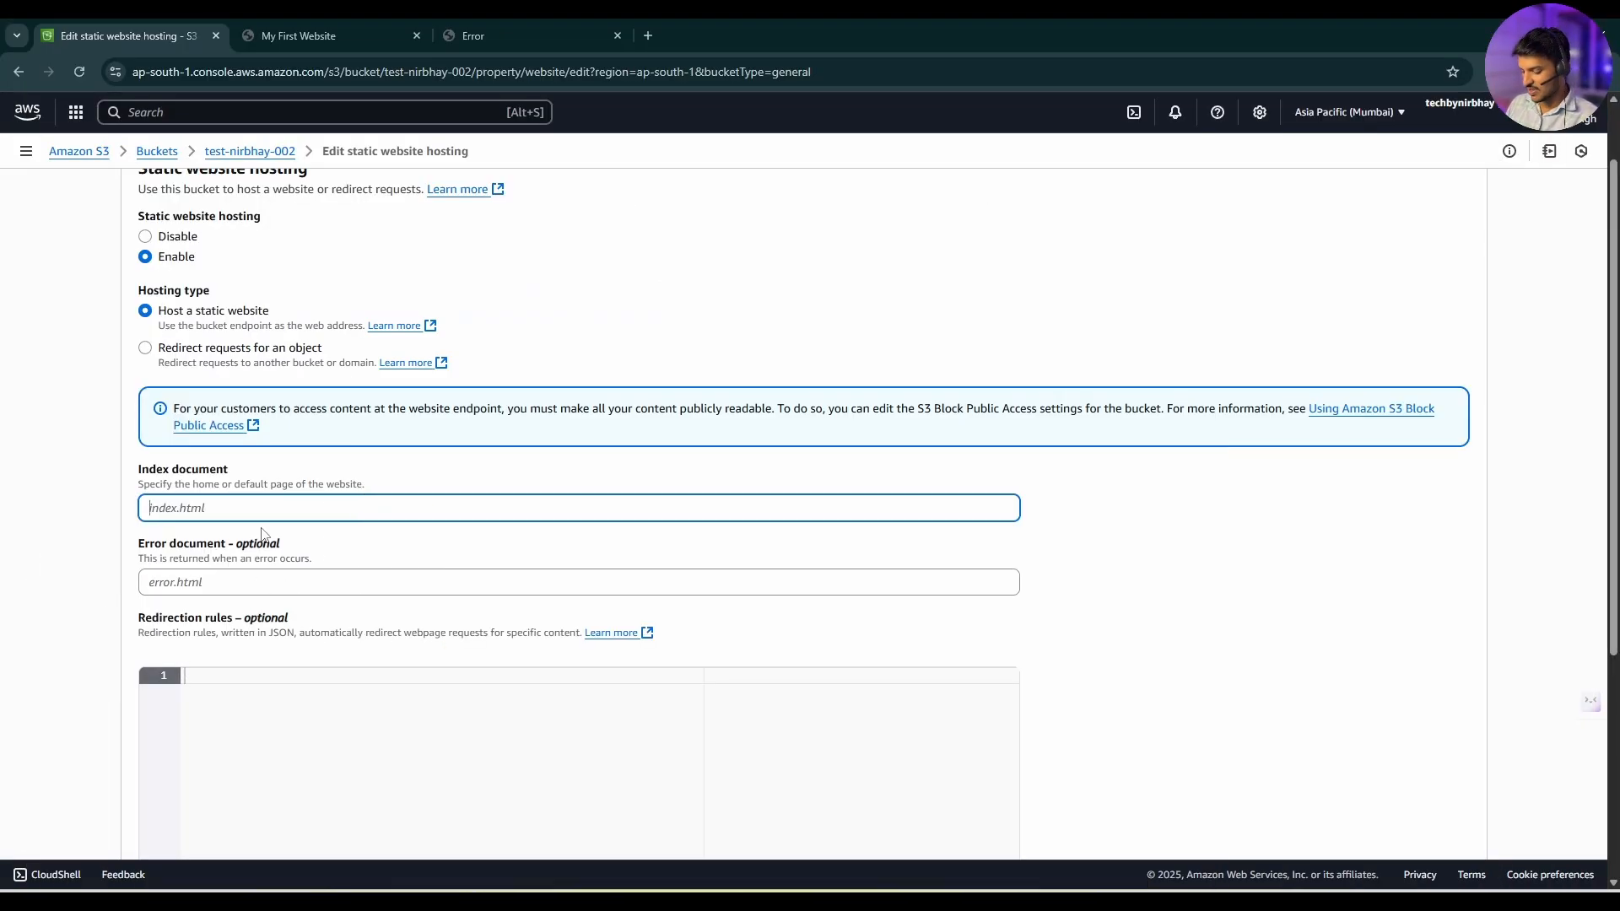
{"action": "type", "text": "index.html"}
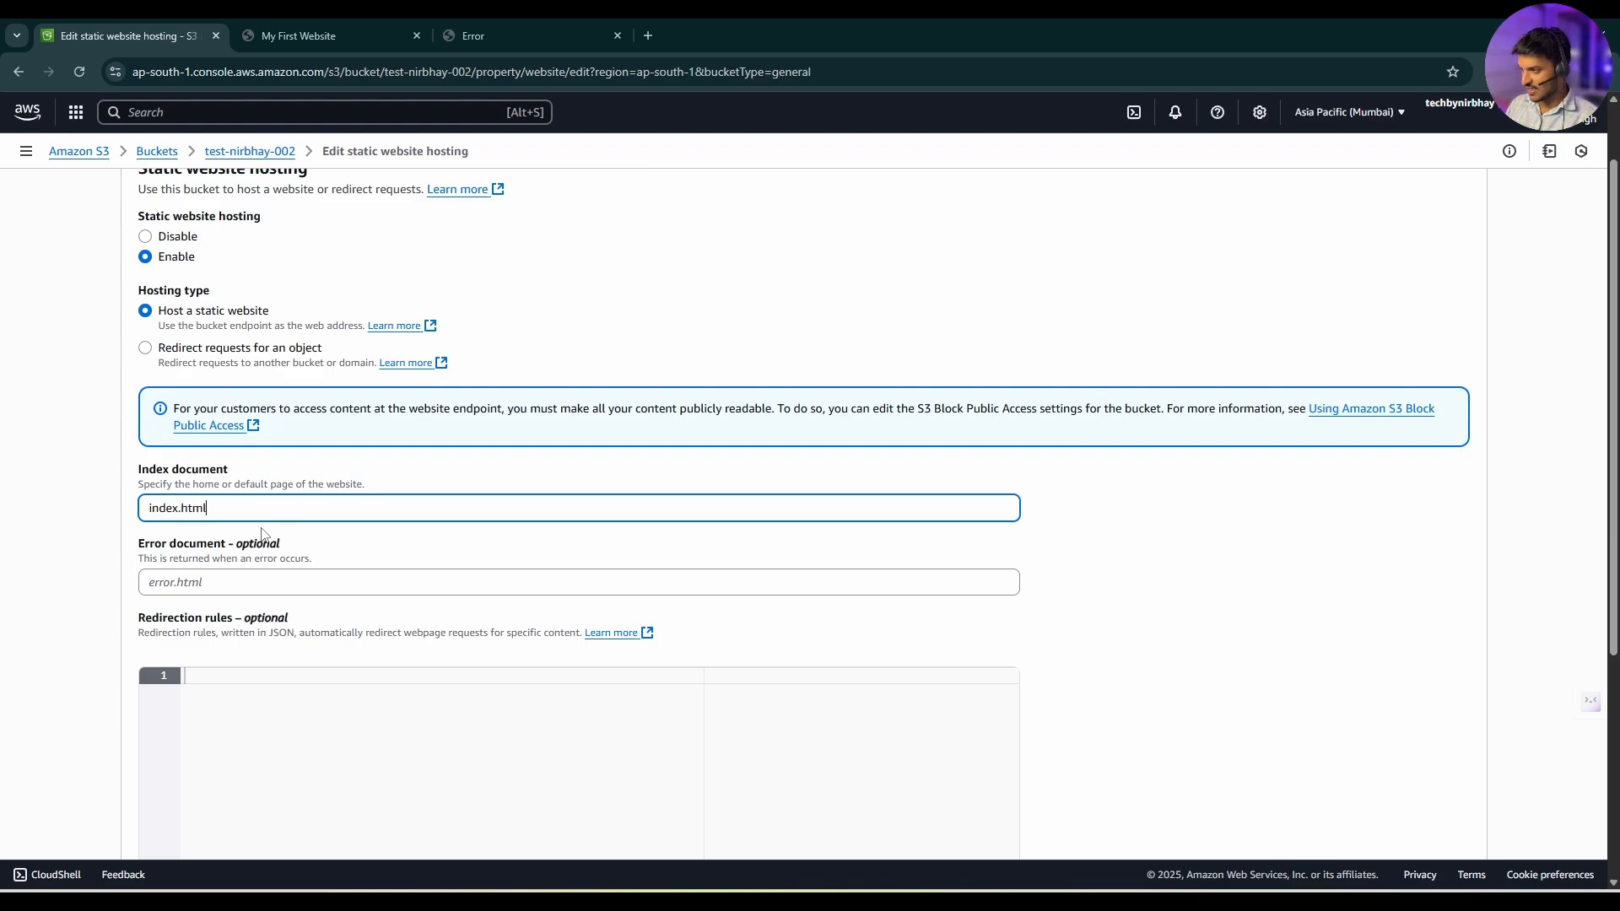
Step: Set the error document to error.html and save the static website hosting changes
{"action": "left_click_drag", "start_coordinate": [138, 544], "coordinate": [258, 547]}
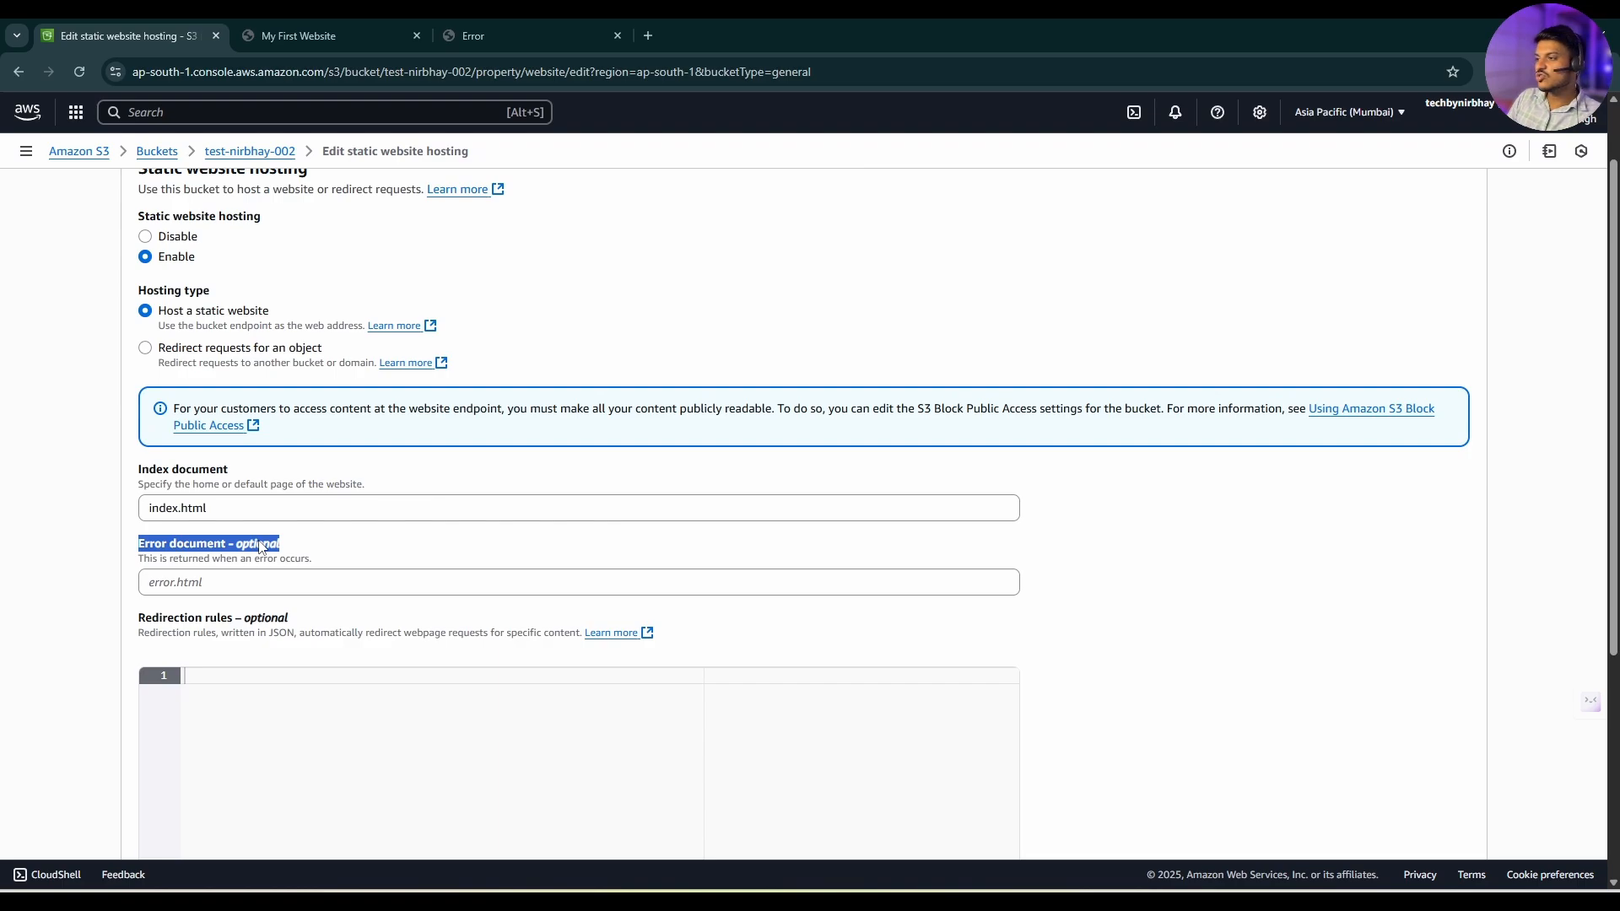
{"action": "left_click", "coordinate": [275, 585]}
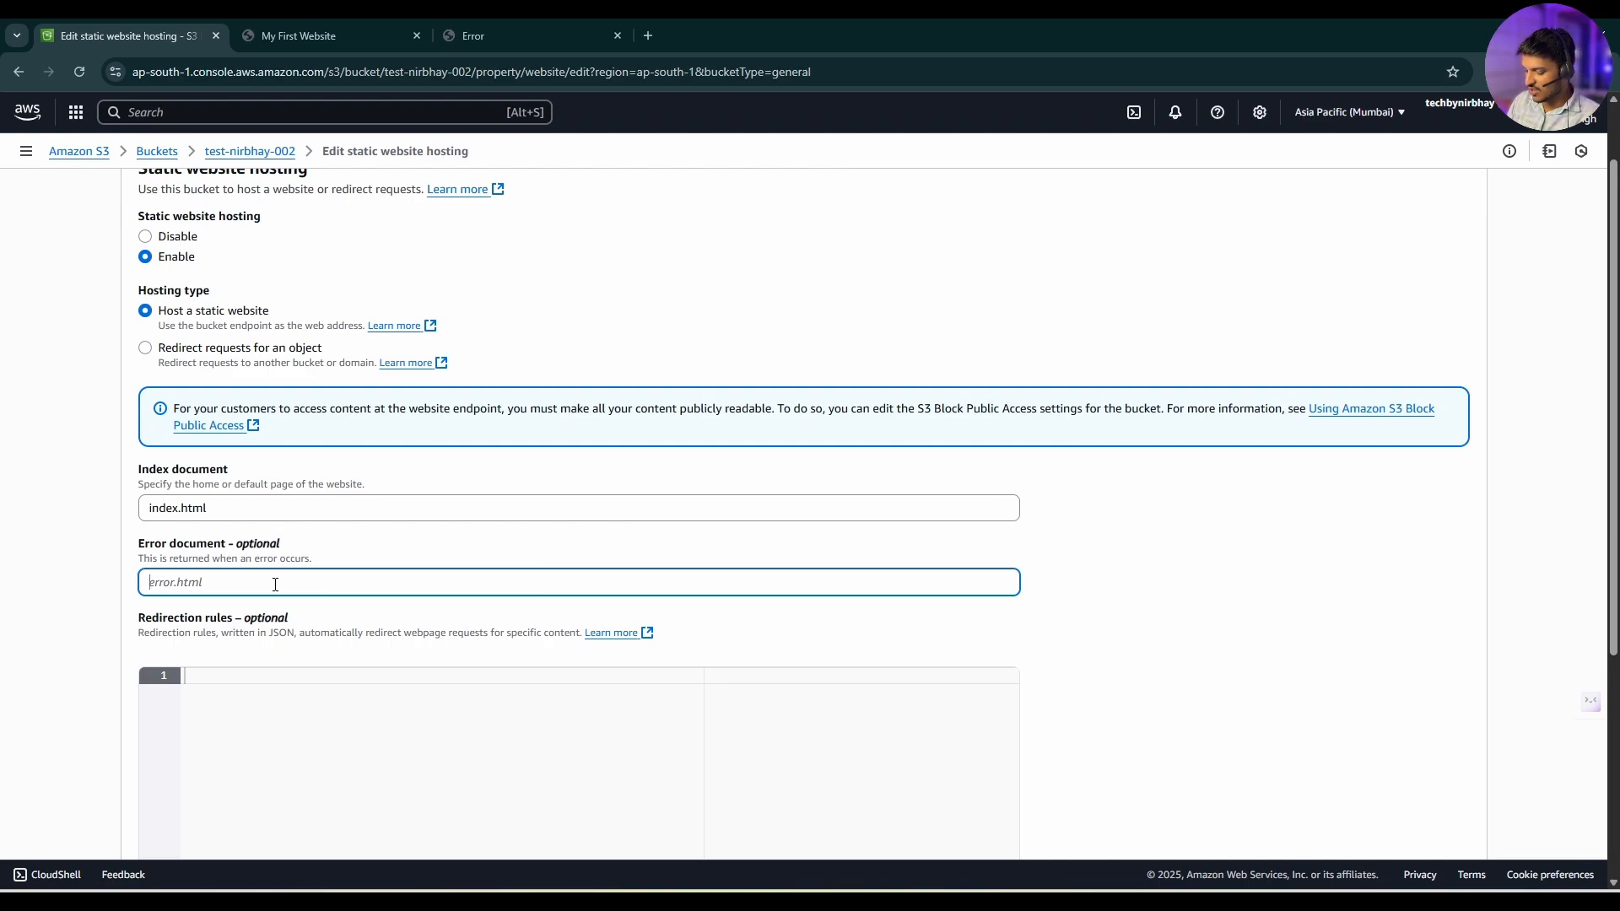
{"action": "type", "text": "error.html"}
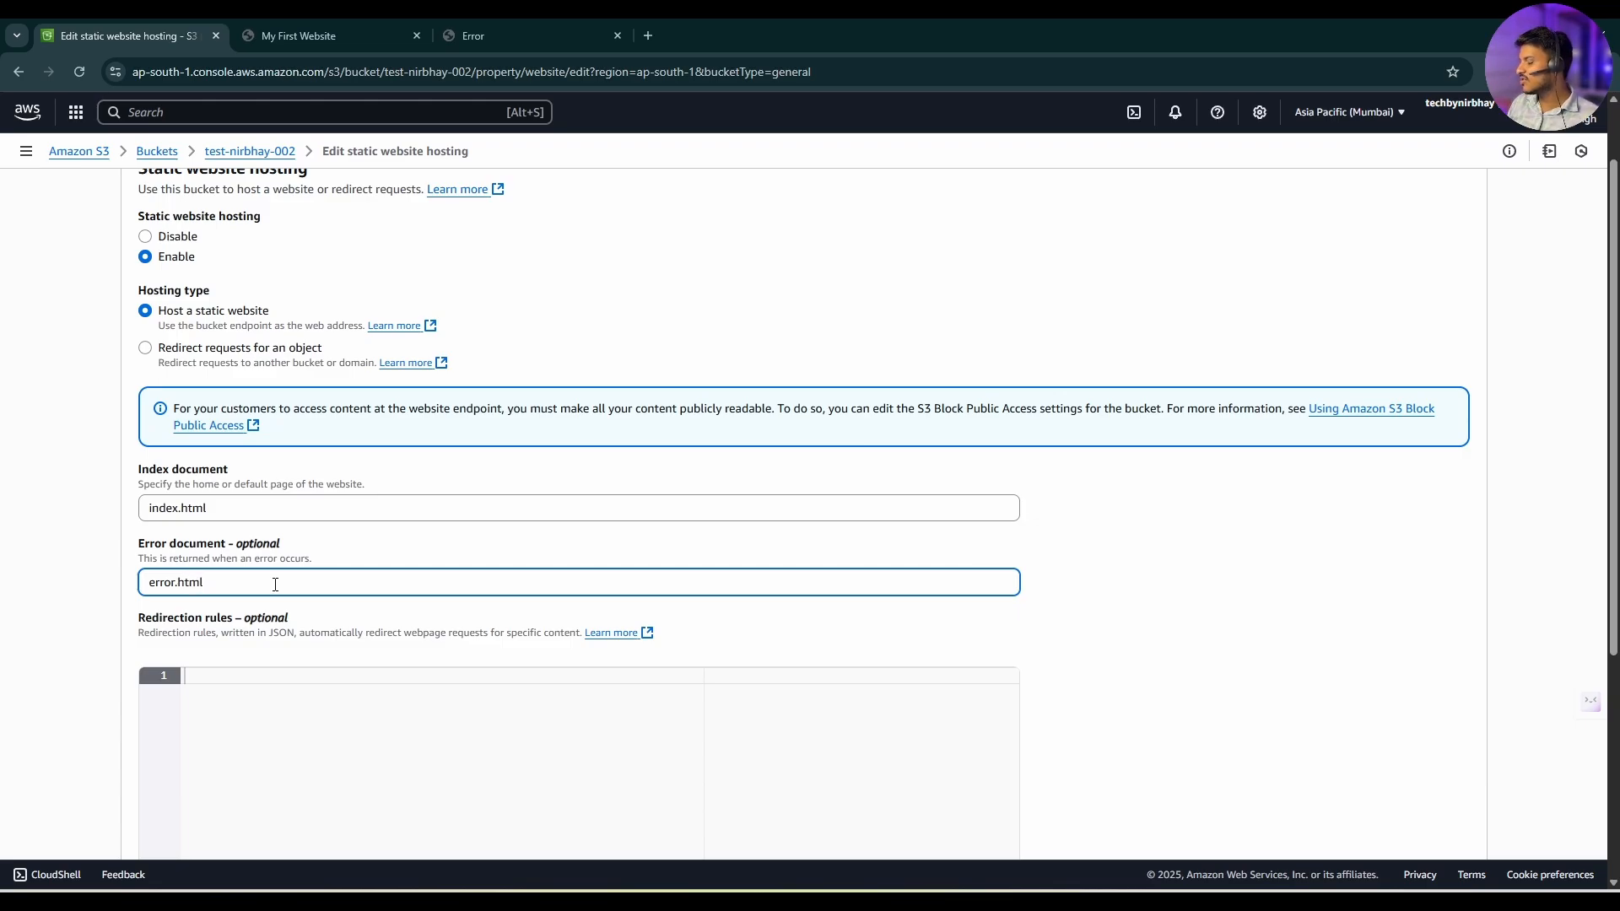
{"action": "scroll", "coordinate": [275, 584], "scroll_direction": "down", "scroll_amount": 4}
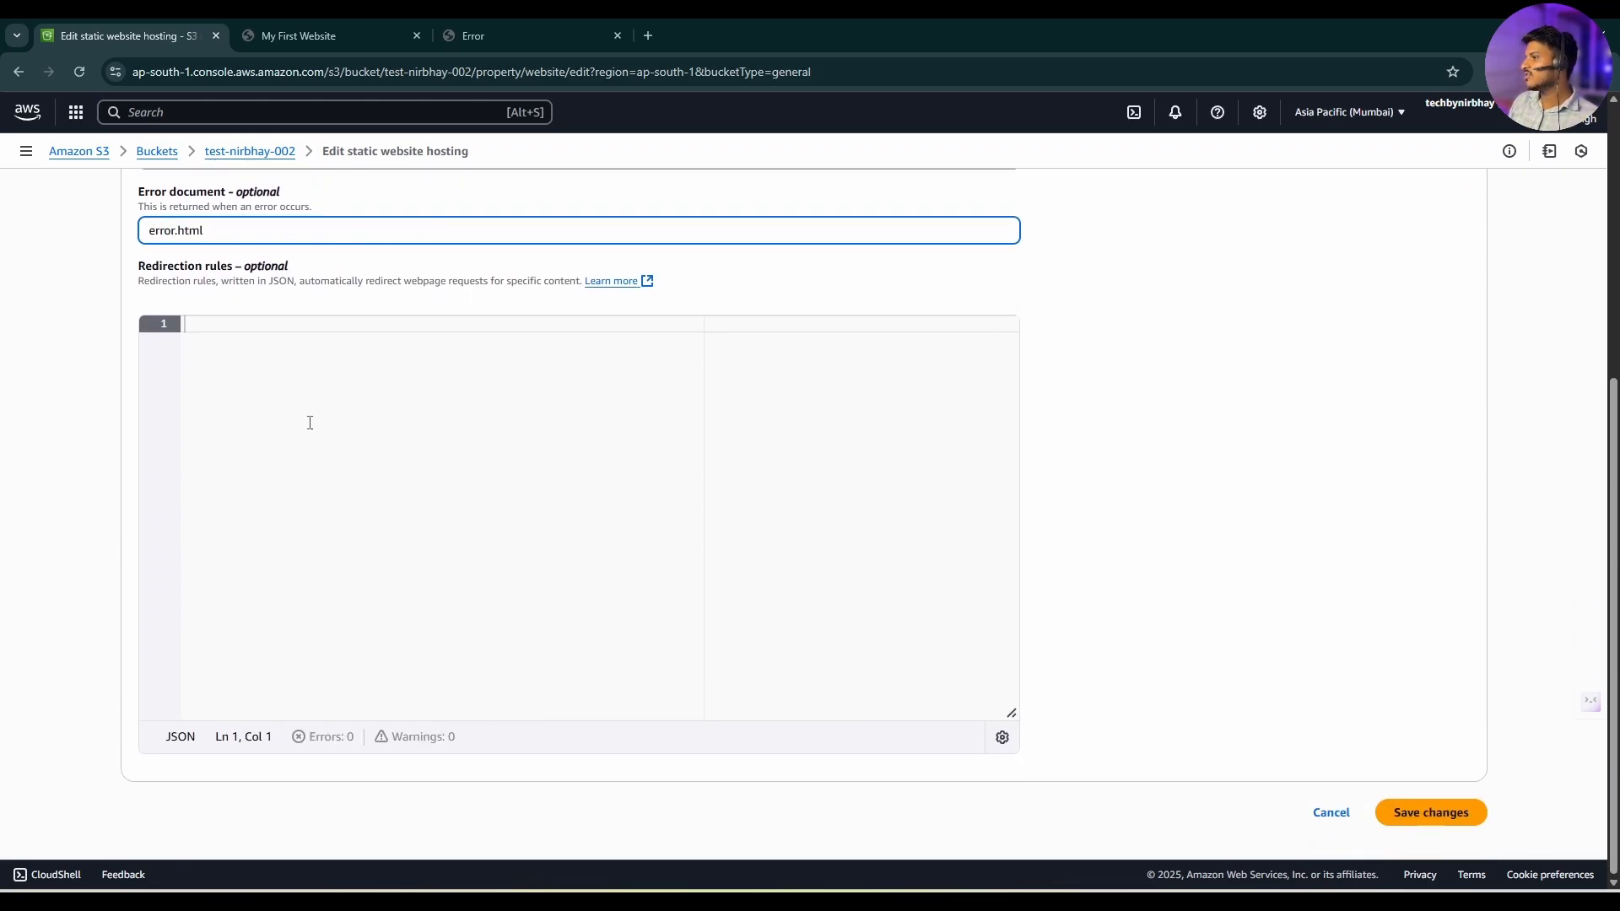
{"action": "scroll", "coordinate": [320, 380], "scroll_direction": "up", "scroll_amount": 5}
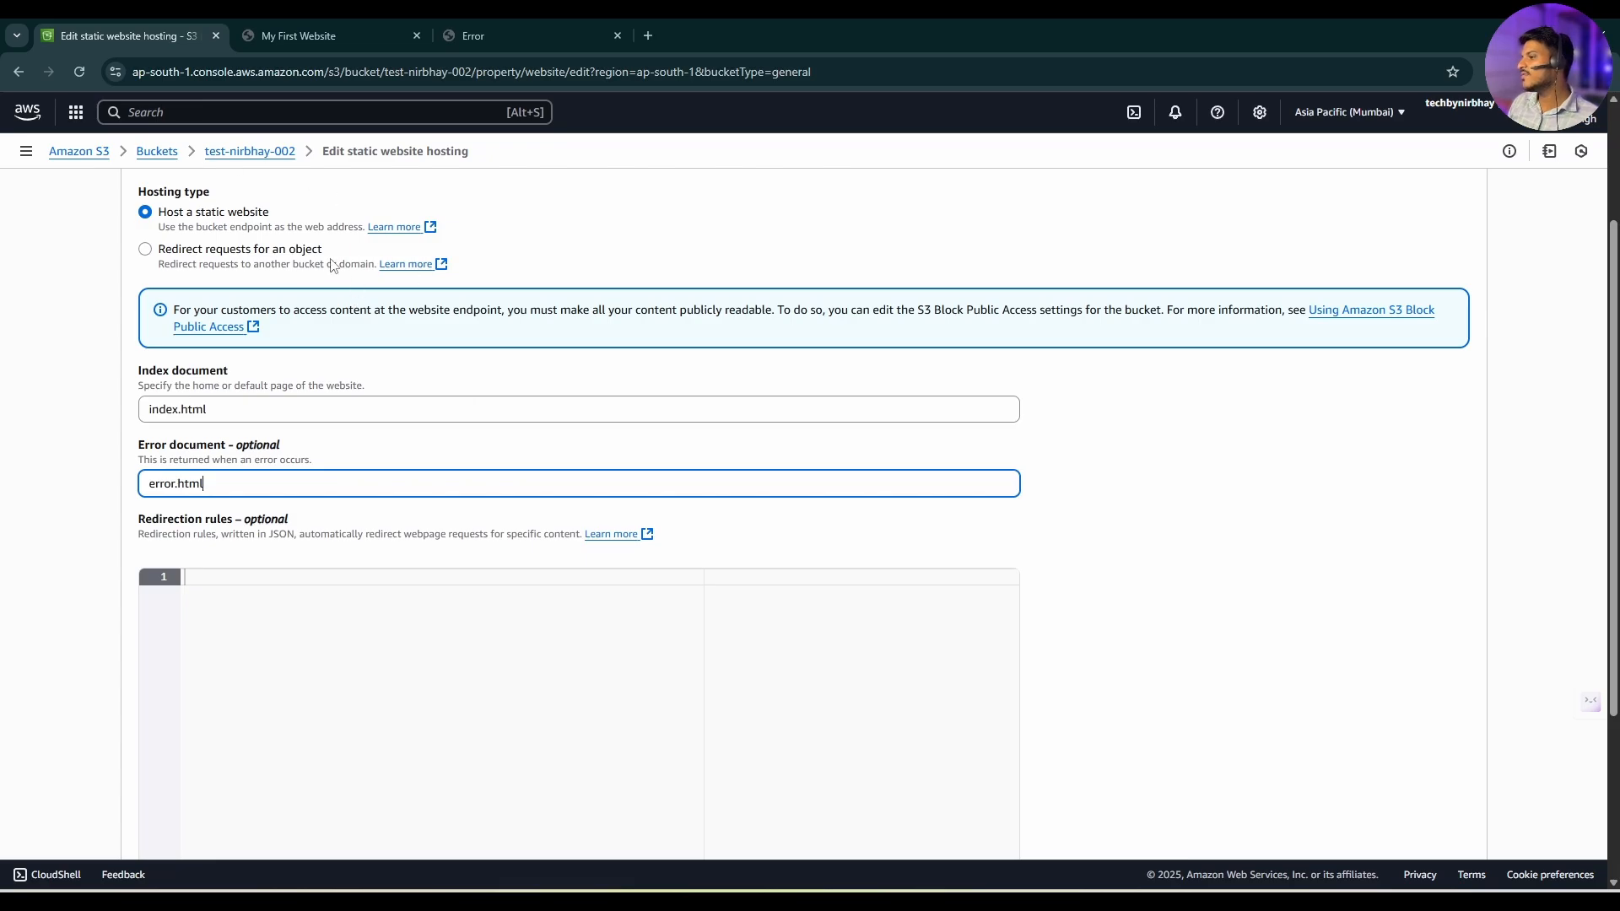
{"action": "scroll", "coordinate": [1037, 428], "scroll_direction": "down", "scroll_amount": 5}
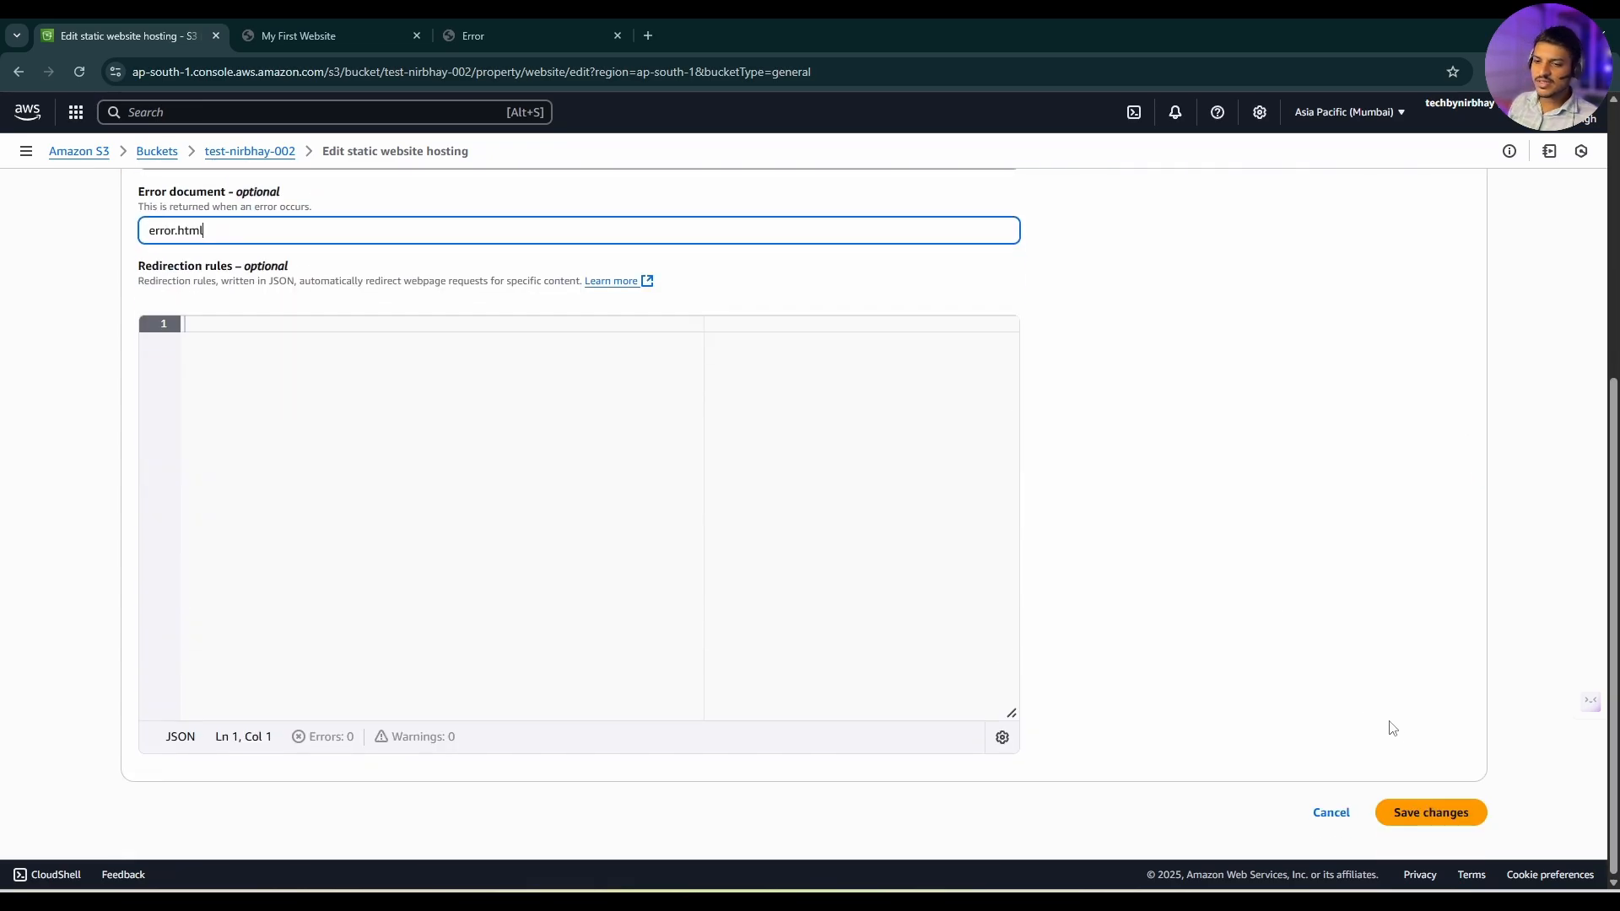
{"action": "left_click", "coordinate": [1402, 815]}
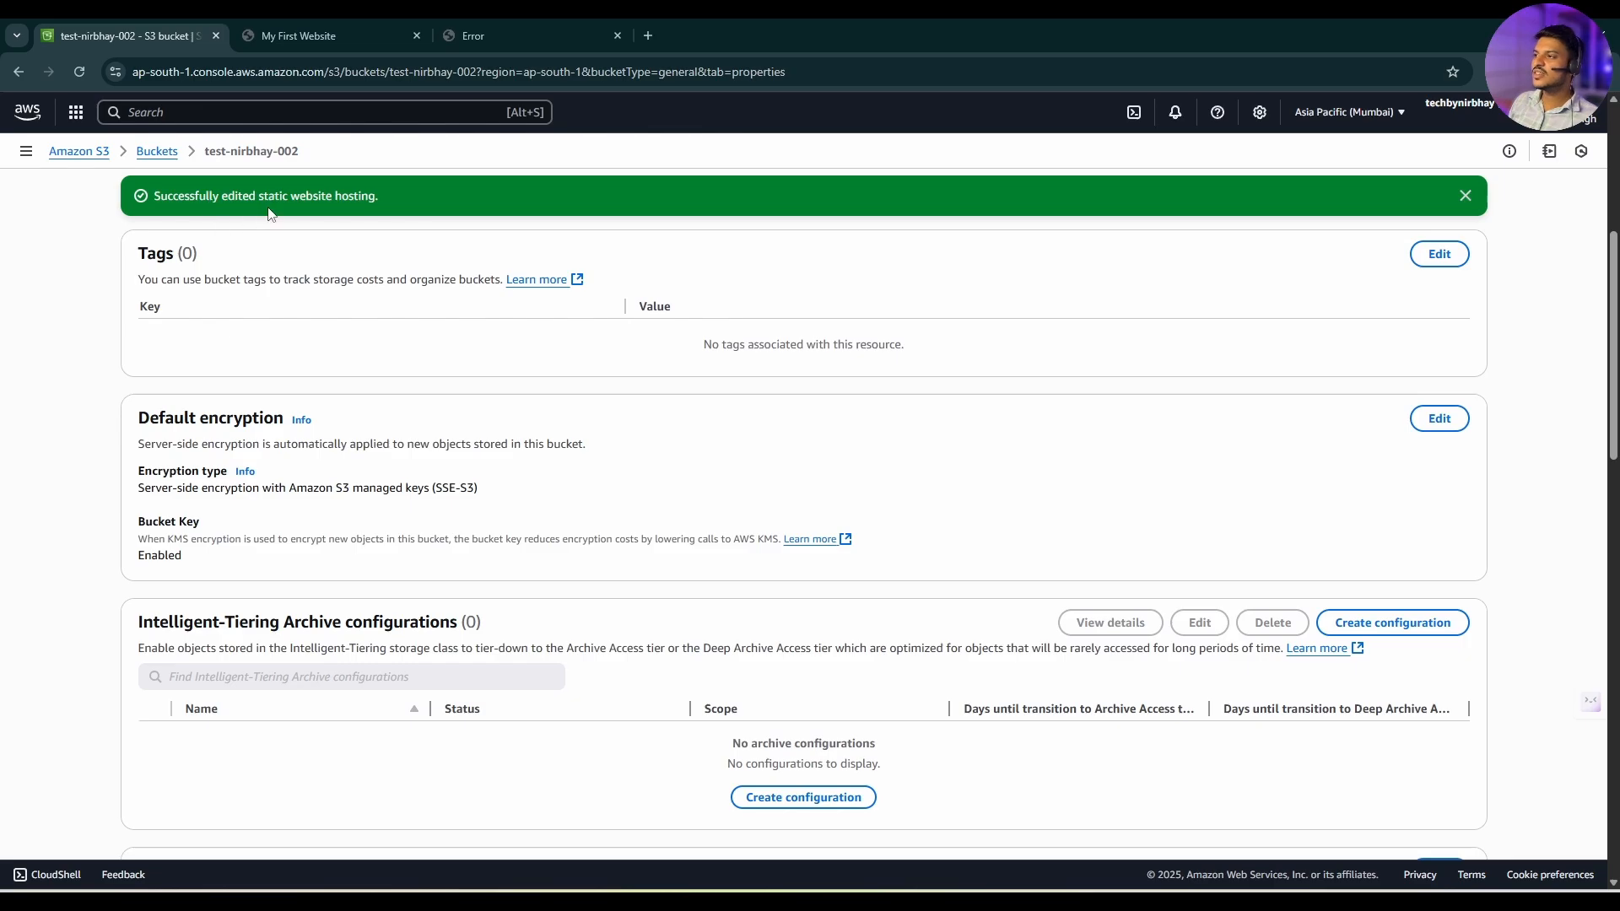
Step: Copy the bucket website endpoint from the static website hosting properties of test-nirbhay-002 and open it
{"action": "left_click_drag", "start_coordinate": [260, 196], "coordinate": [381, 196]}
{"action": "scroll", "coordinate": [608, 371], "scroll_direction": "up", "scroll_amount": 5}
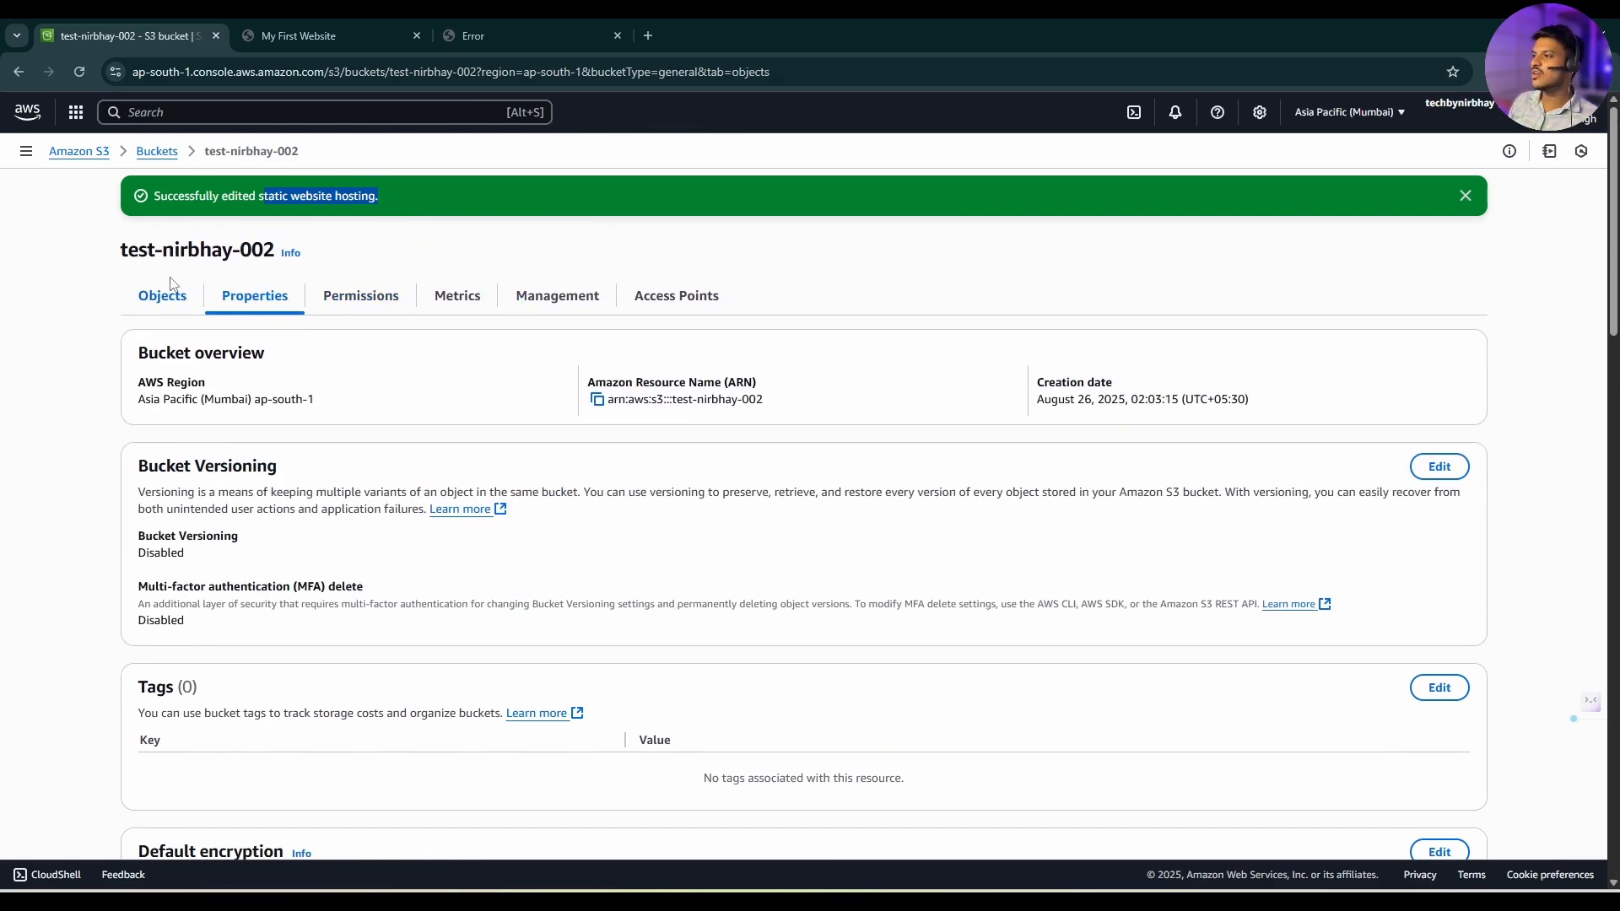
{"action": "left_click", "coordinate": [163, 296]}
{"action": "left_click", "coordinate": [261, 250]}
{"action": "scroll", "coordinate": [278, 354], "scroll_direction": "down", "scroll_amount": 12}
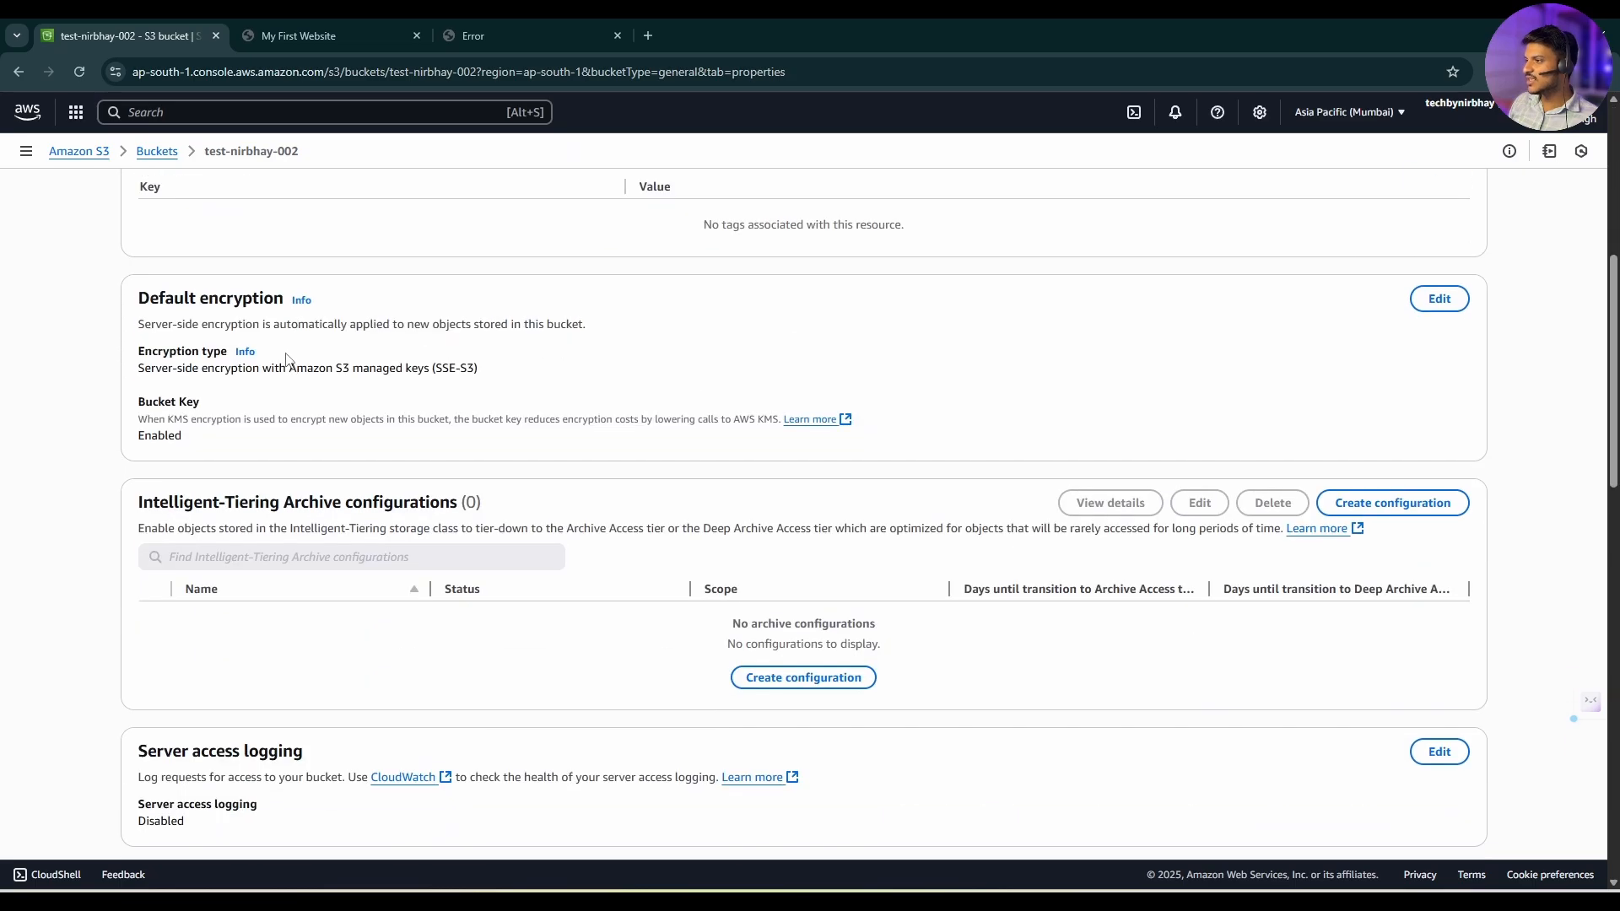
{"action": "scroll", "coordinate": [275, 327], "scroll_direction": "down", "scroll_amount": 8}
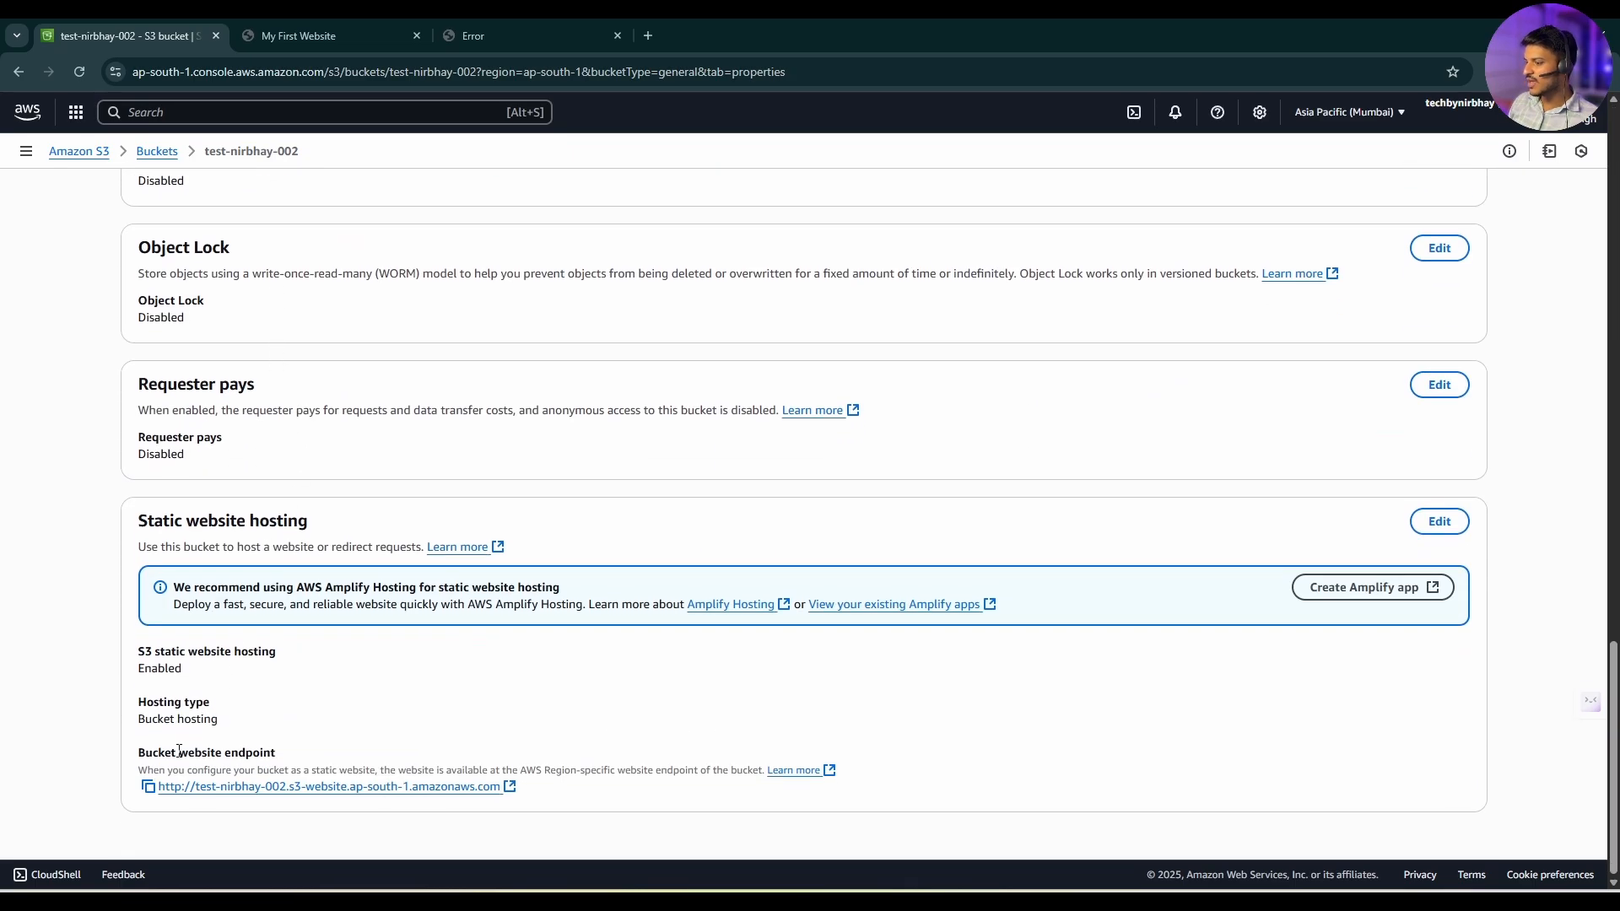
{"action": "left_click", "coordinate": [148, 786]}
{"action": "left_click", "coordinate": [203, 786]}
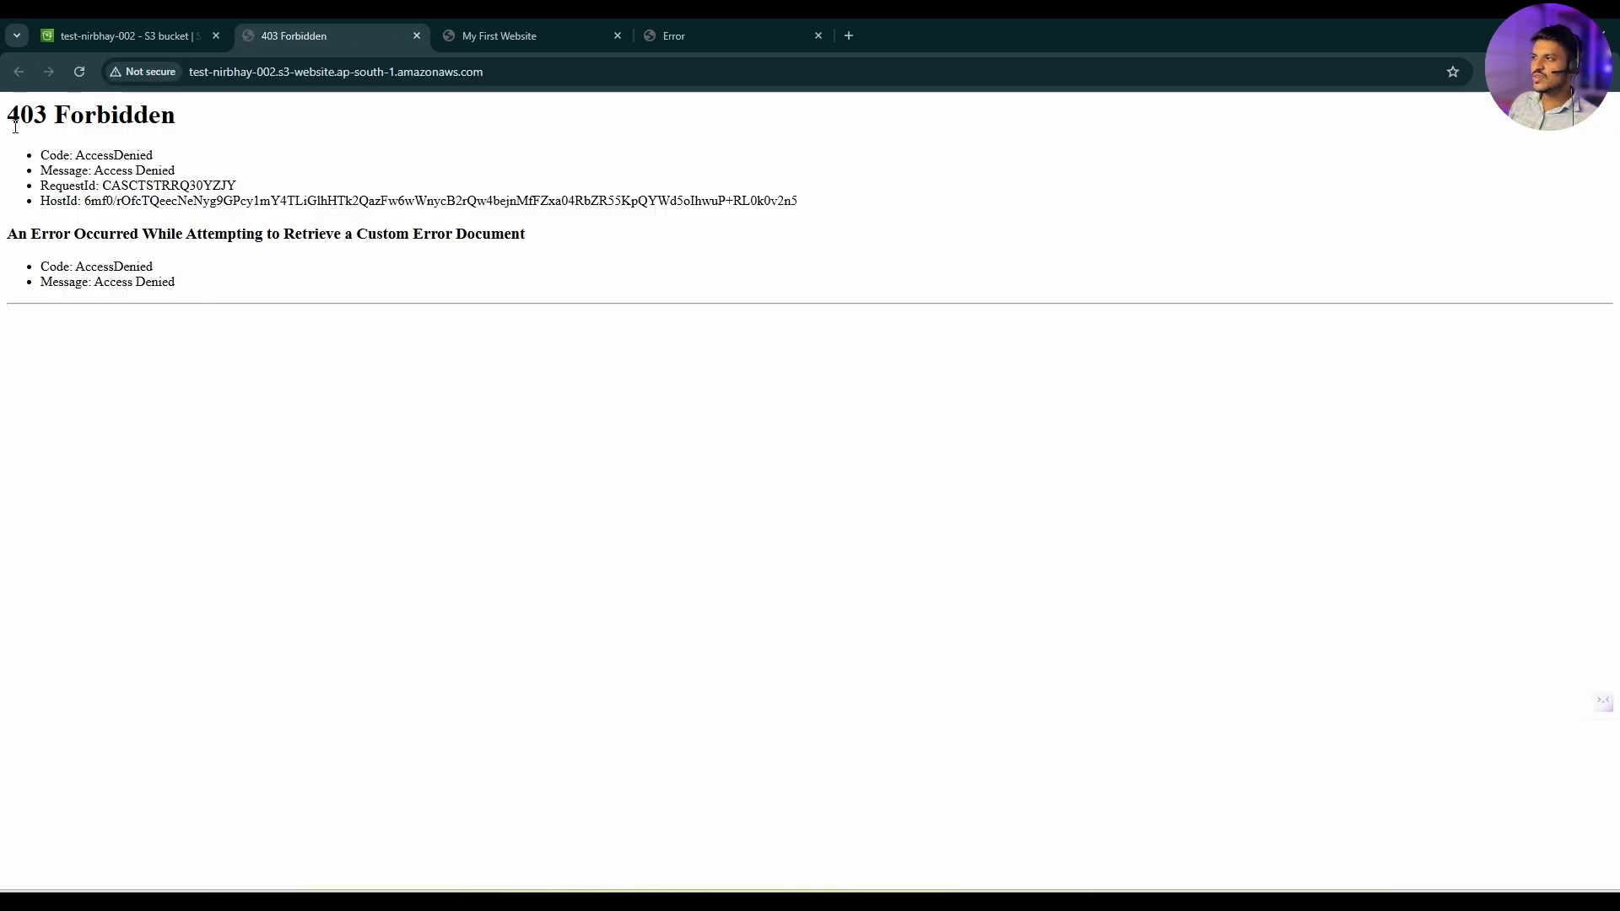
Step: Examine the response shown on the website endpoint page and return to the bucket's properties
{"action": "left_click_drag", "start_coordinate": [8, 116], "coordinate": [307, 307]}
{"action": "left_click", "coordinate": [307, 309]}
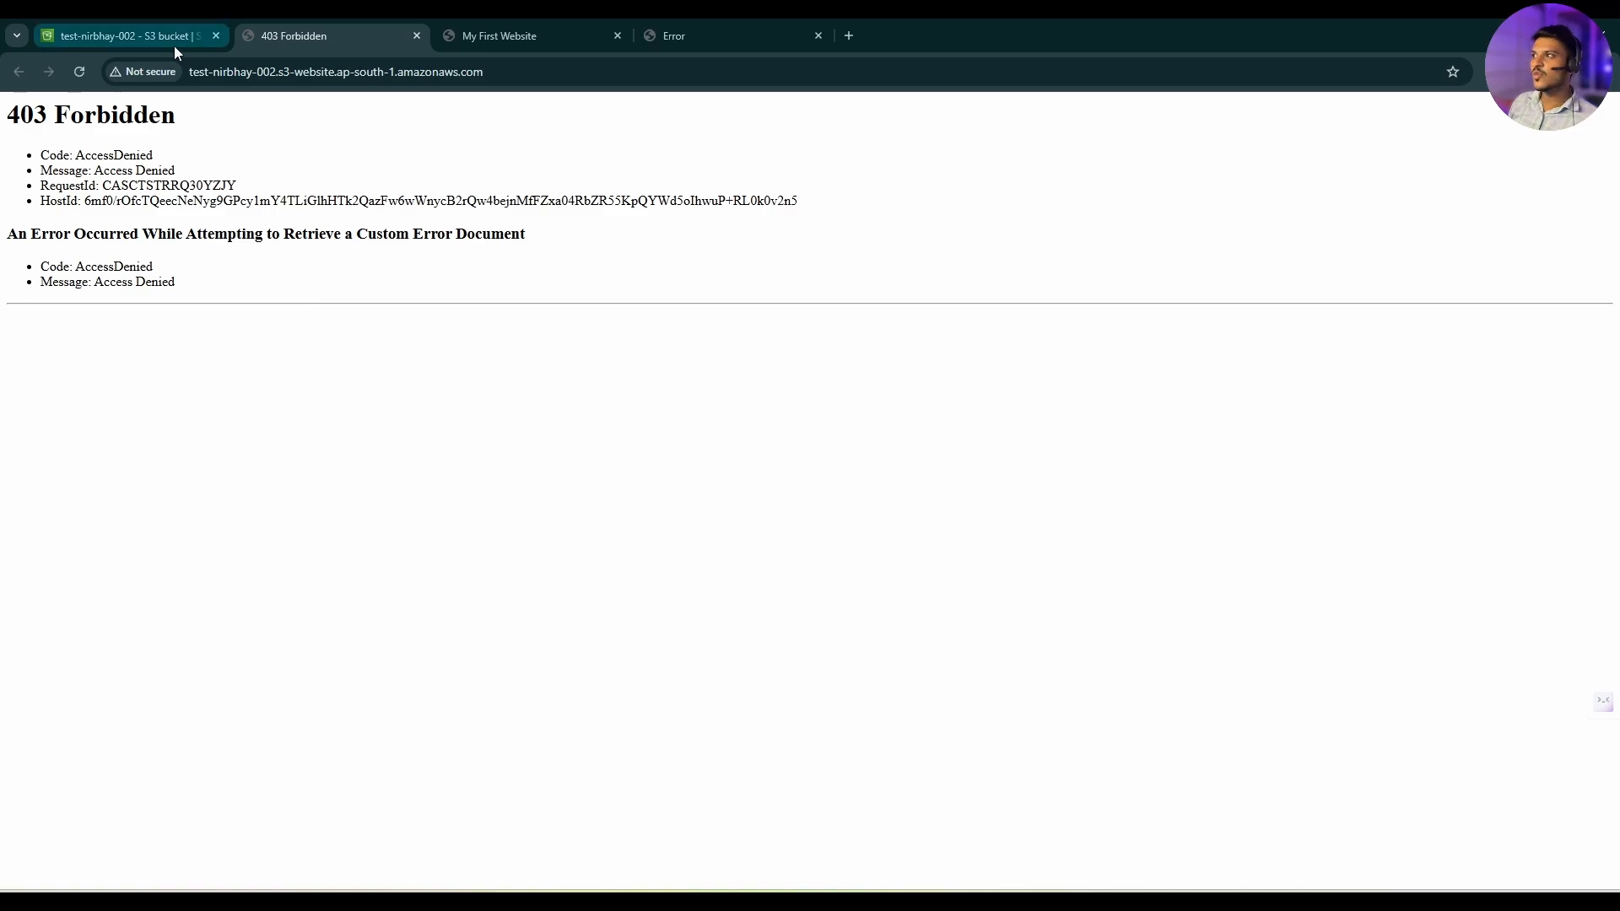
{"action": "left_click", "coordinate": [155, 33]}
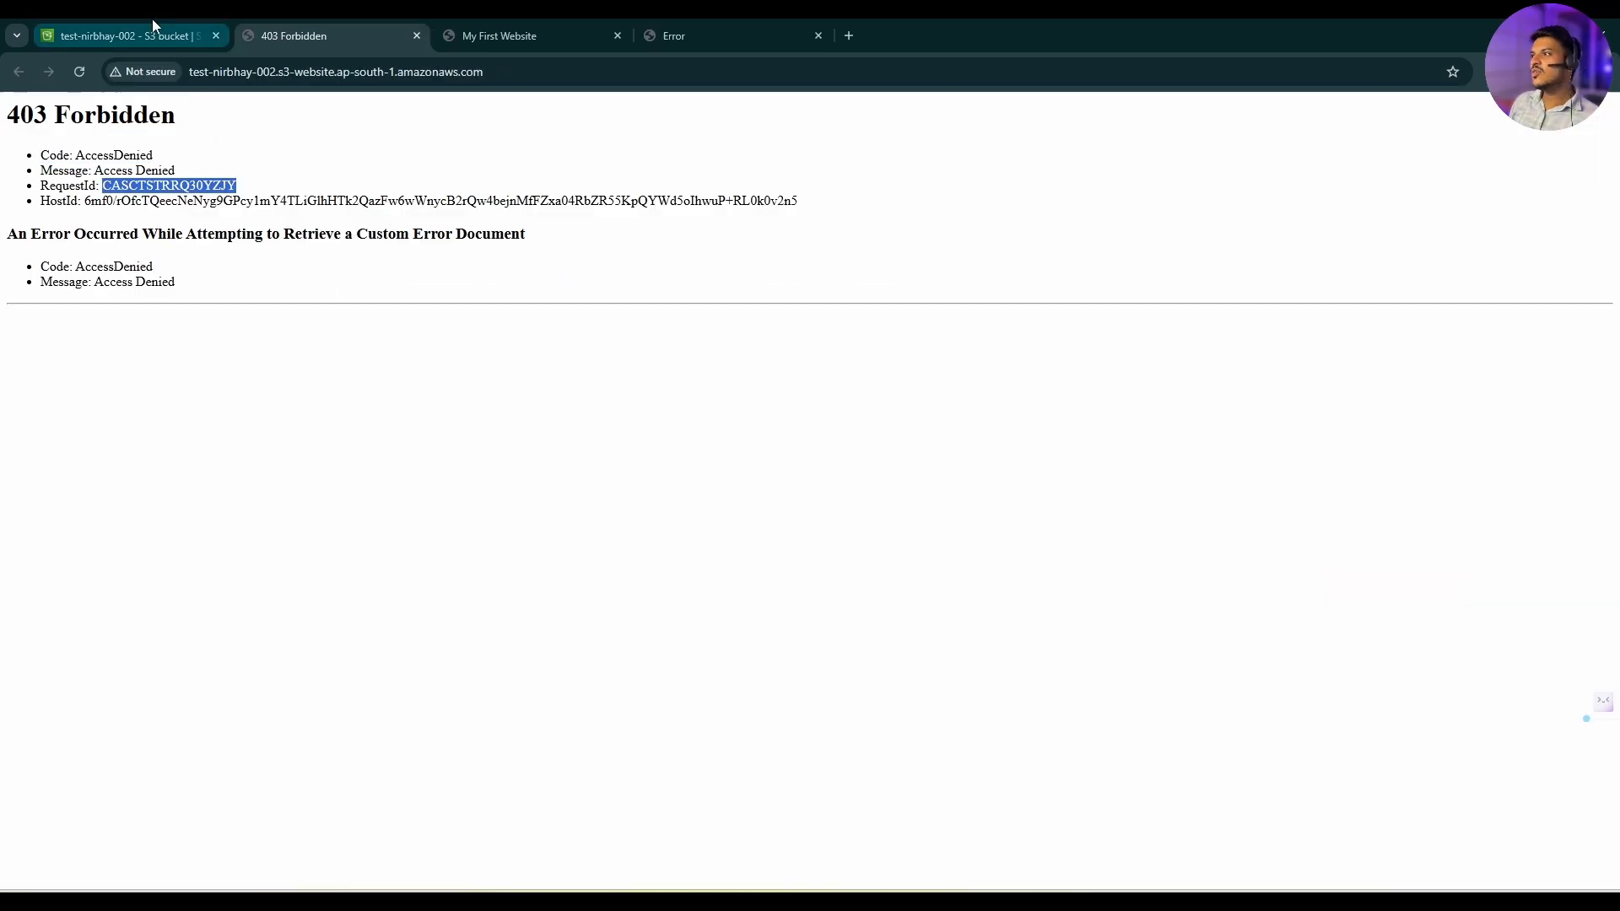
{"action": "left_click", "coordinate": [153, 27]}
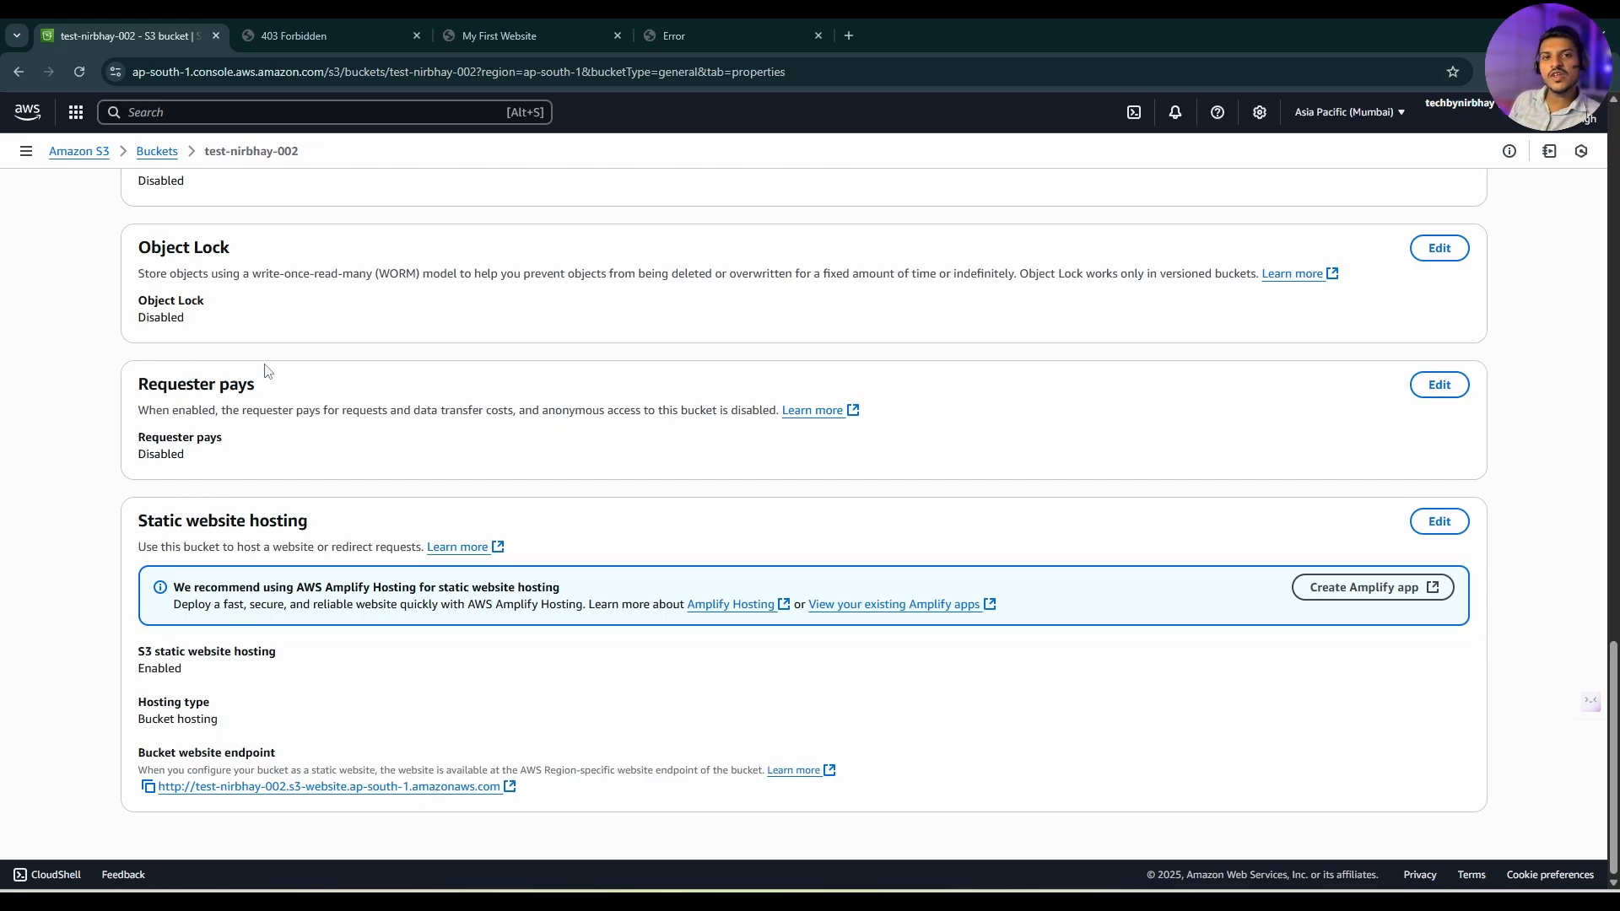
Step: Review the block public access setting in the permissions of test-nirbhay-002 and open its bucket policy for editing
{"action": "scroll", "coordinate": [325, 361], "scroll_direction": "up", "scroll_amount": 20}
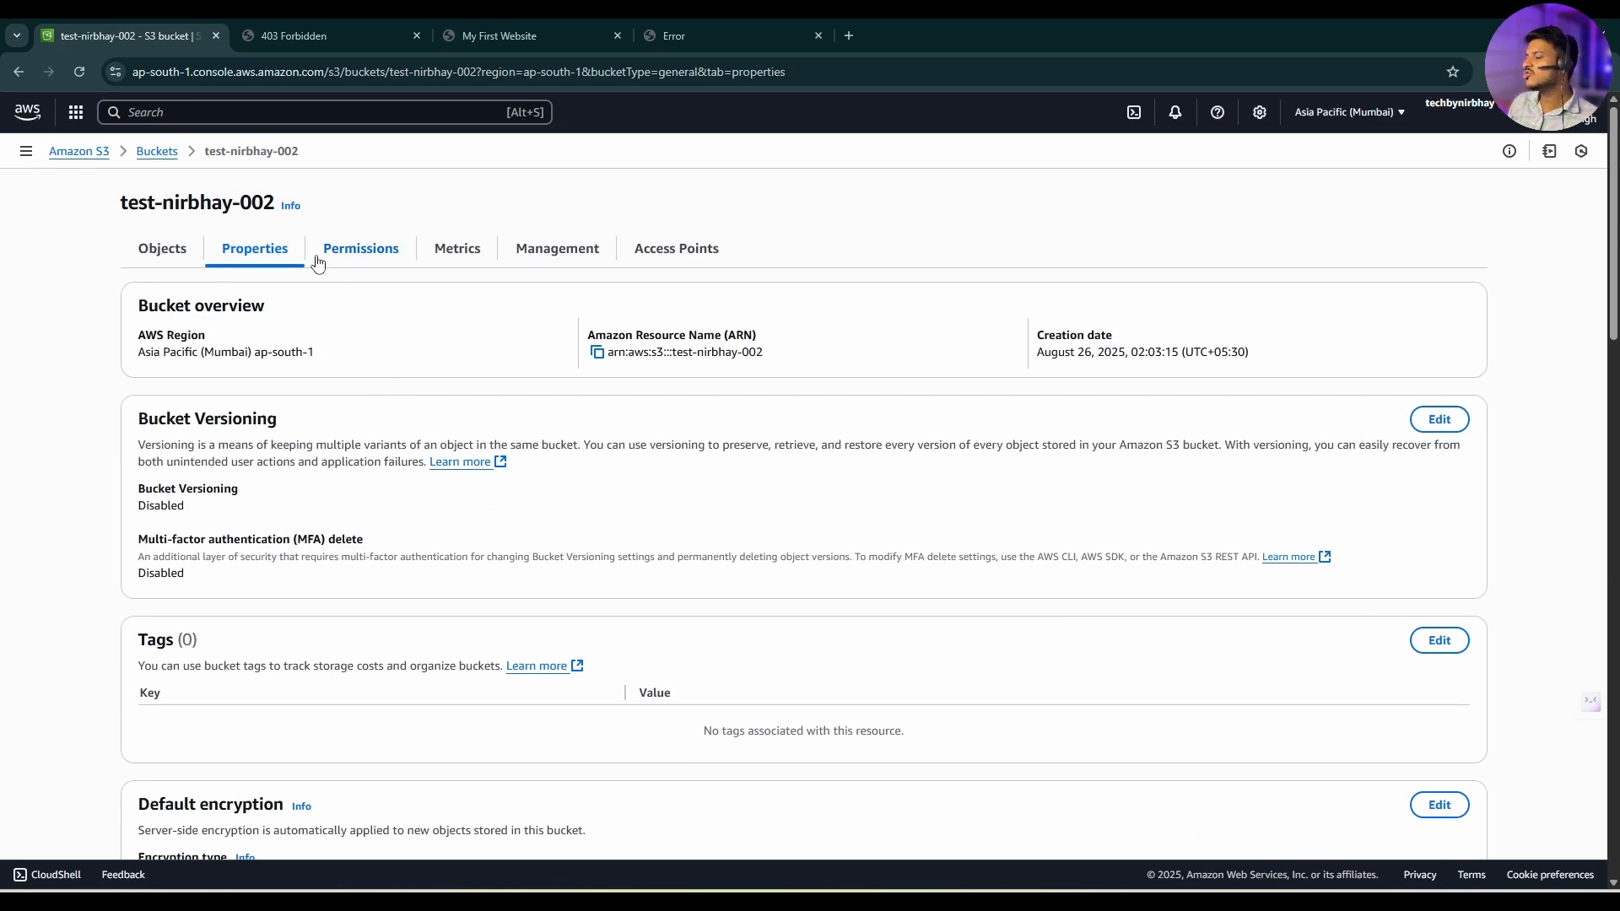
{"action": "left_click", "coordinate": [363, 251]}
{"action": "scroll", "coordinate": [351, 397], "scroll_direction": "down", "scroll_amount": 10}
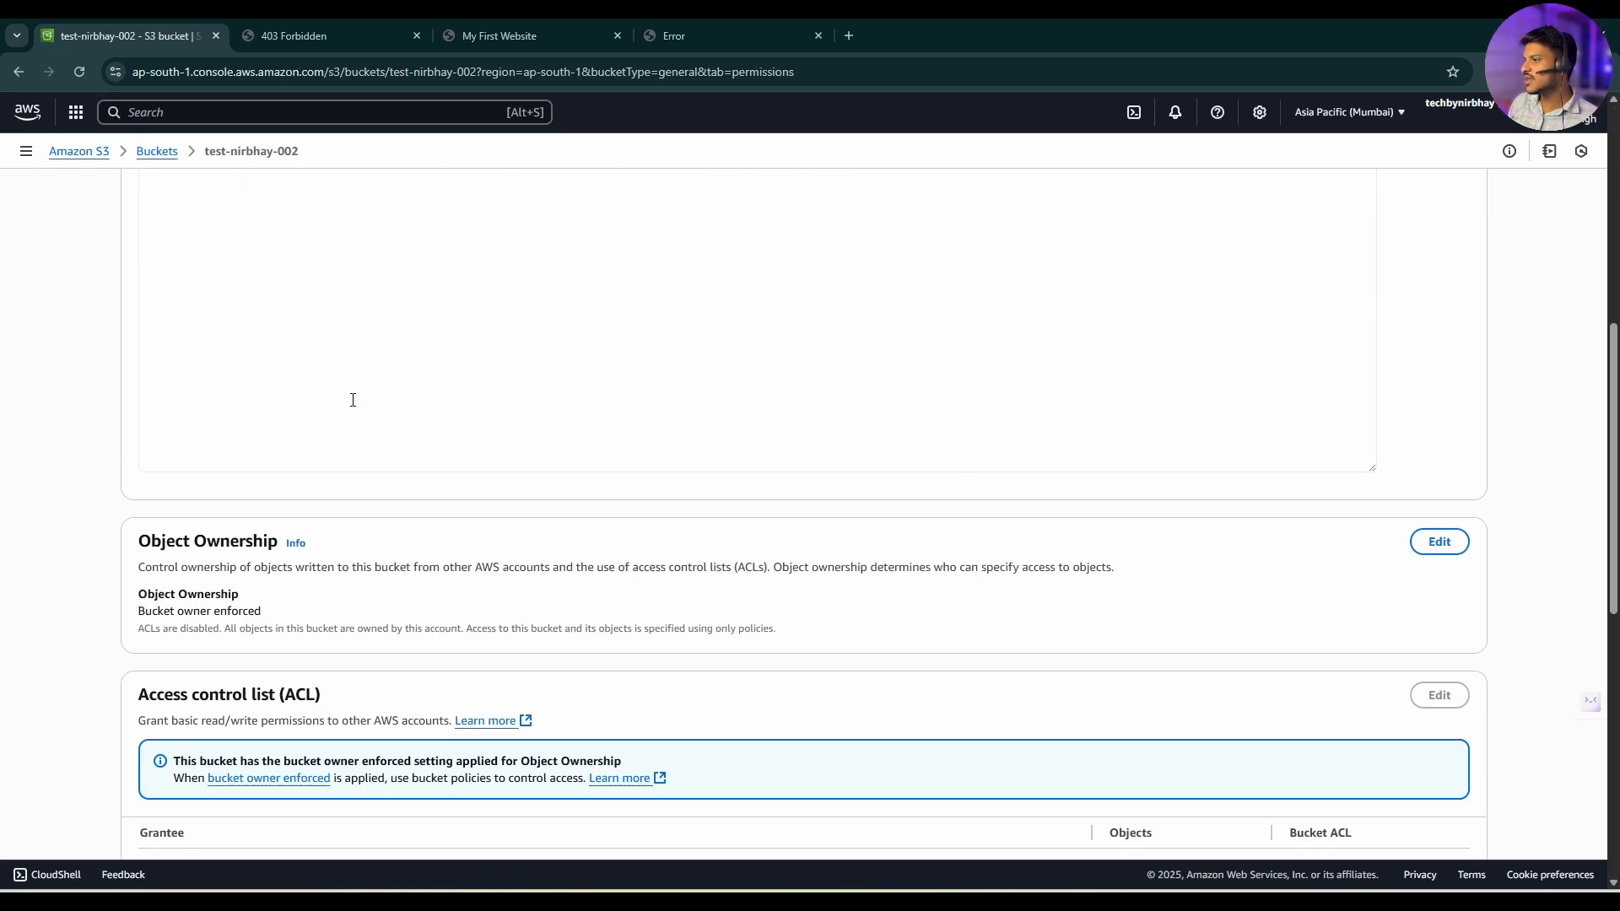
{"action": "scroll", "coordinate": [351, 397], "scroll_direction": "up", "scroll_amount": 4}
{"action": "scroll", "coordinate": [204, 390], "scroll_direction": "up", "scroll_amount": 4}
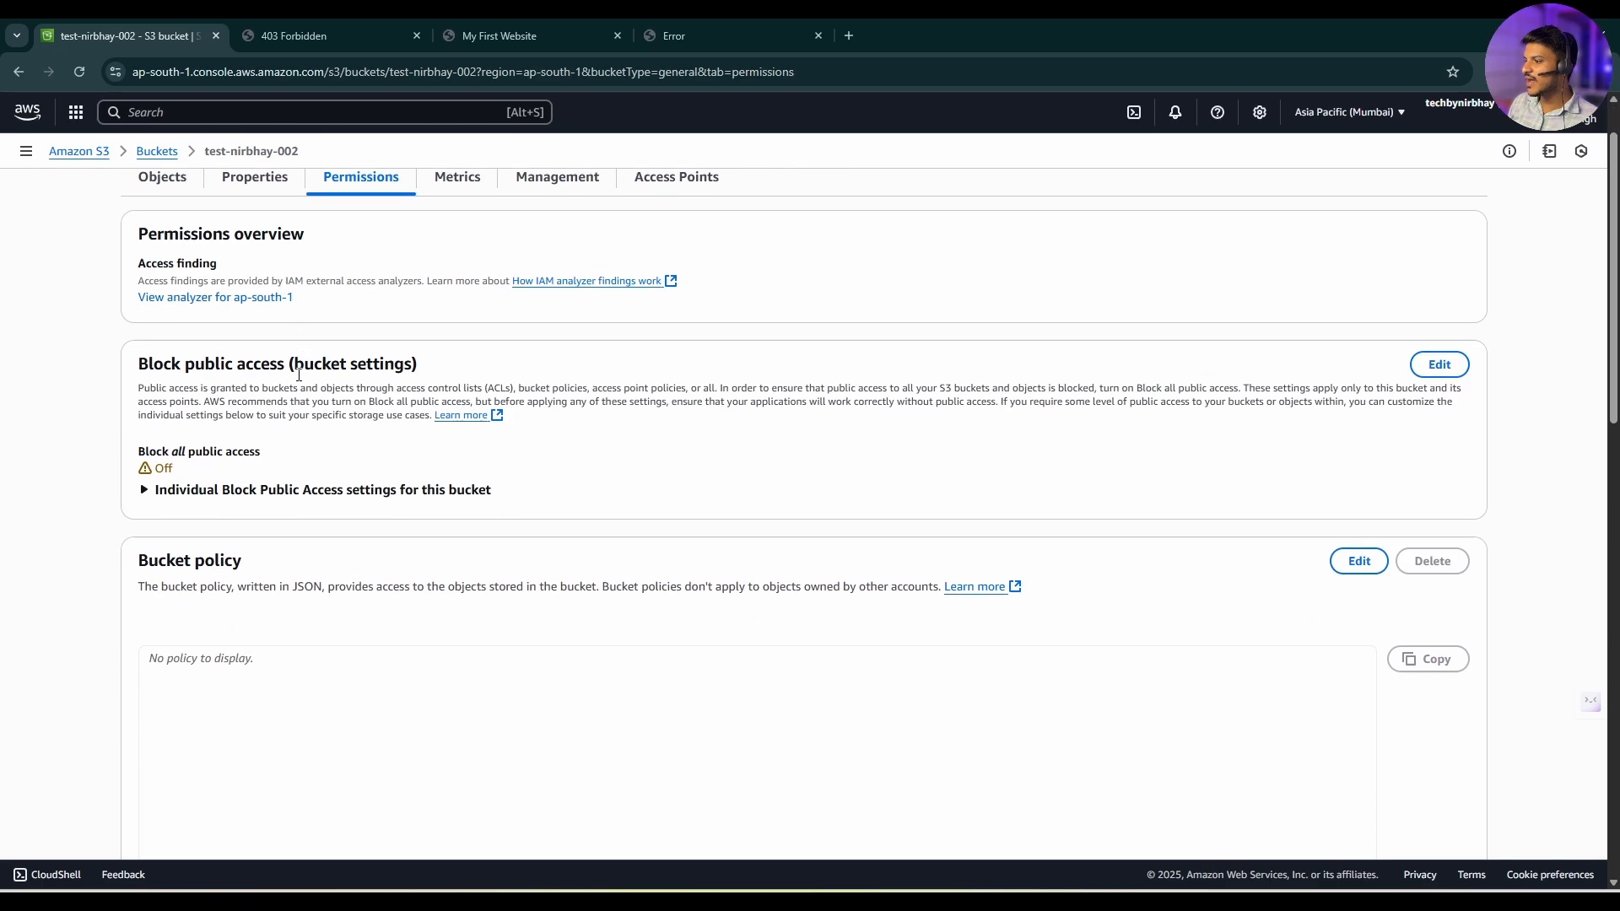
{"action": "scroll", "coordinate": [167, 365], "scroll_direction": "down", "scroll_amount": 3}
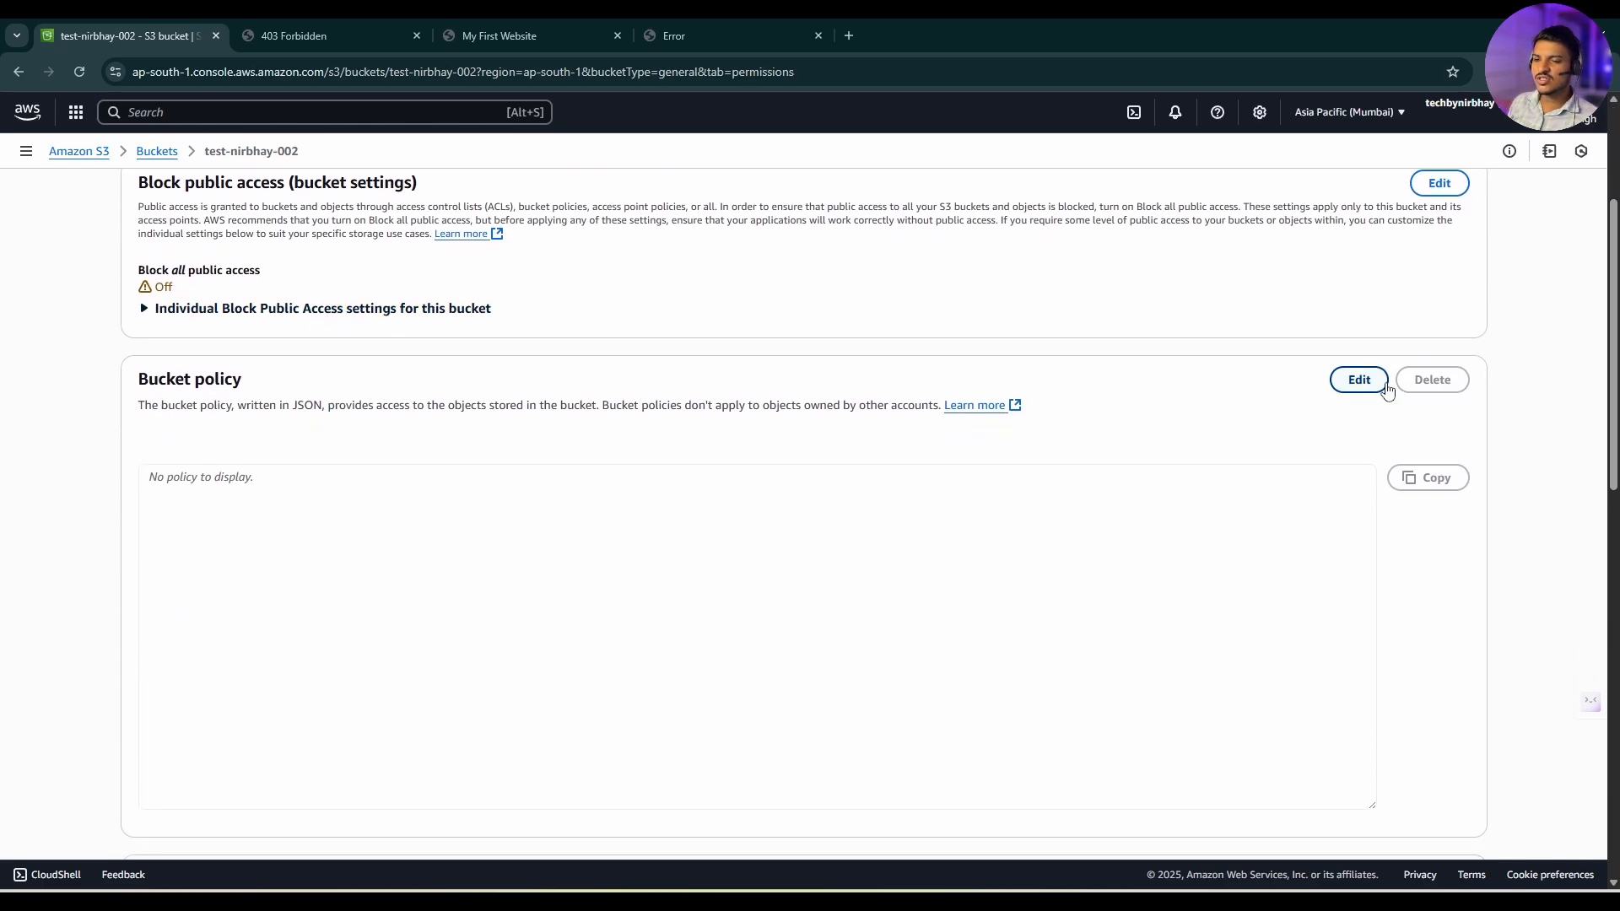
{"action": "left_click", "coordinate": [1358, 380]}
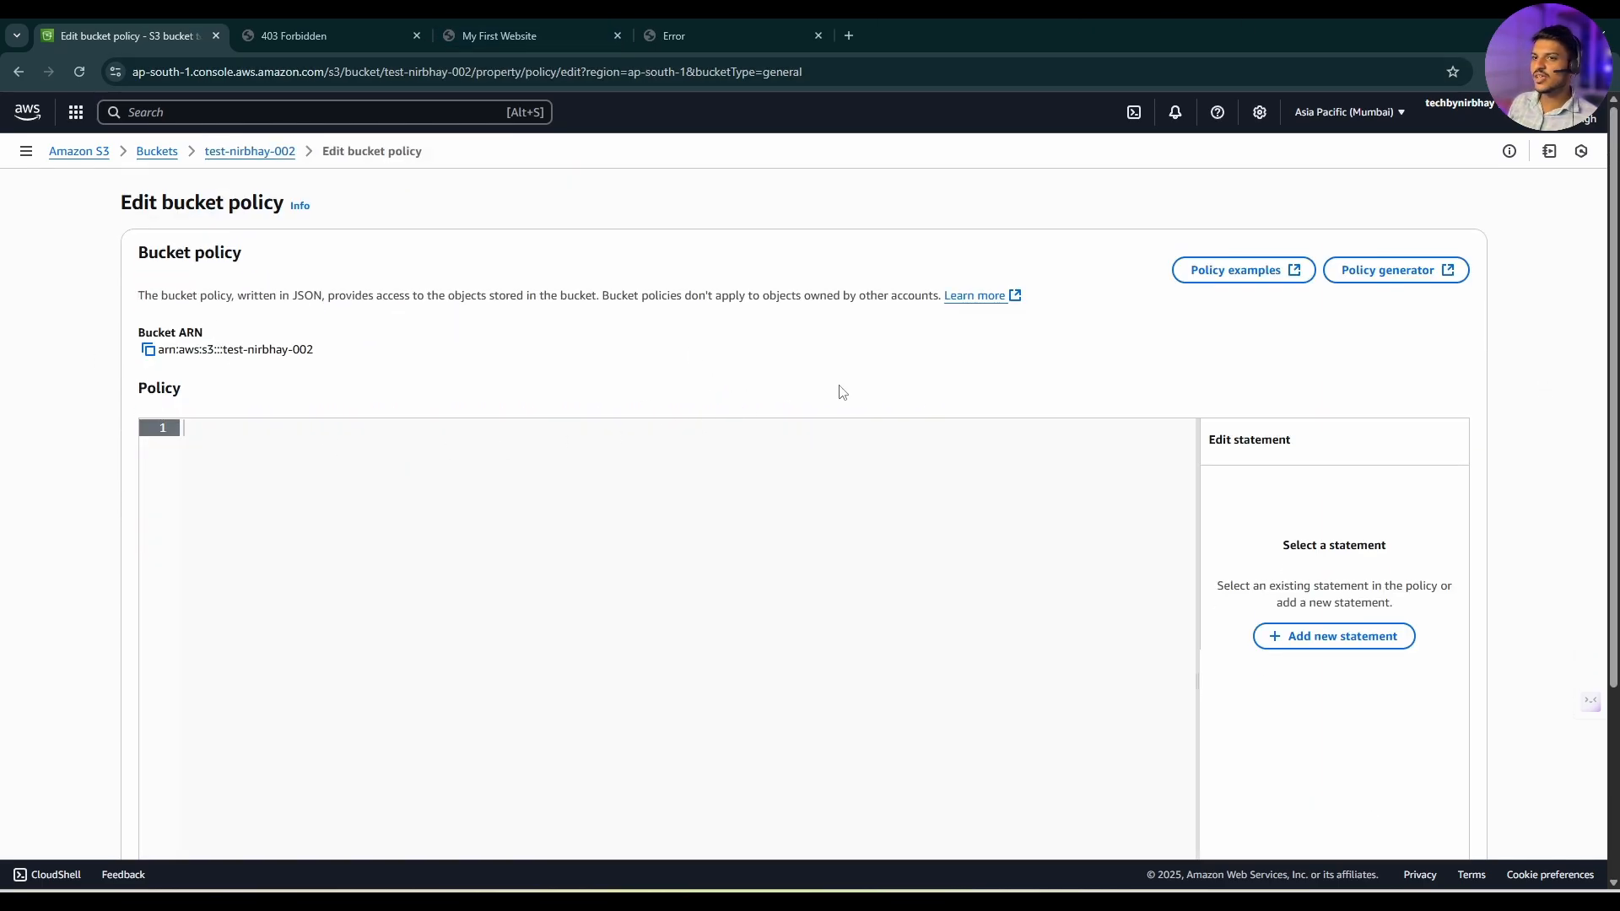
Step: Open the AWS Policy Generator, choose S3 Bucket Policy as the policy type and enter * as the principal
{"action": "left_click", "coordinate": [1349, 269]}
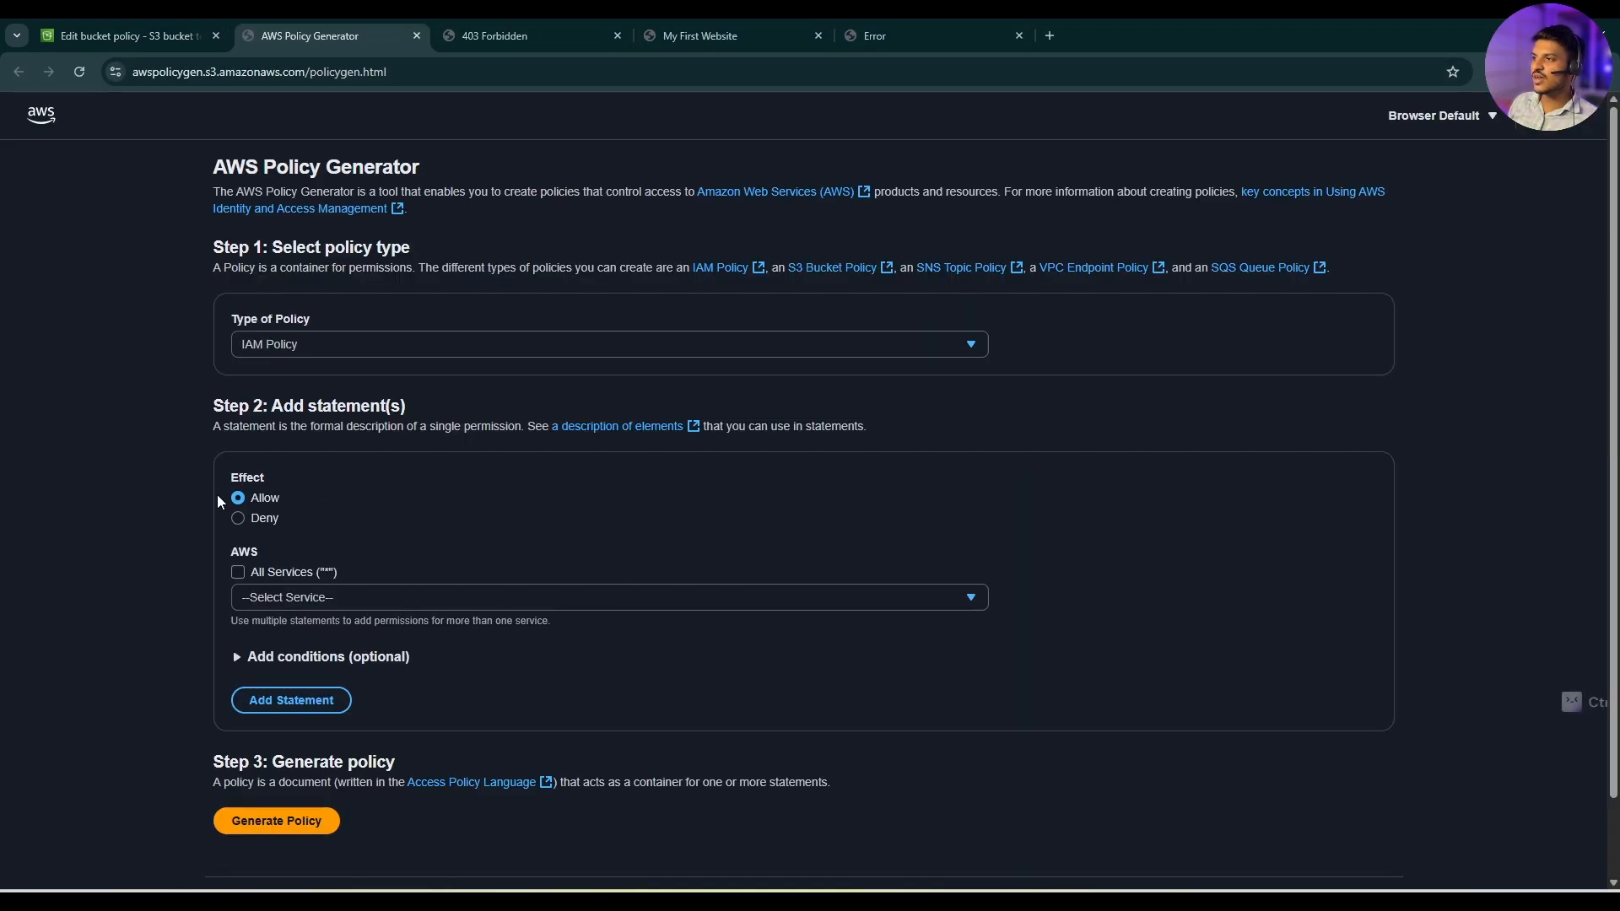
{"action": "left_click", "coordinate": [256, 348]}
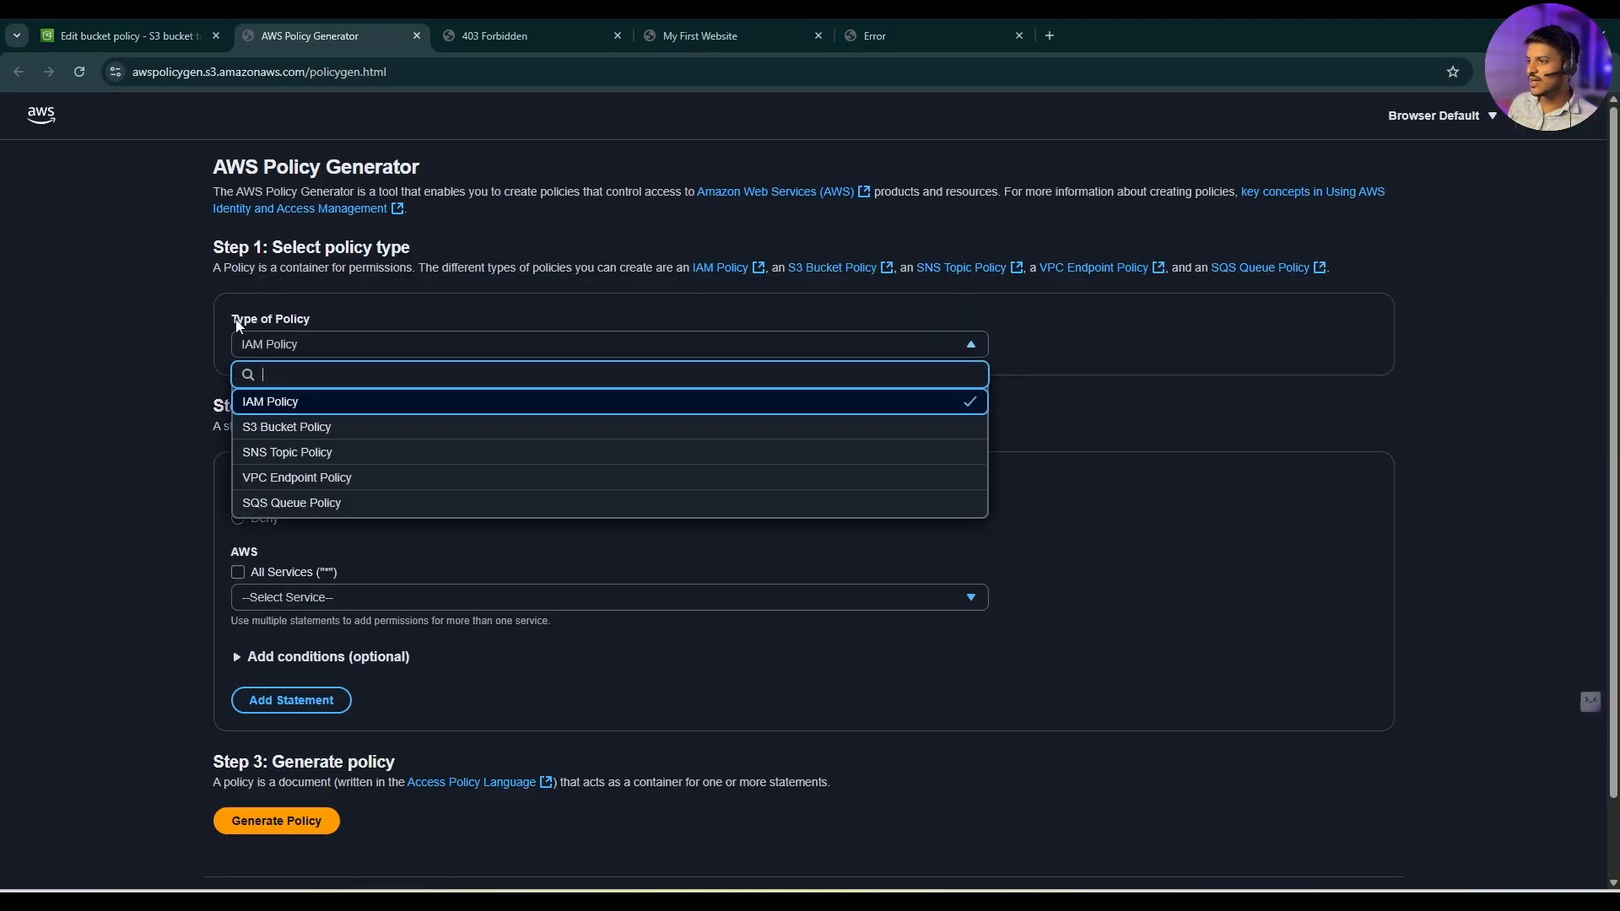
{"action": "left_click", "coordinate": [283, 427]}
{"action": "scroll", "coordinate": [259, 523], "scroll_direction": "down", "scroll_amount": 2}
{"action": "left_click", "coordinate": [291, 413]}
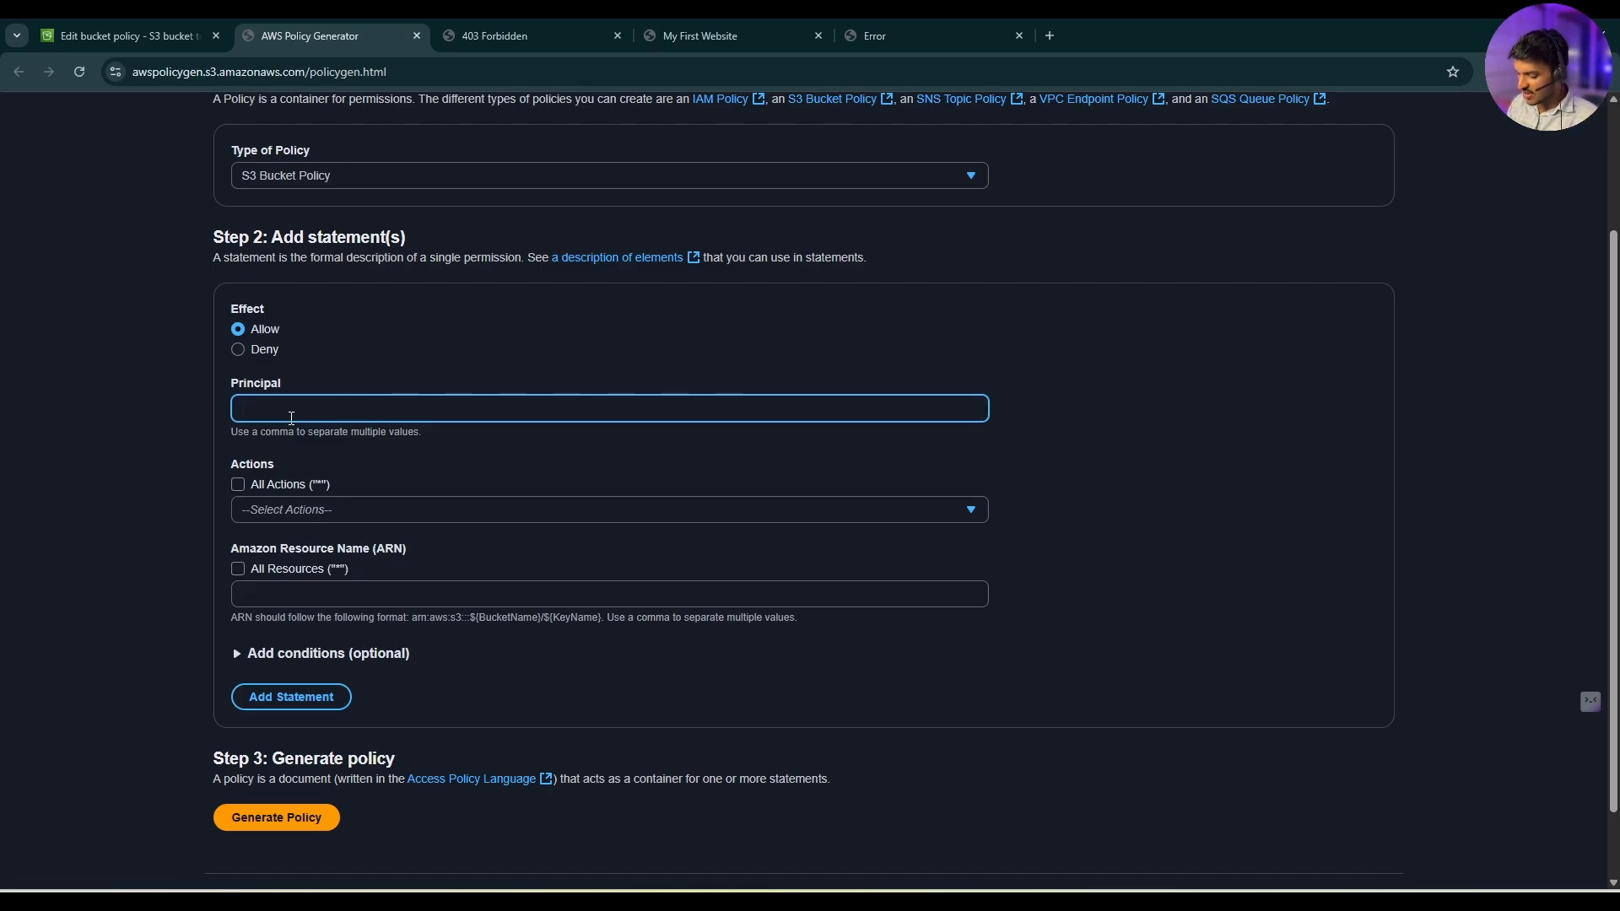
Step: Find the GetObject action and add it to the Allow statement
{"action": "left_click", "coordinate": [327, 499]}
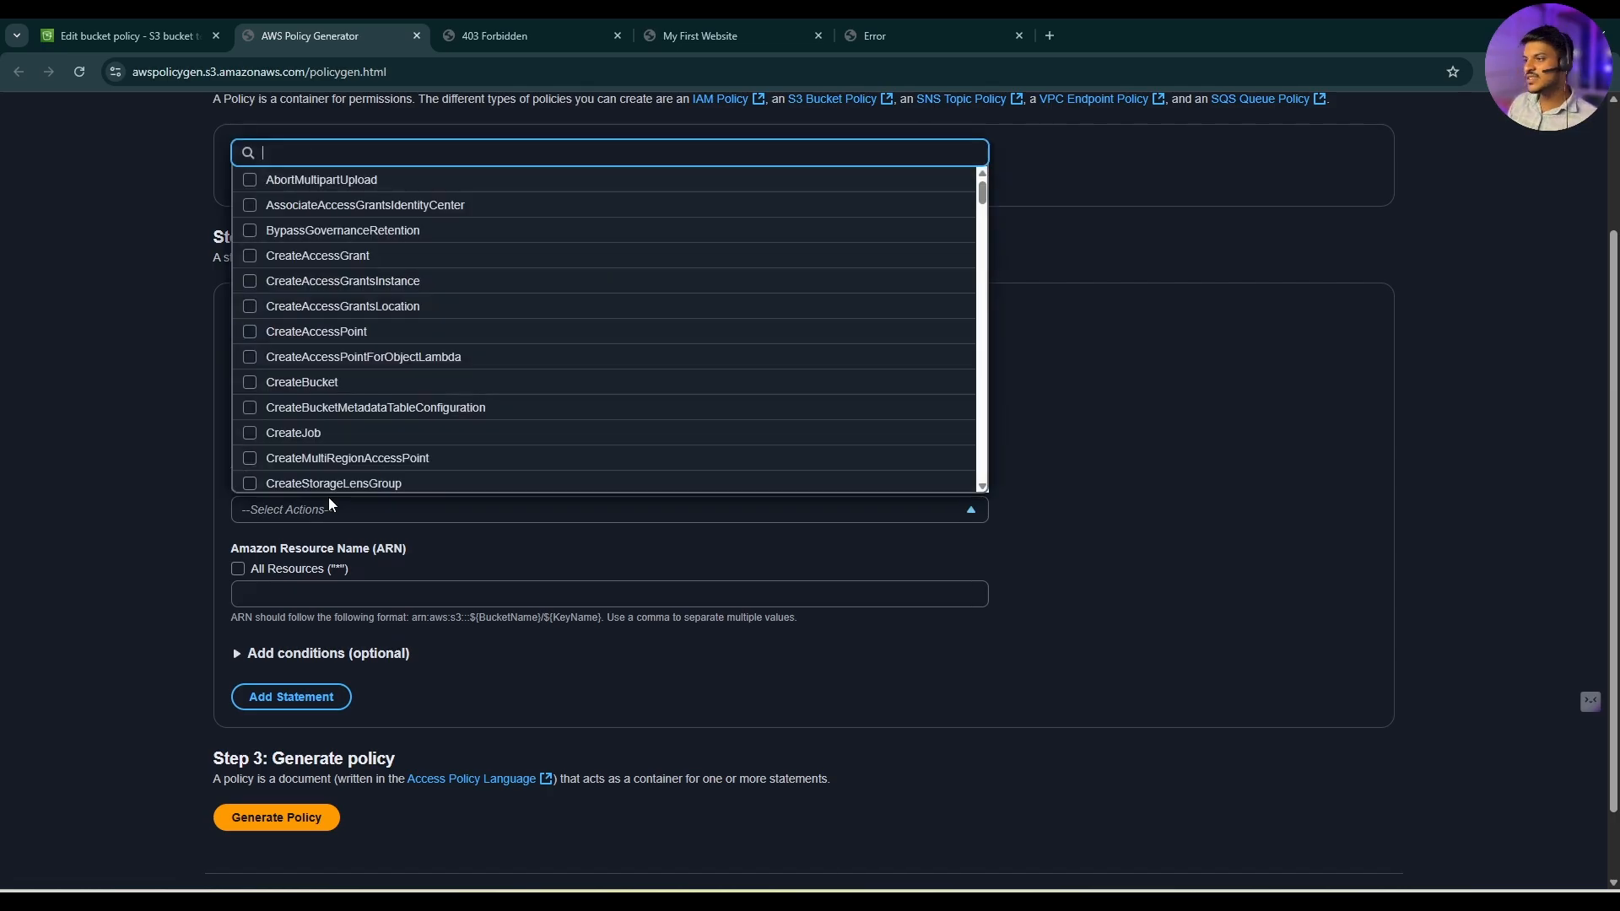
{"action": "left_click", "coordinate": [111, 20]}
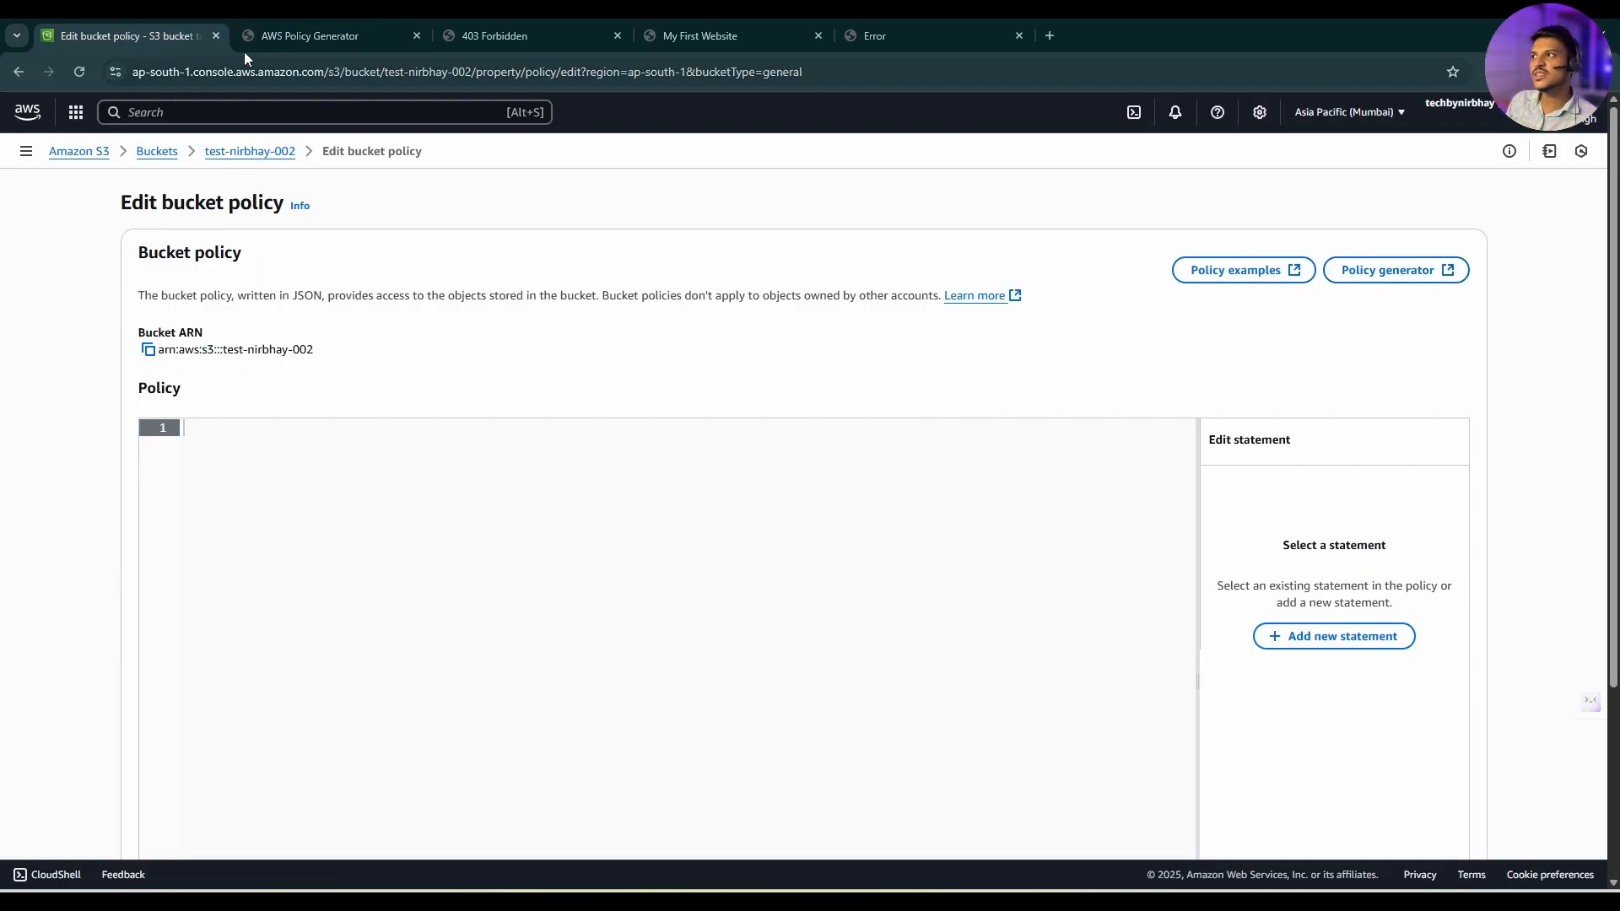
{"action": "left_click", "coordinate": [290, 18]}
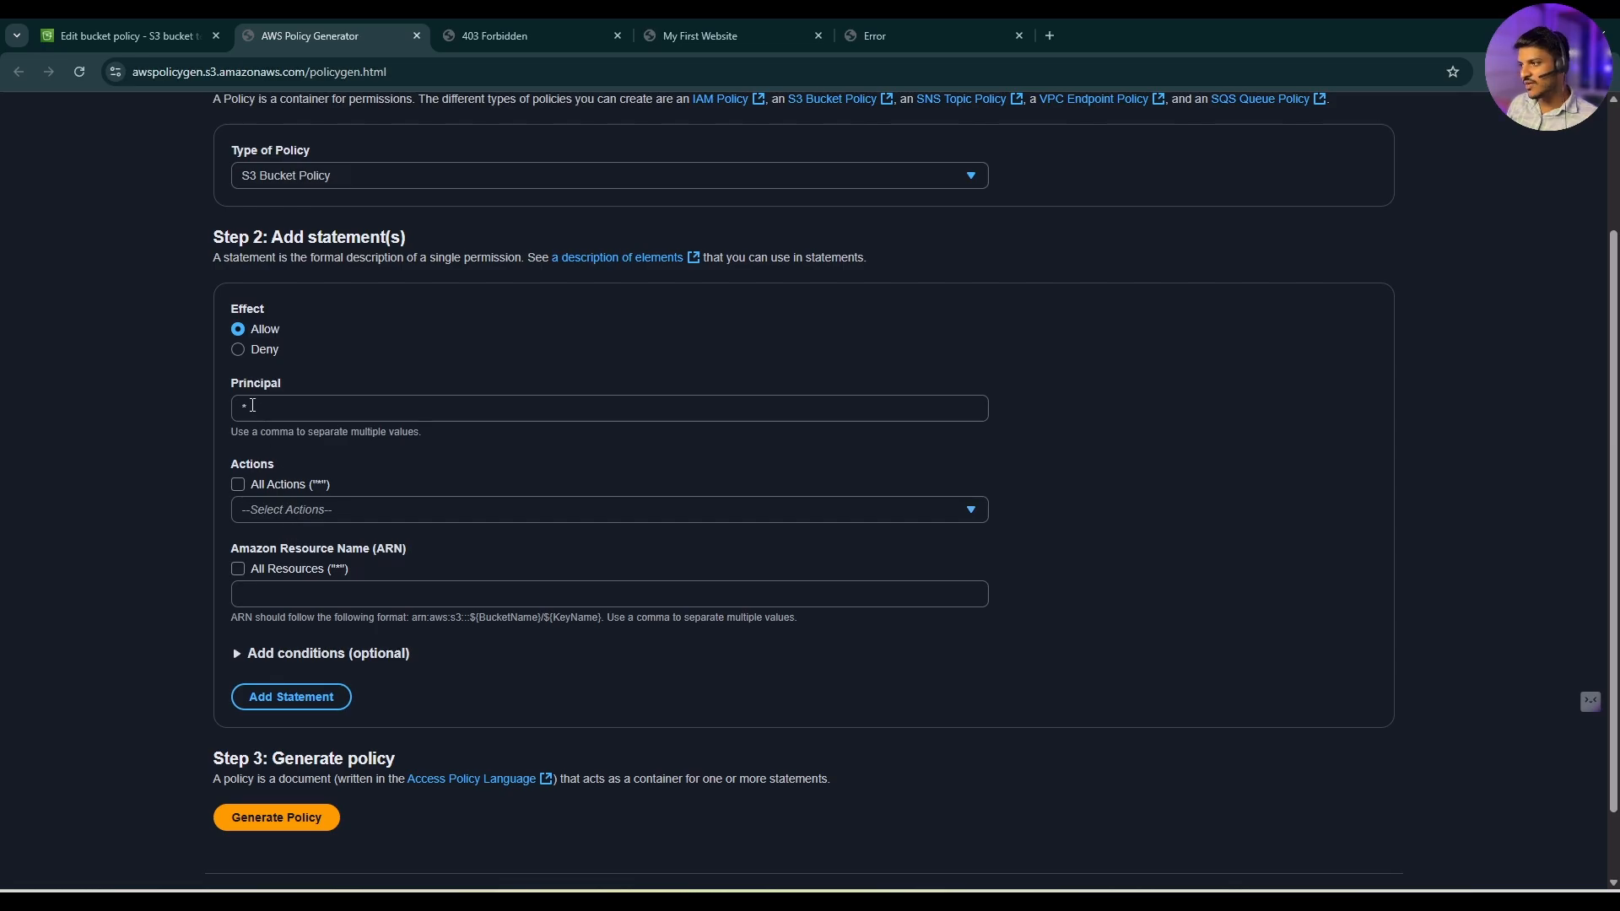
{"action": "left_click", "coordinate": [291, 504]}
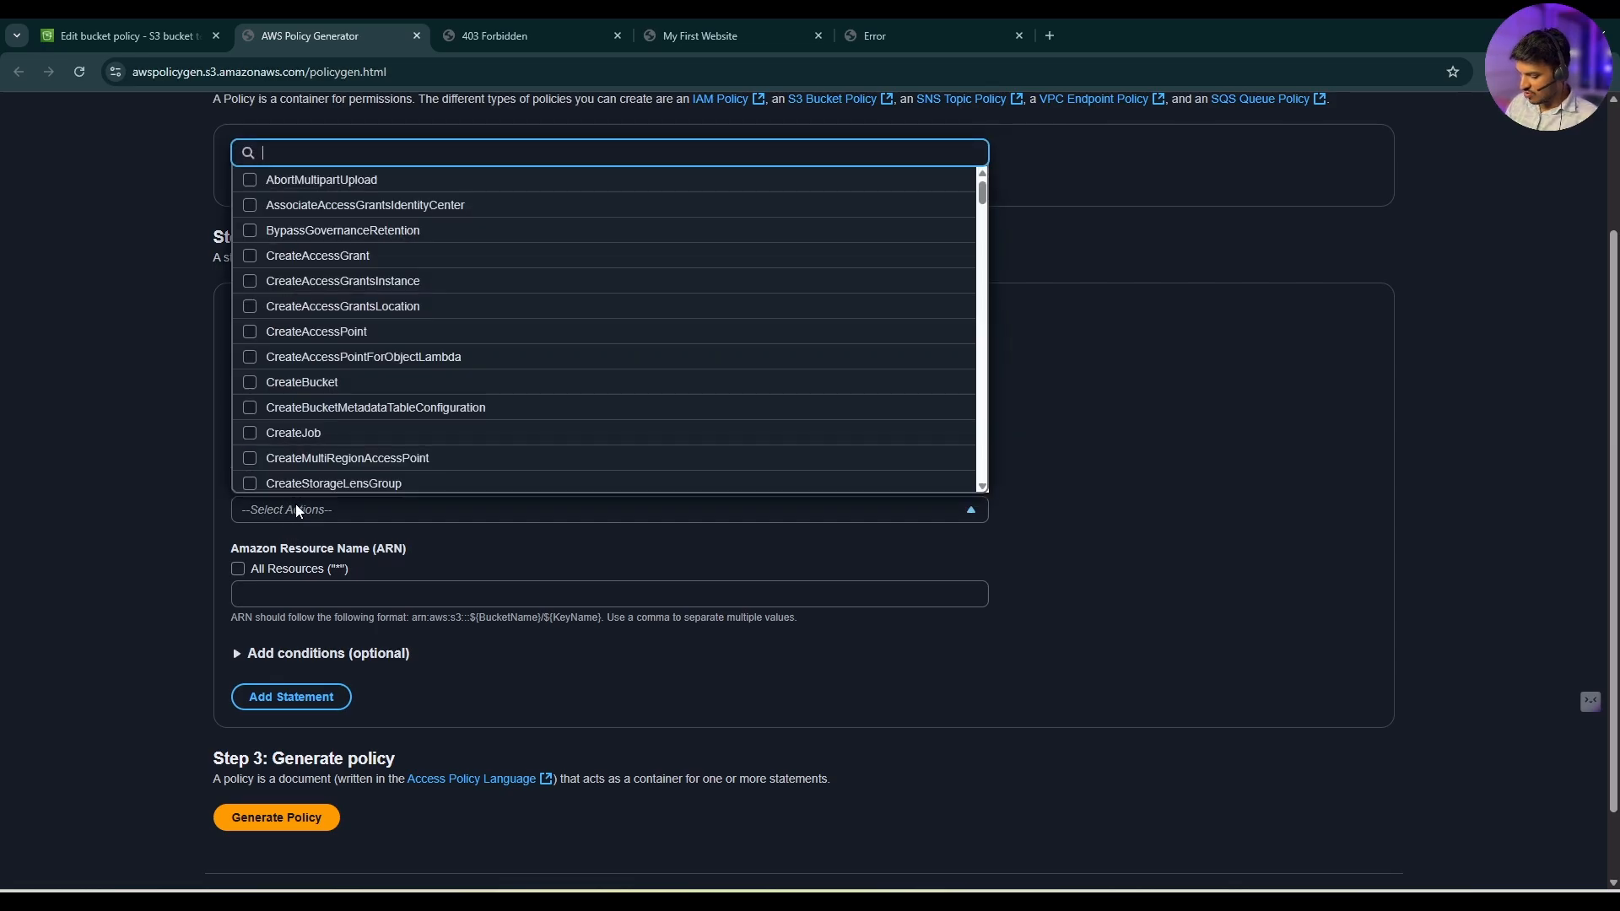
{"action": "type", "text": "getobject"}
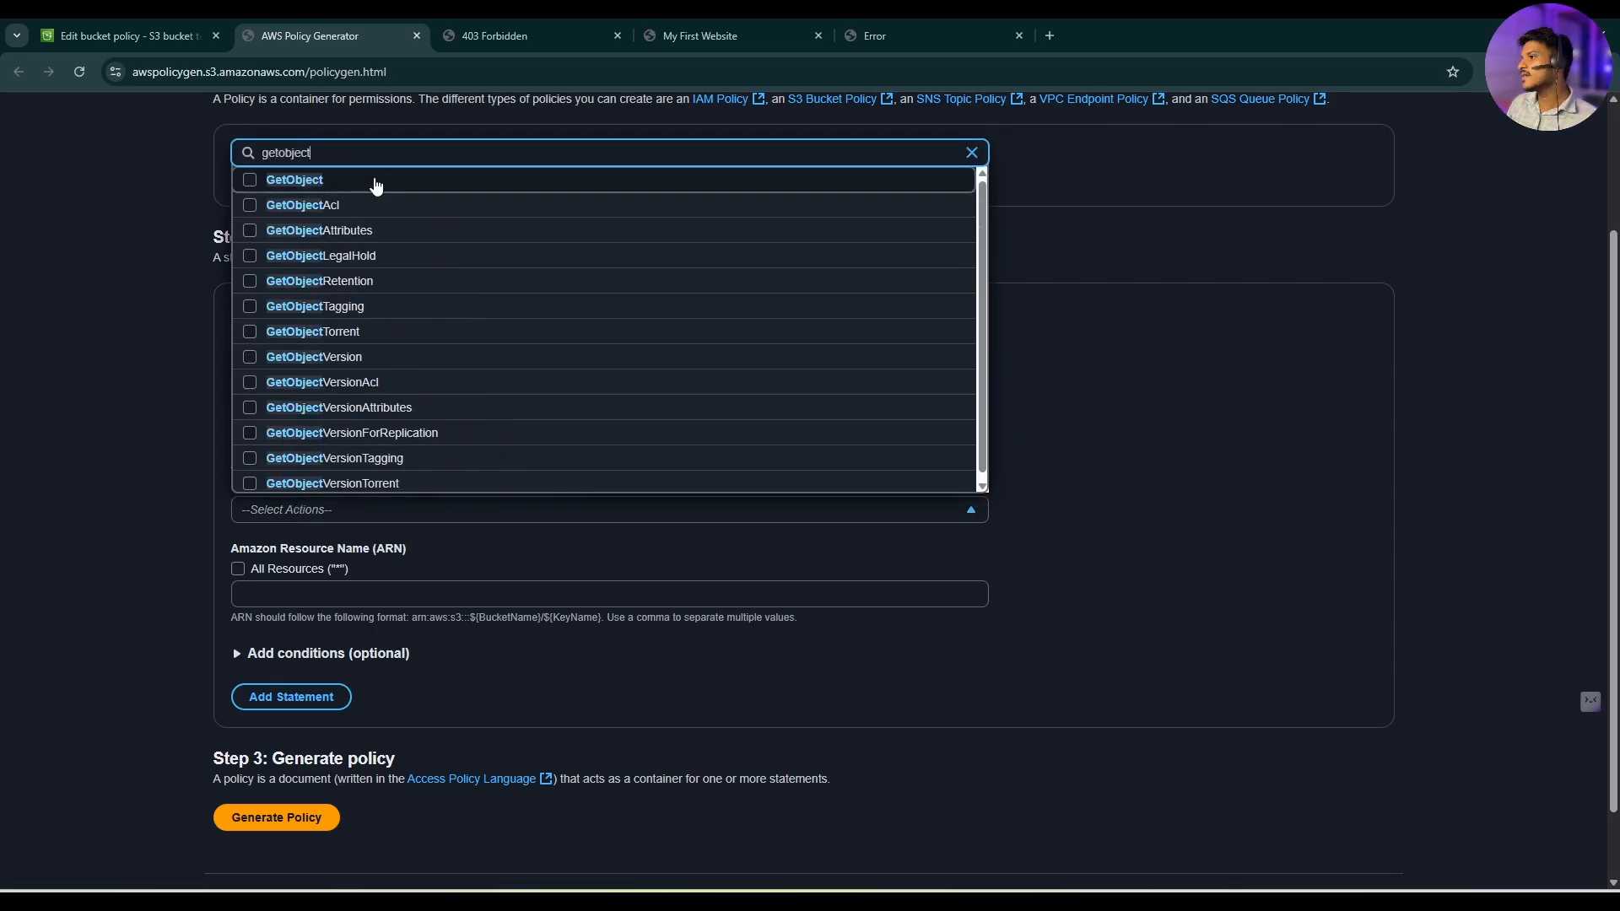
{"action": "left_click", "coordinate": [399, 181]}
{"action": "left_click", "coordinate": [503, 584]}
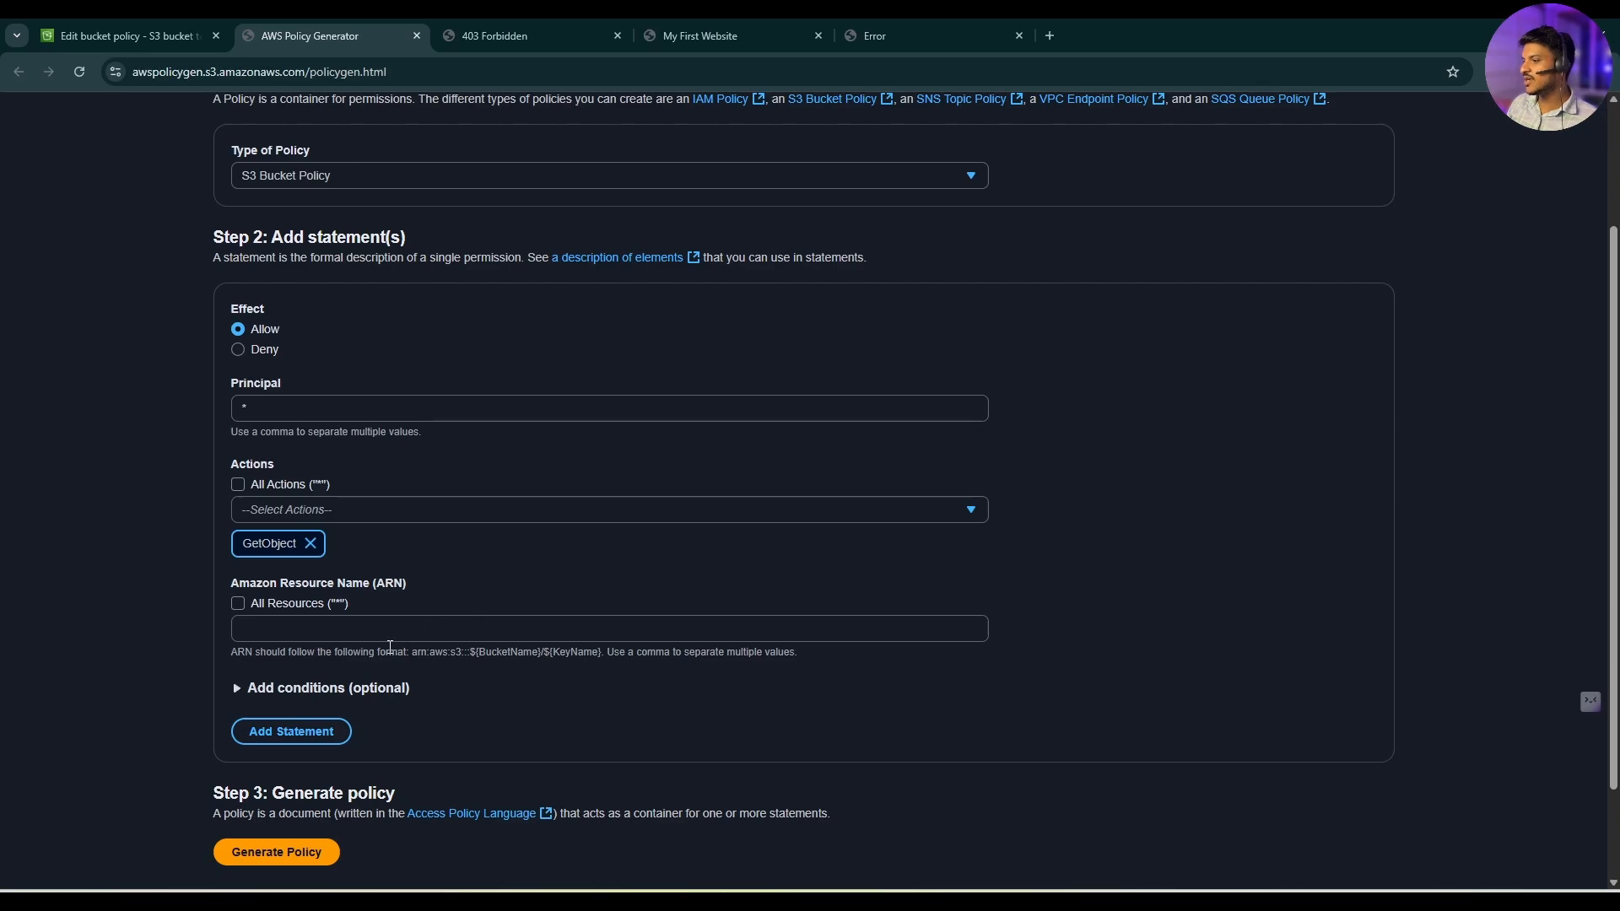
Step: Enter * as the resource ARN and open the properties of test-nirbhay-002 in a separate tab to locate the bucket's ARN
{"action": "left_click", "coordinate": [233, 630]}
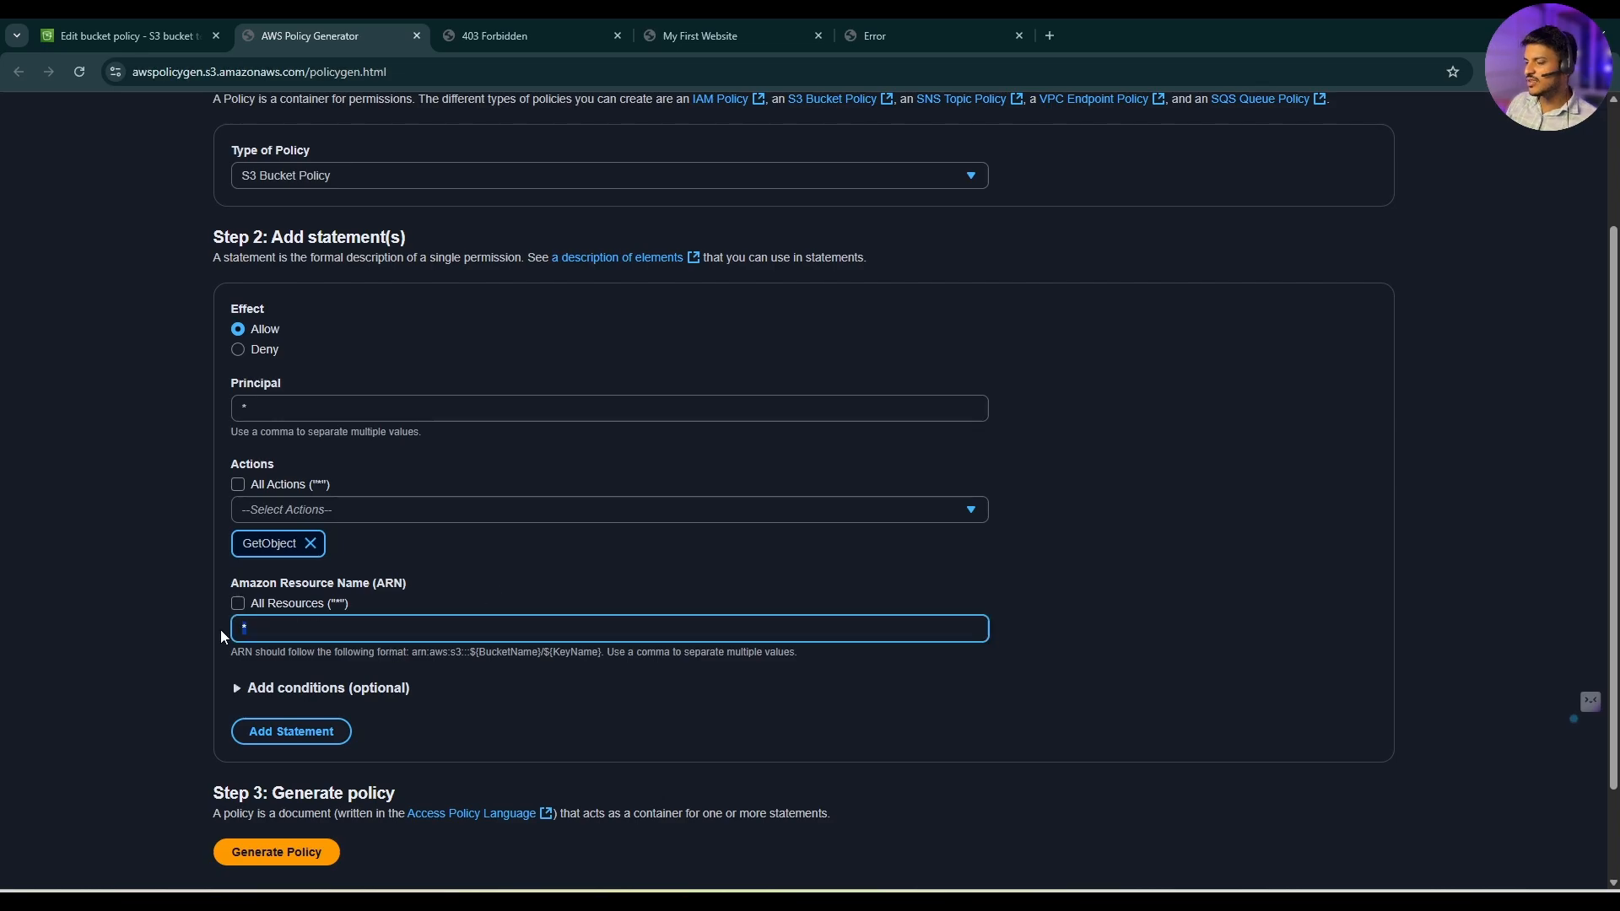
{"action": "left_click", "coordinate": [142, 22]}
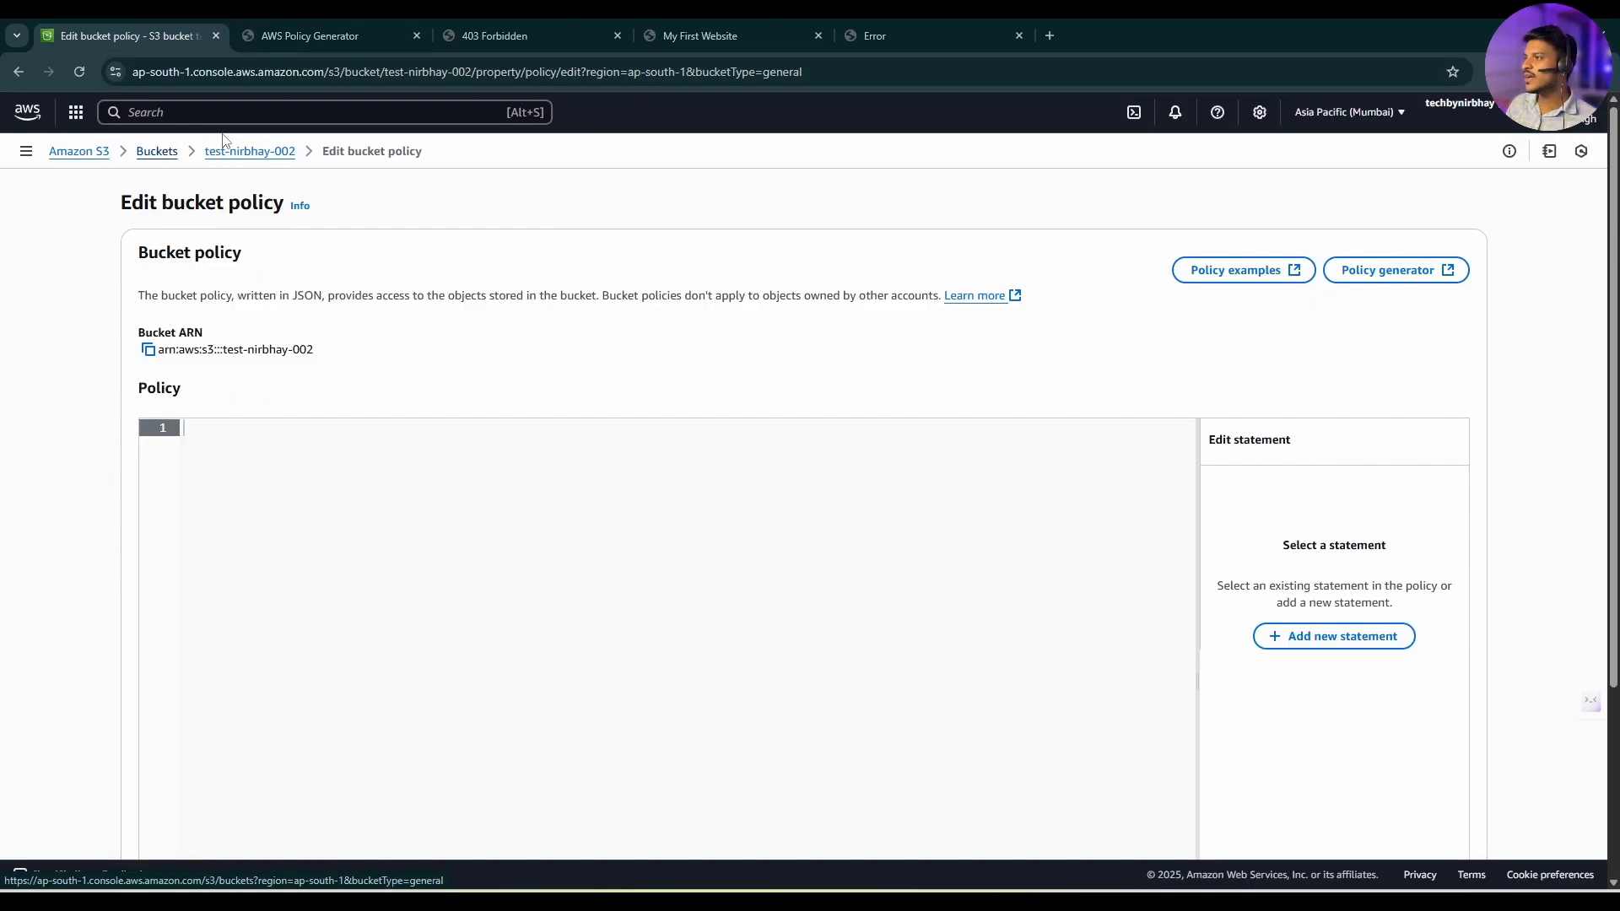
{"action": "right_click", "coordinate": [272, 154]}
{"action": "left_click", "coordinate": [288, 163]}
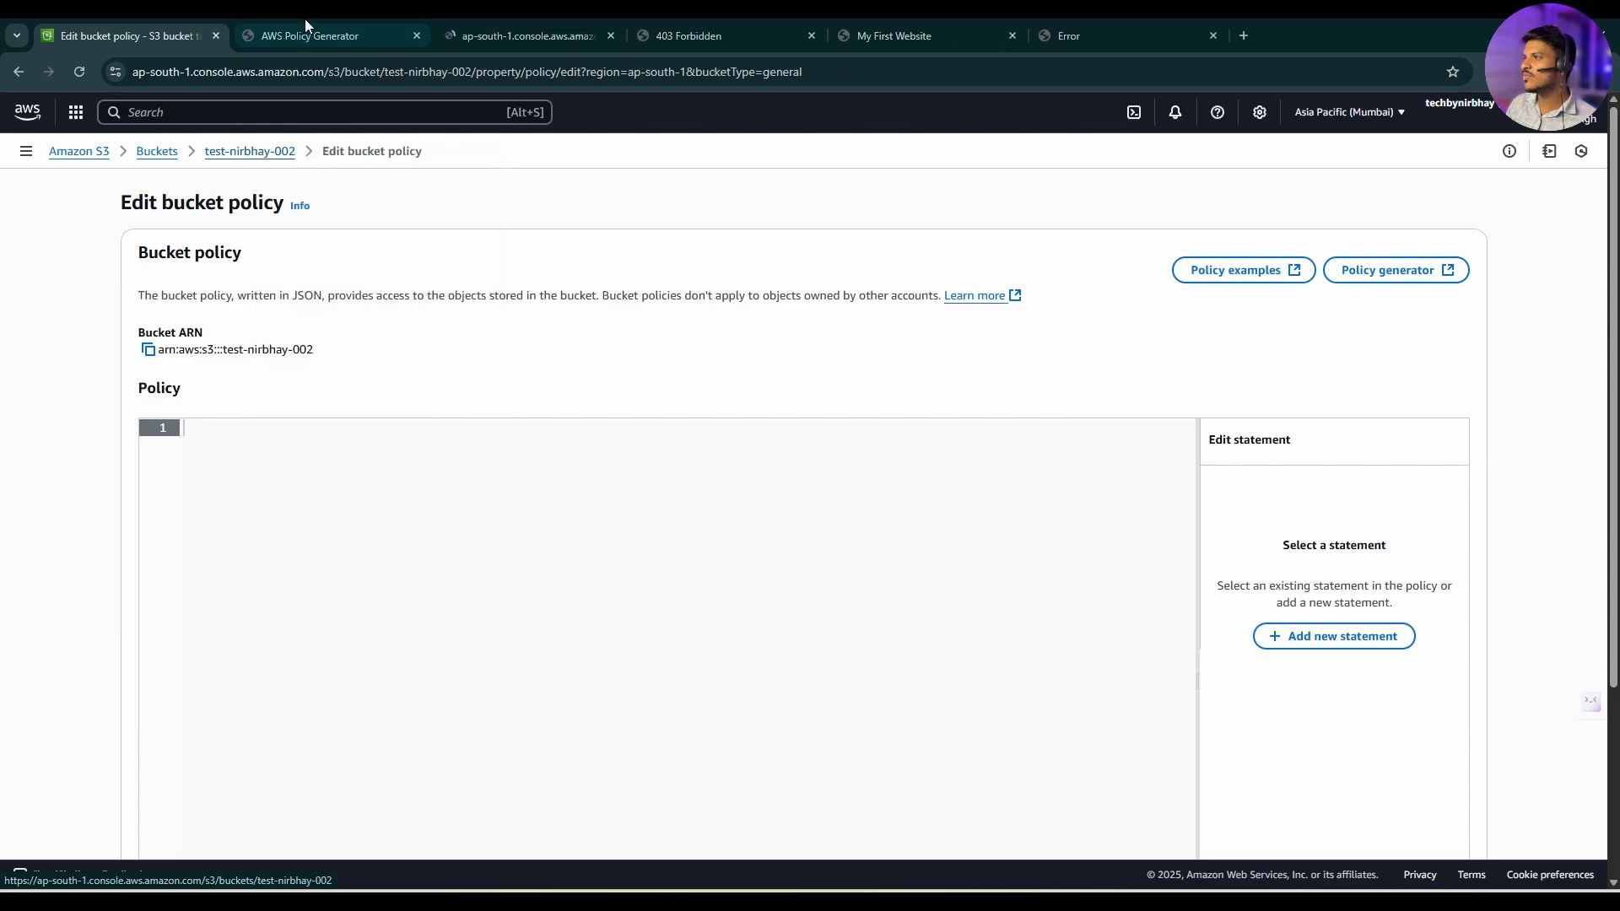
{"action": "left_click", "coordinate": [473, 27]}
{"action": "left_click", "coordinate": [406, 266]}
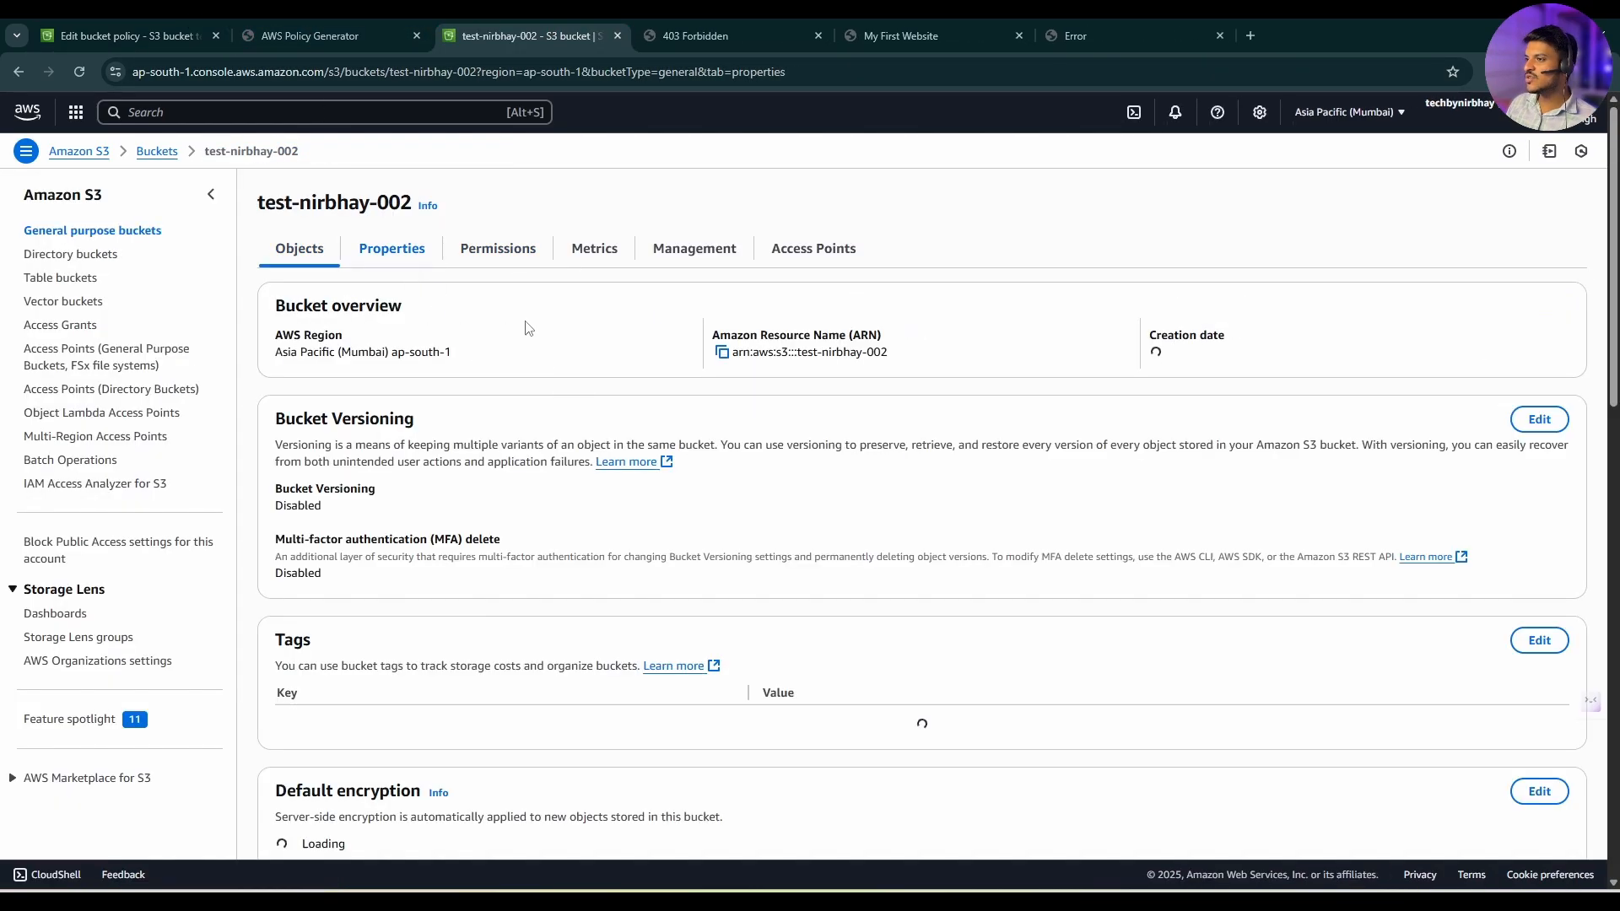
{"action": "left_click", "coordinate": [723, 353]}
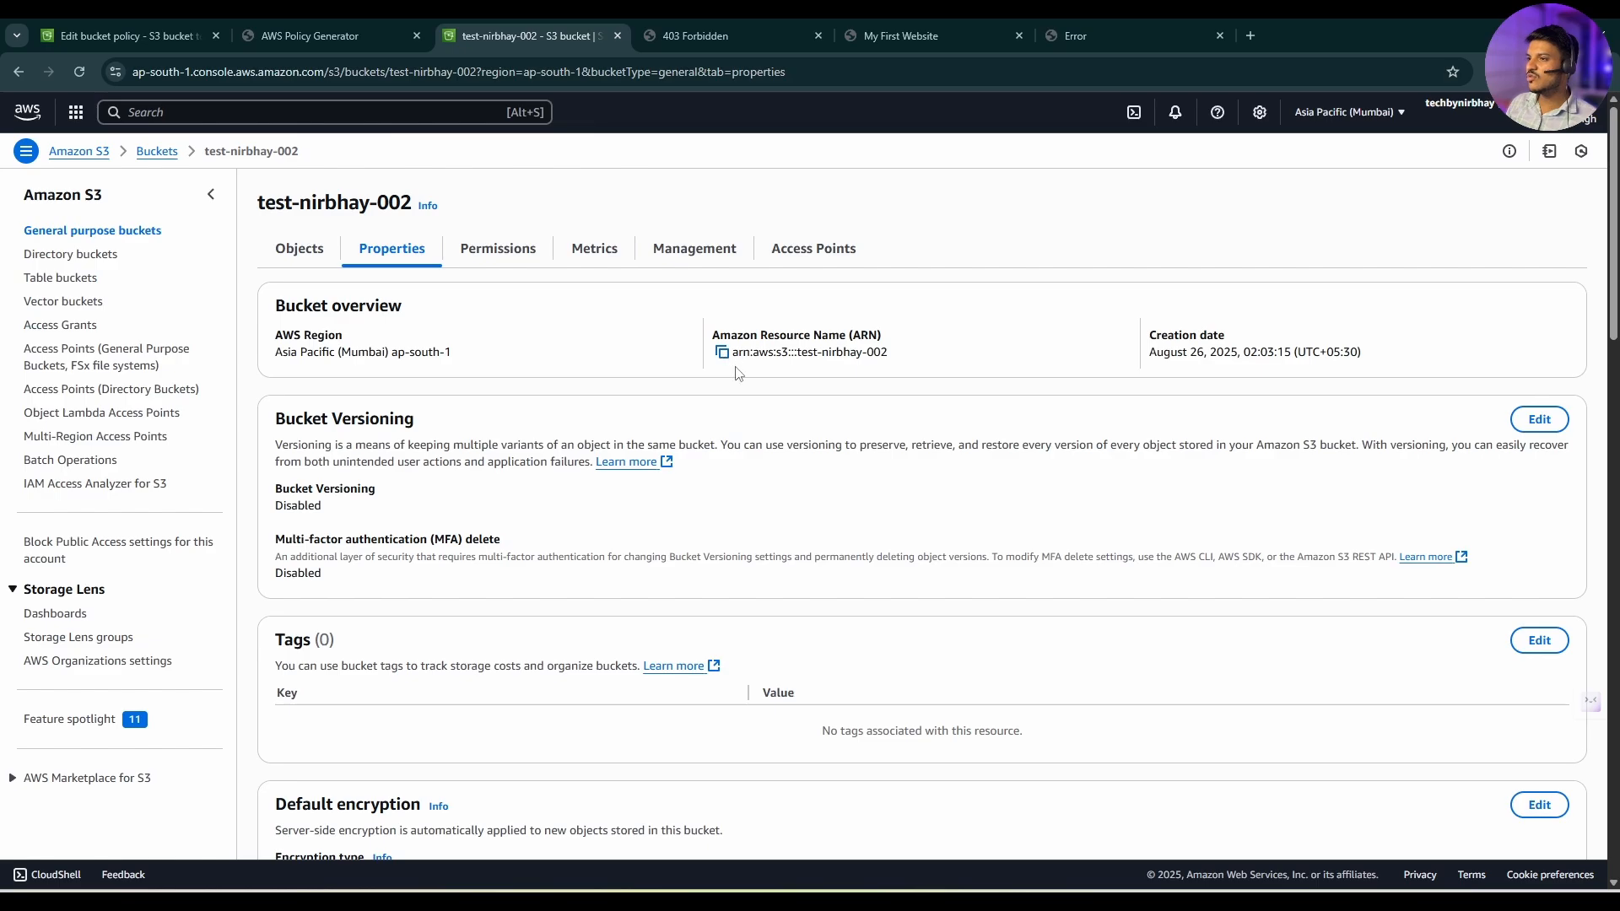
Step: Add the Allow statement in the AWS Policy Generator, then generate and copy the policy JSON
{"action": "left_click", "coordinate": [311, 35]}
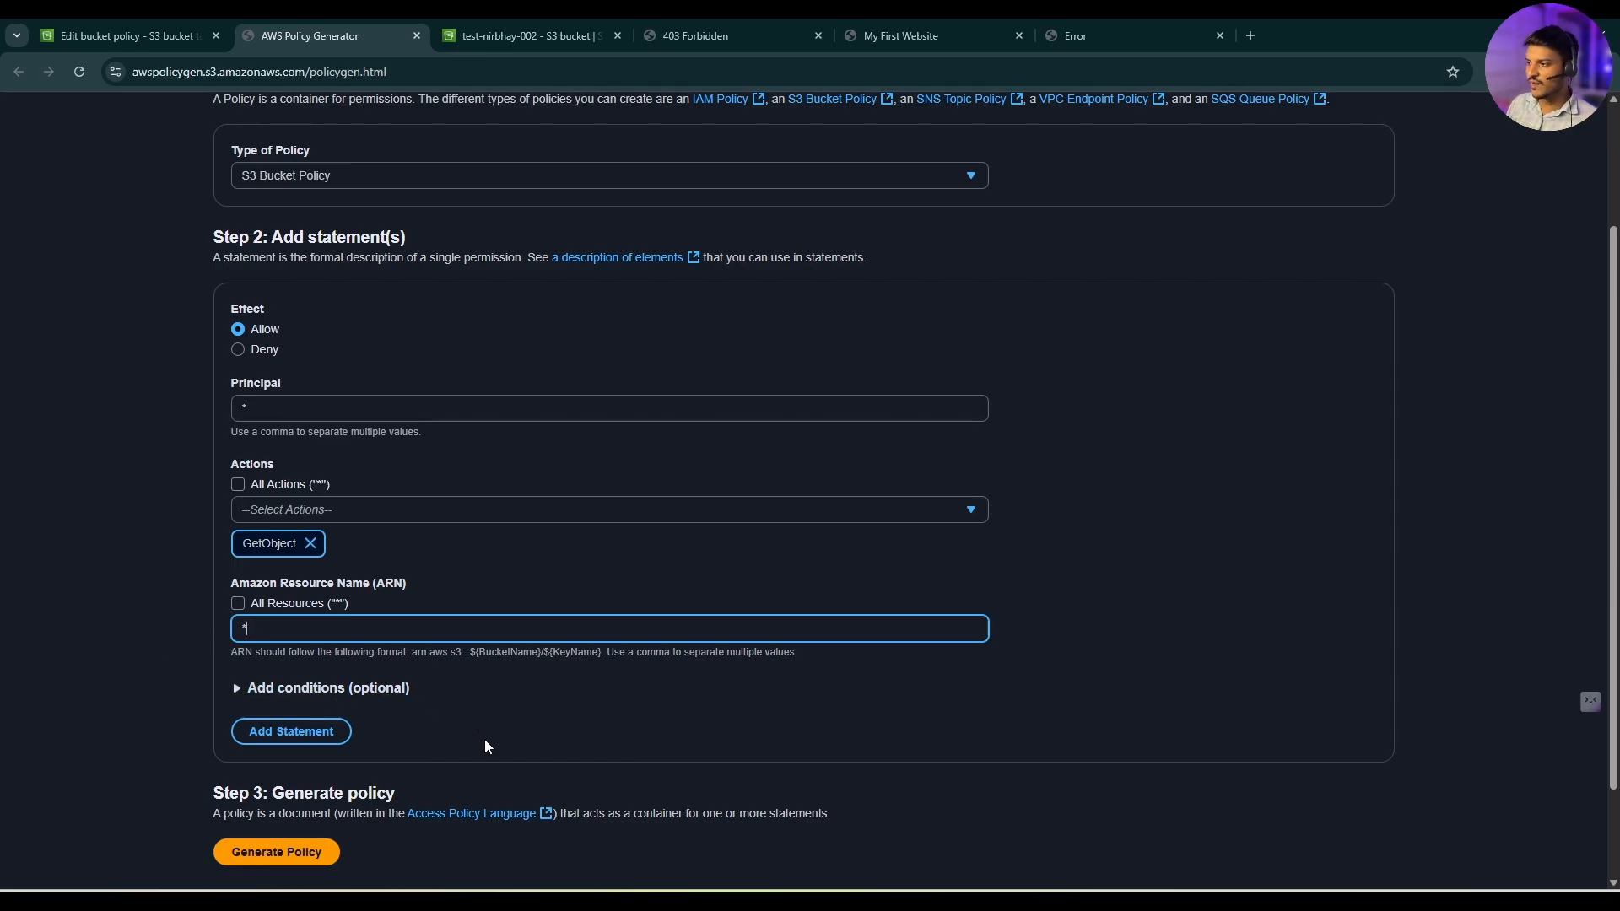
{"action": "left_click", "coordinate": [288, 732]}
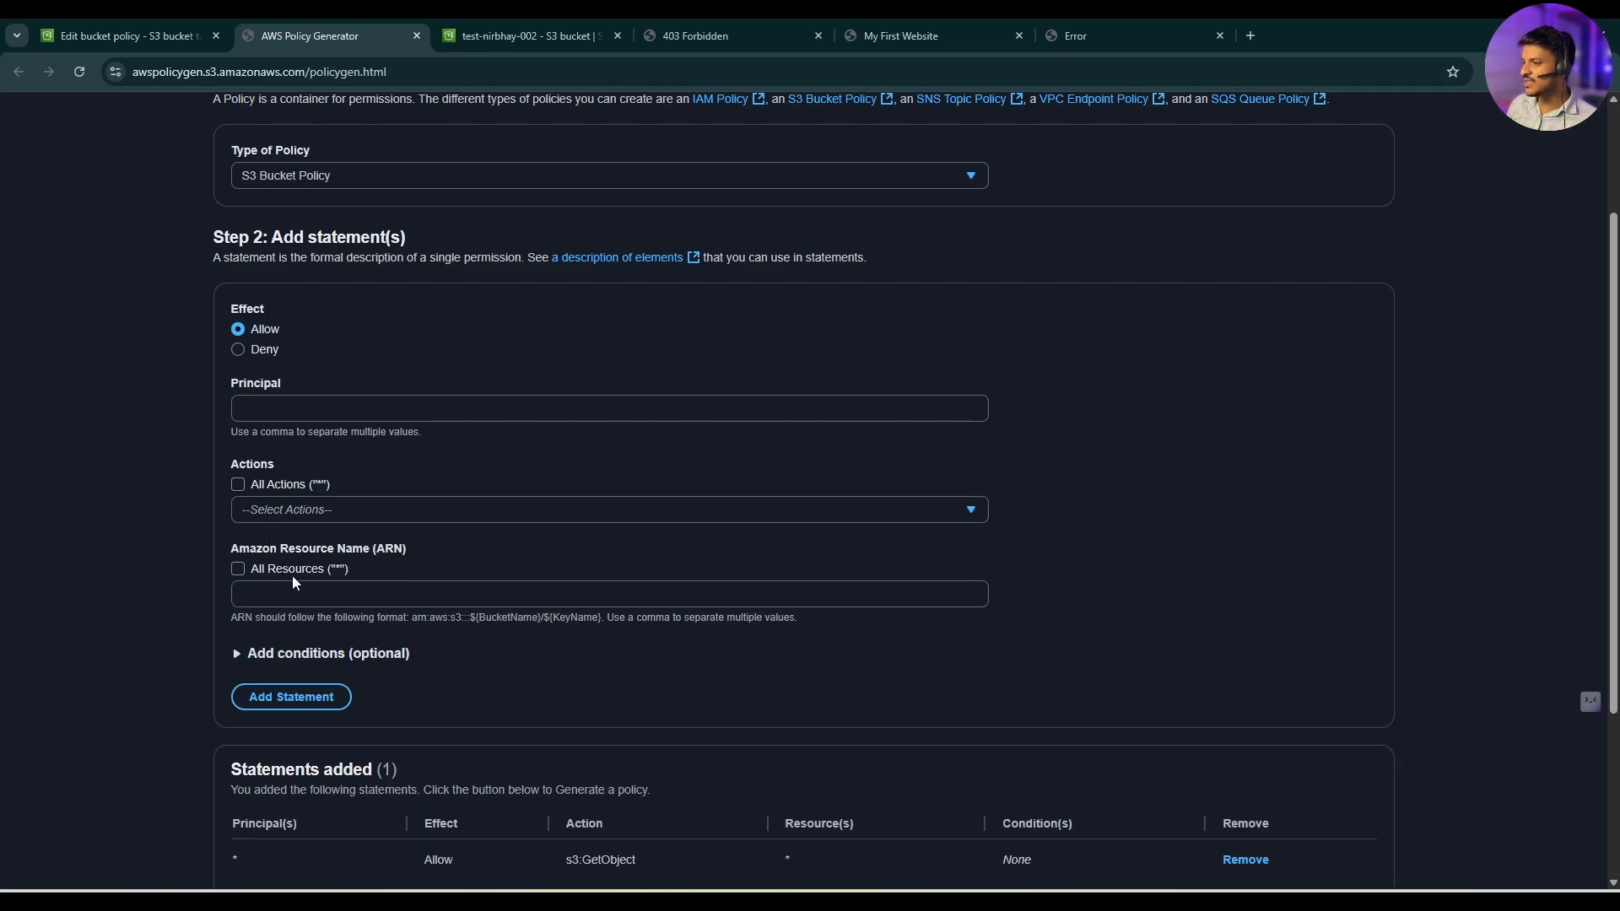
{"action": "scroll", "coordinate": [296, 582], "scroll_direction": "down", "scroll_amount": 3}
{"action": "left_click", "coordinate": [267, 717]}
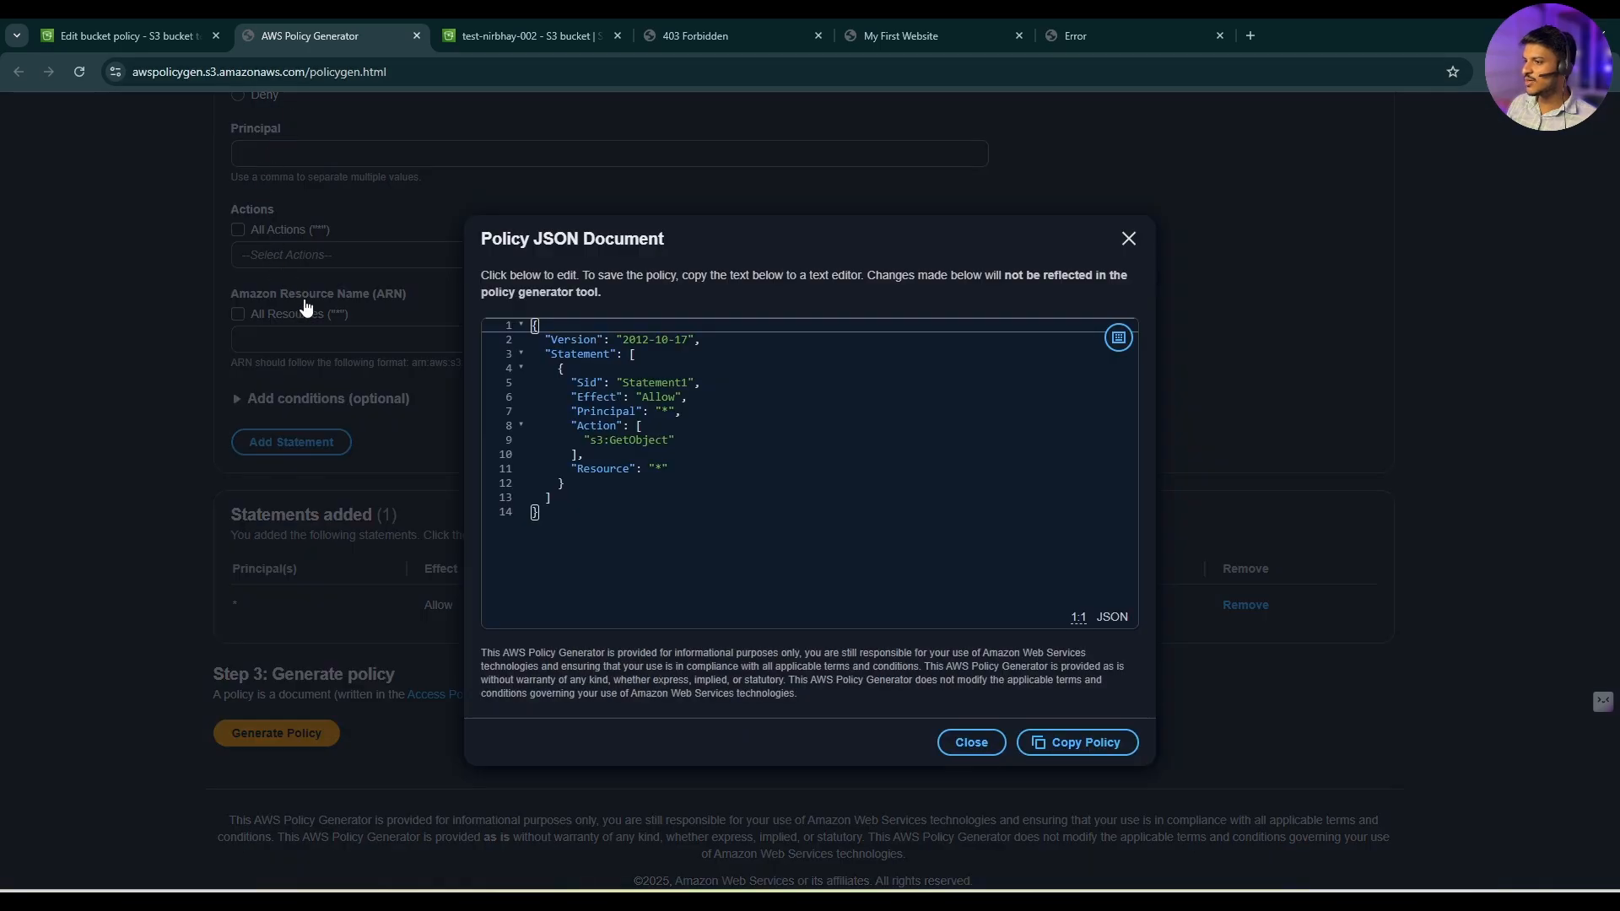
{"action": "left_click", "coordinate": [1070, 742]}
Step: Paste the generated JSON into the bucket policy of test-nirbhay-002 and check its Resource value
{"action": "left_click", "coordinate": [149, 34]}
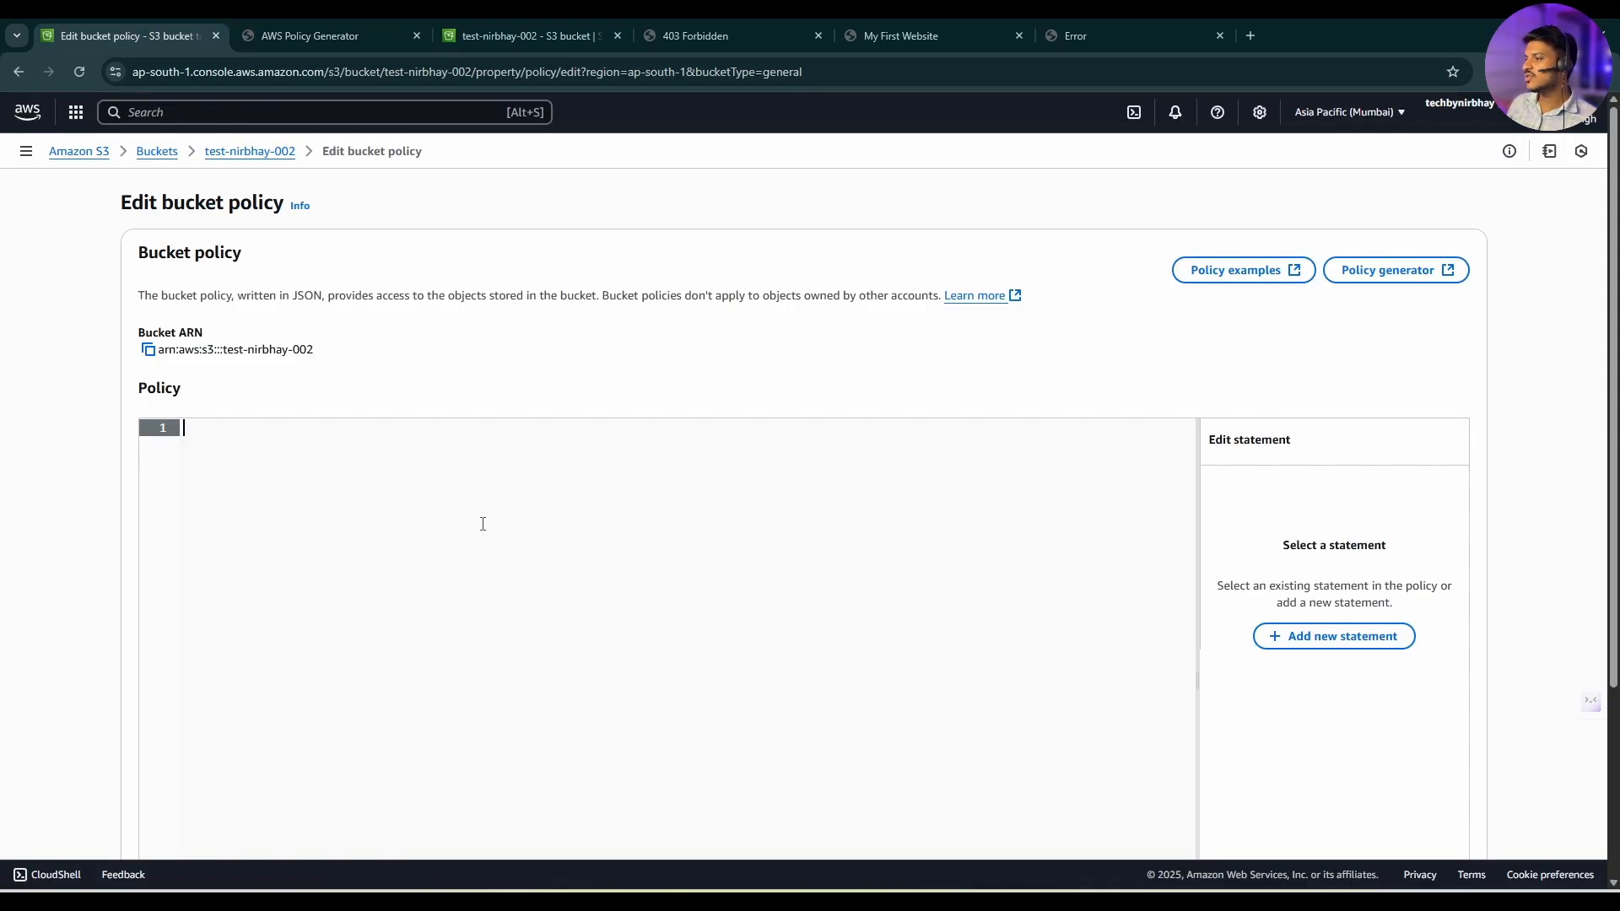
{"action": "key", "text": "ctrl+v"}
{"action": "left_click", "coordinate": [294, 596]}
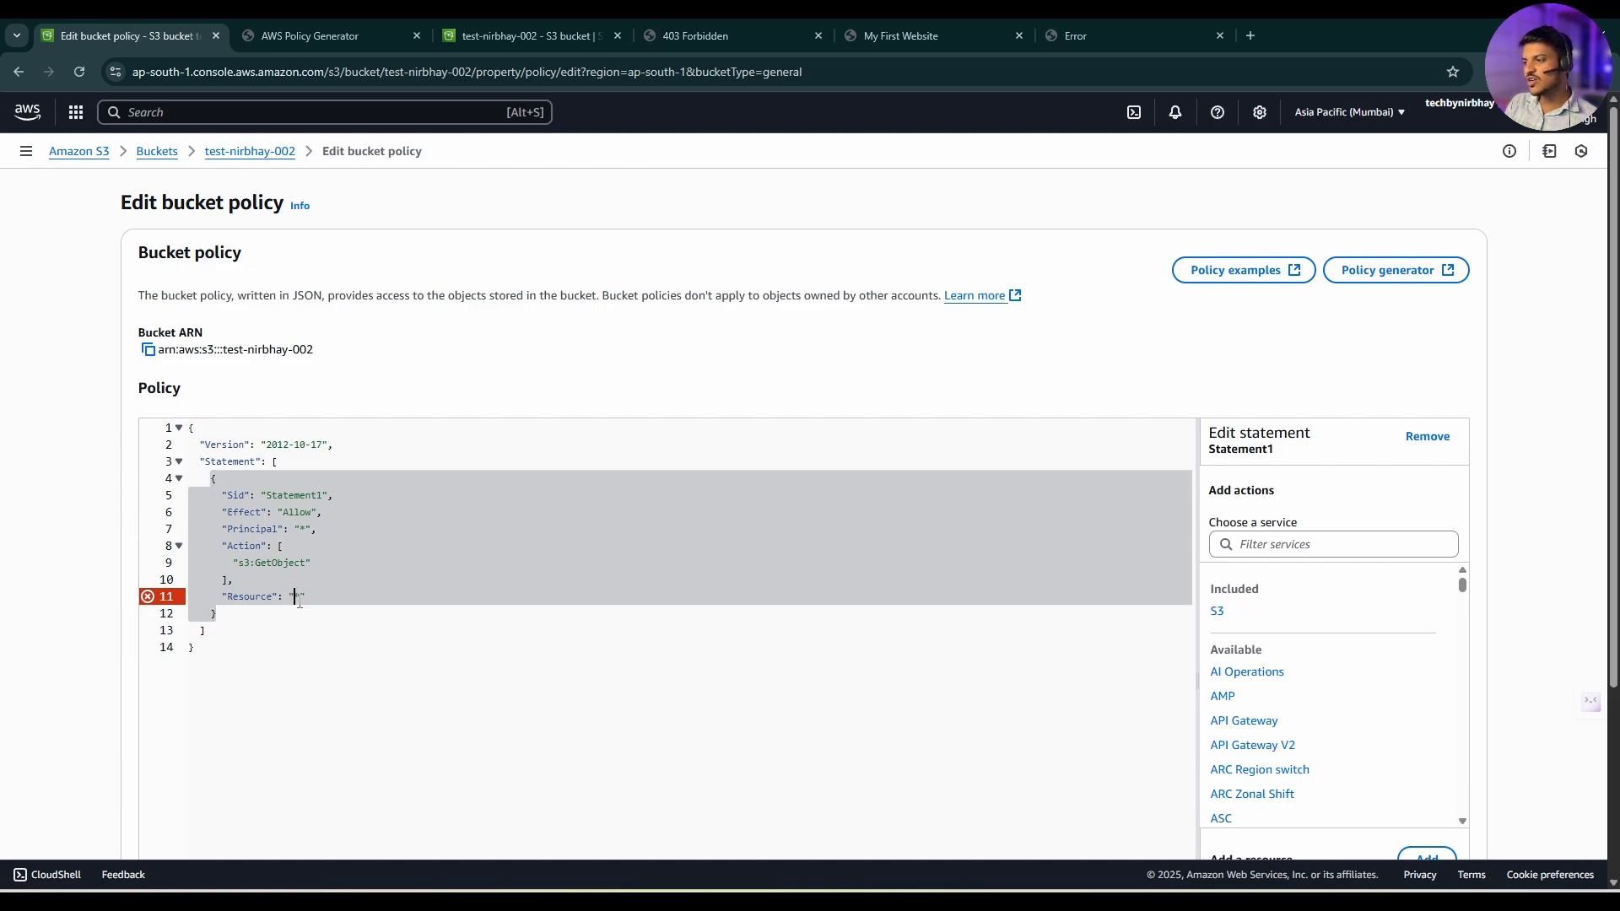
{"action": "left_click_drag", "start_coordinate": [299, 597], "coordinate": [290, 598]}
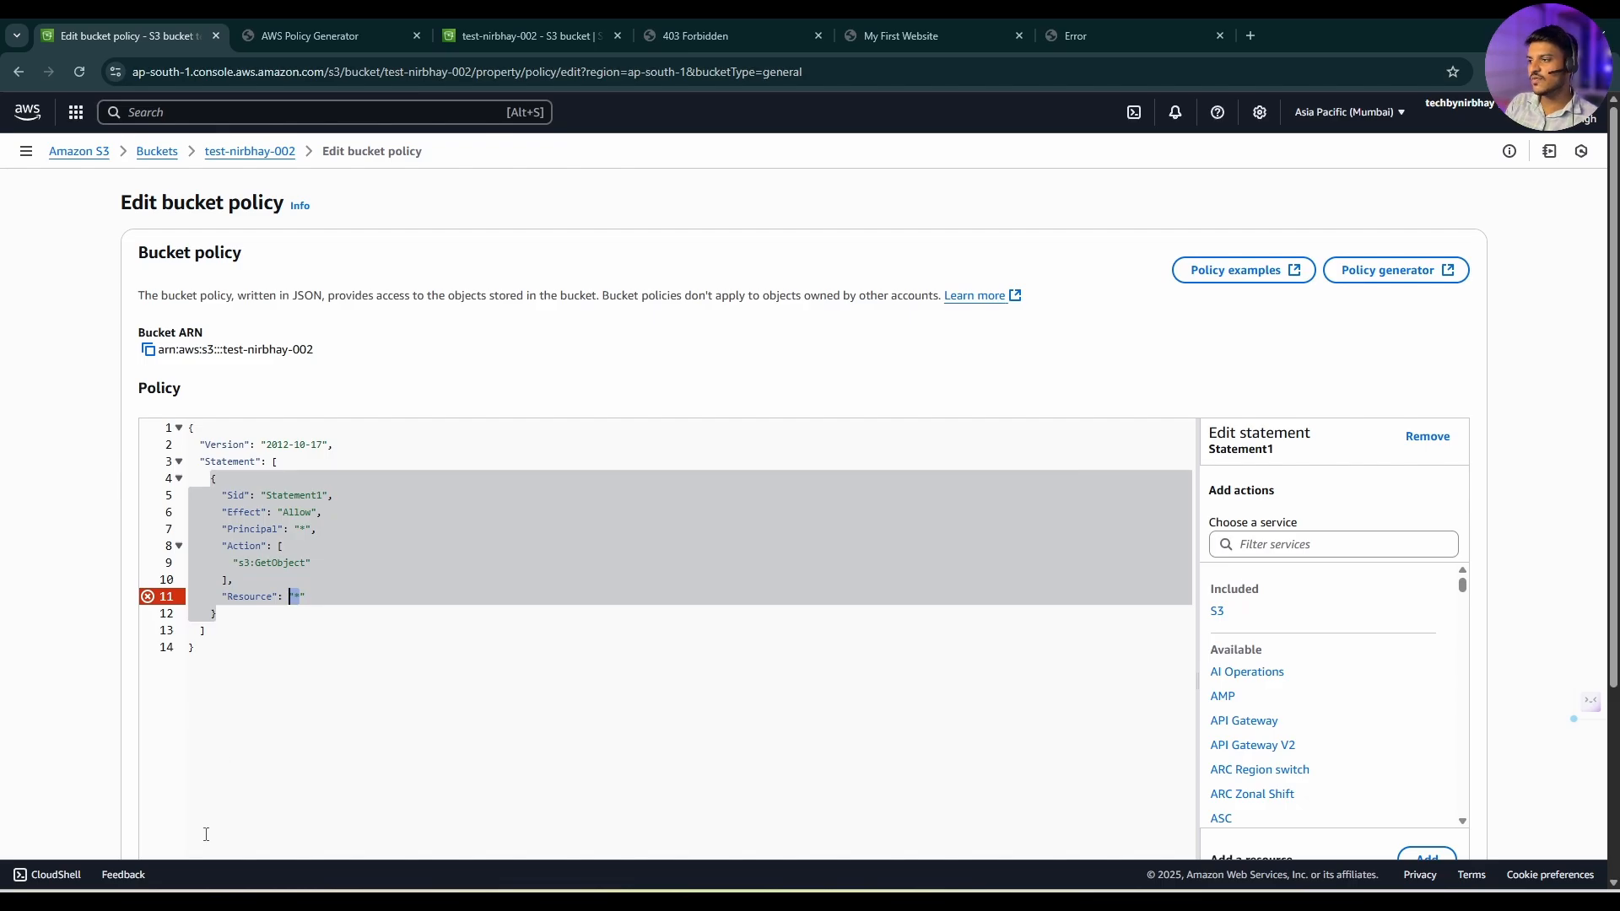
{"action": "left_click", "coordinate": [405, 701]}
Step: Copy the bucket ARN from the properties and set the policy's Resource to arn:aws:s3:::test-nirbhay-002/*
{"action": "left_click", "coordinate": [503, 25]}
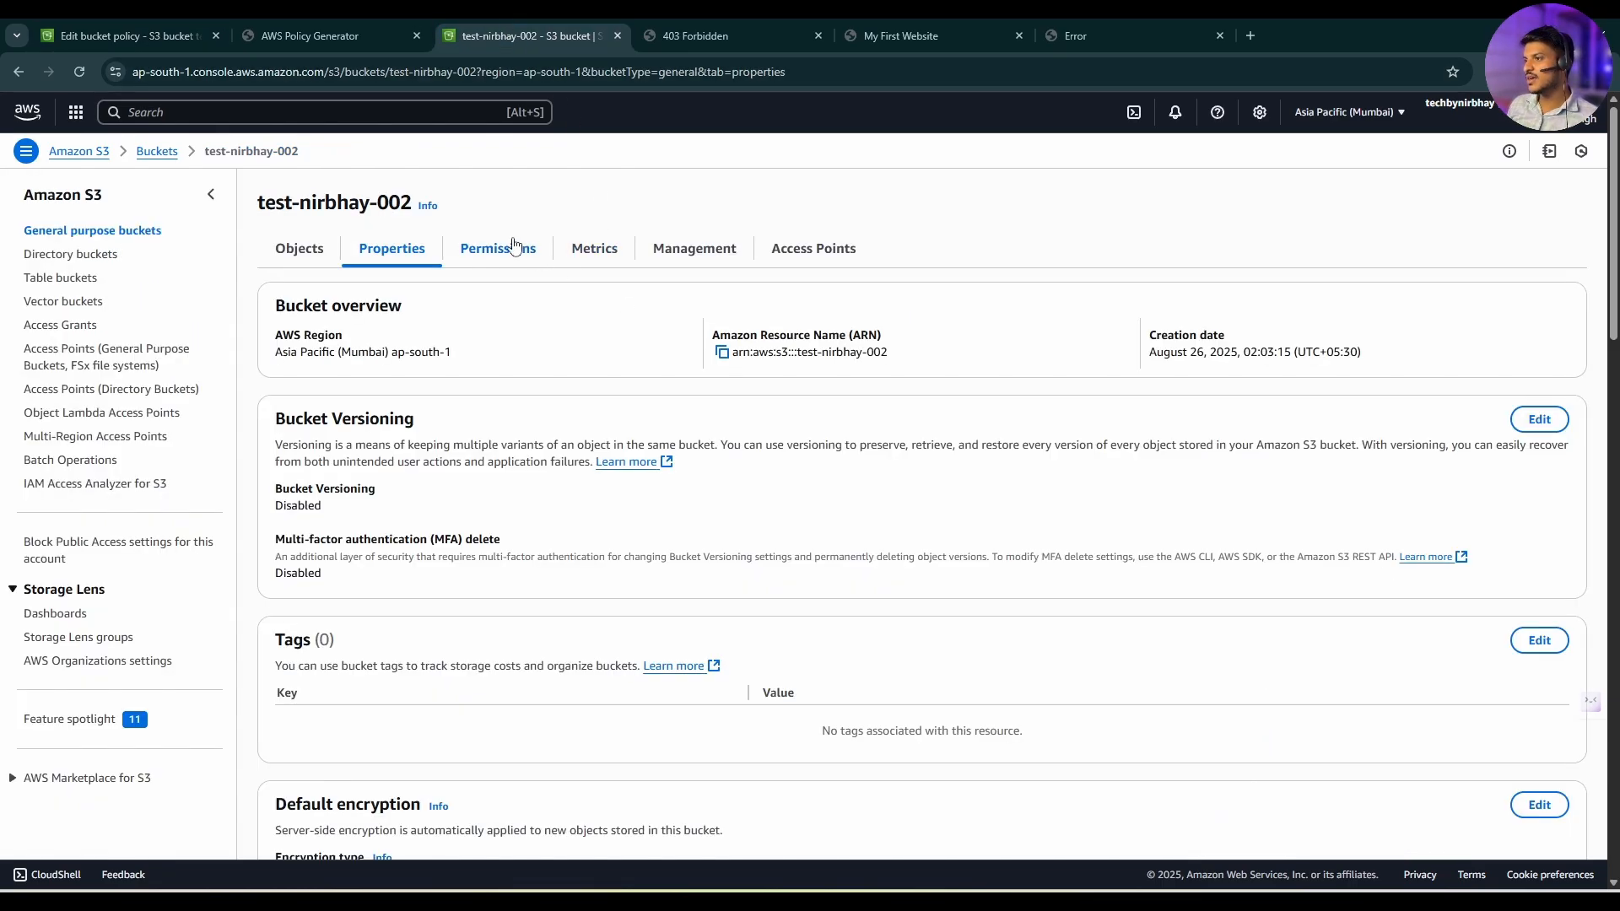
{"action": "left_click", "coordinate": [722, 354]}
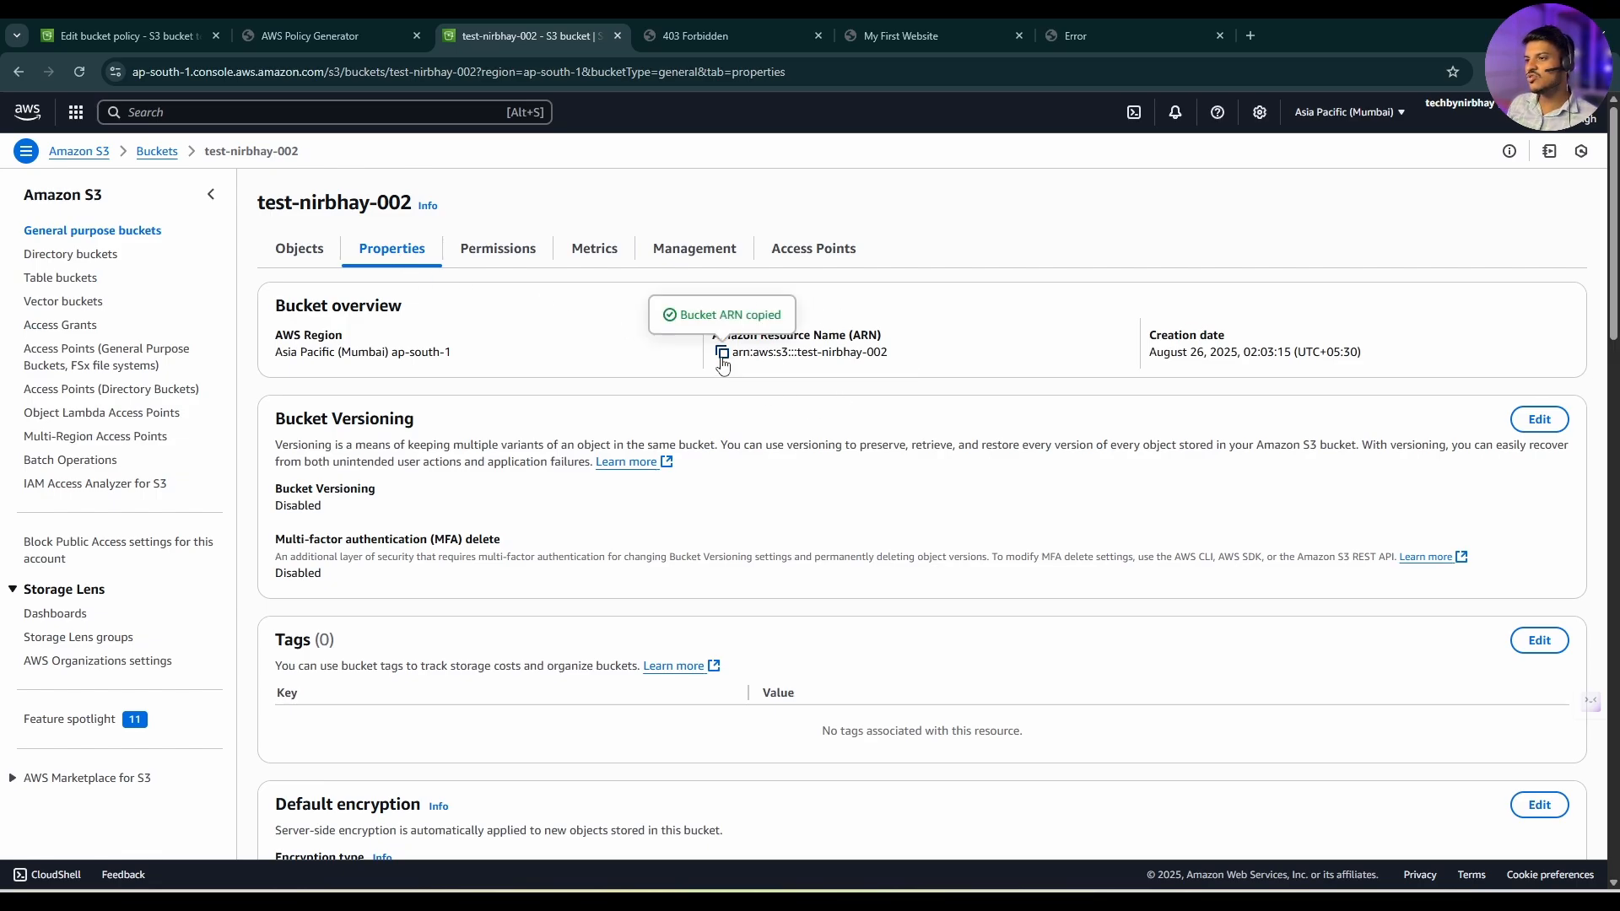
{"action": "left_click", "coordinate": [163, 21]}
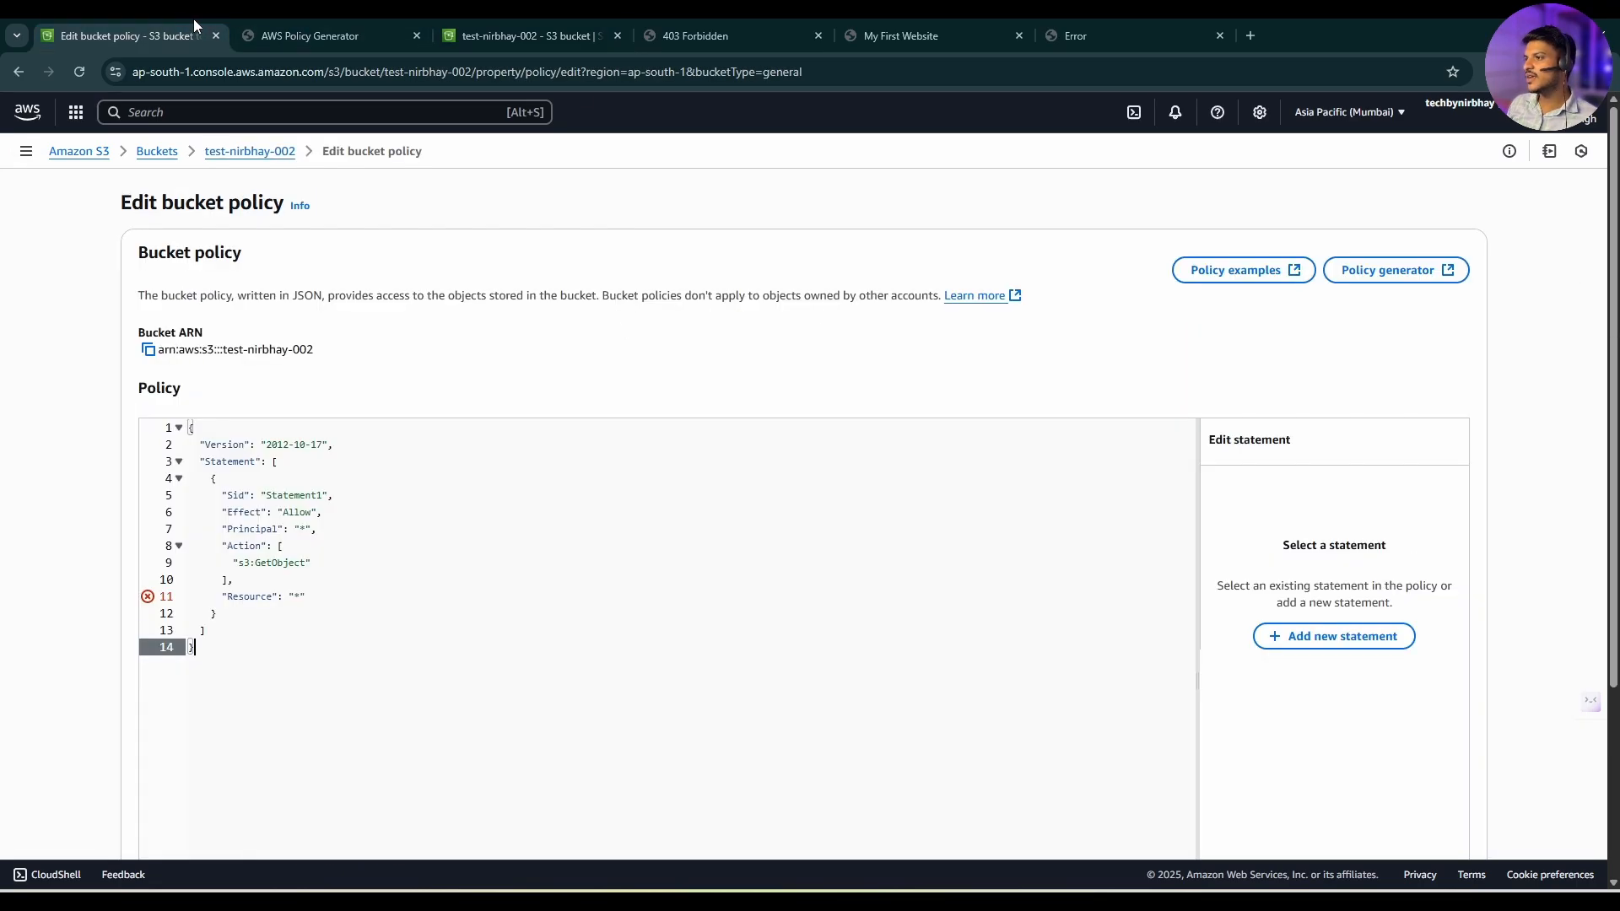
{"action": "left_click", "coordinate": [294, 598]}
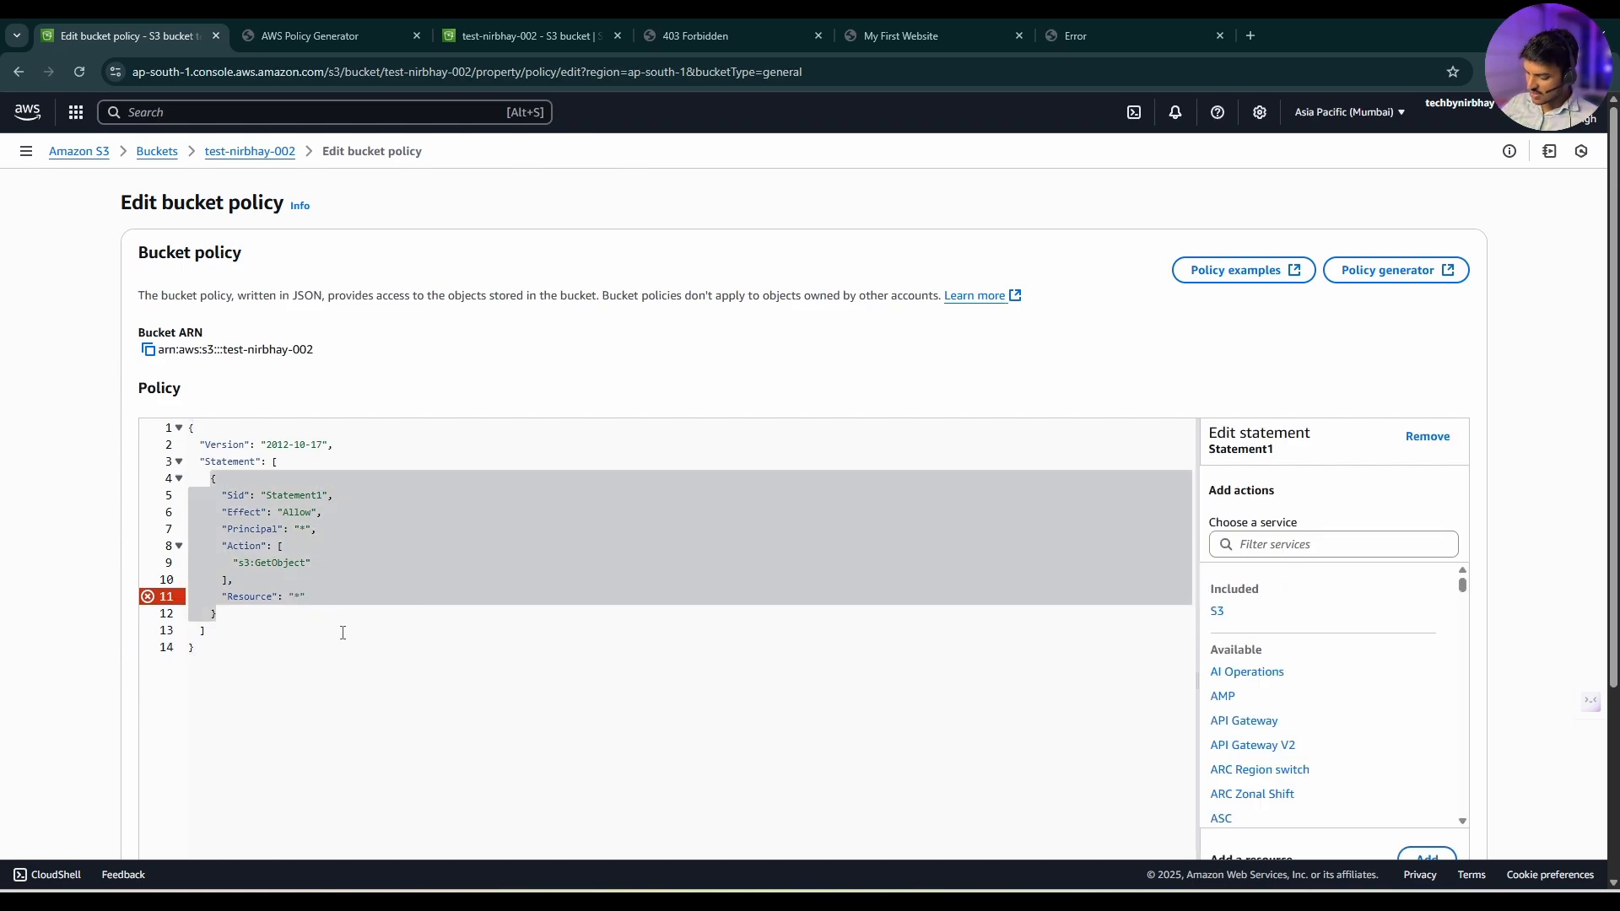
{"action": "key", "text": "ctrl+v"}
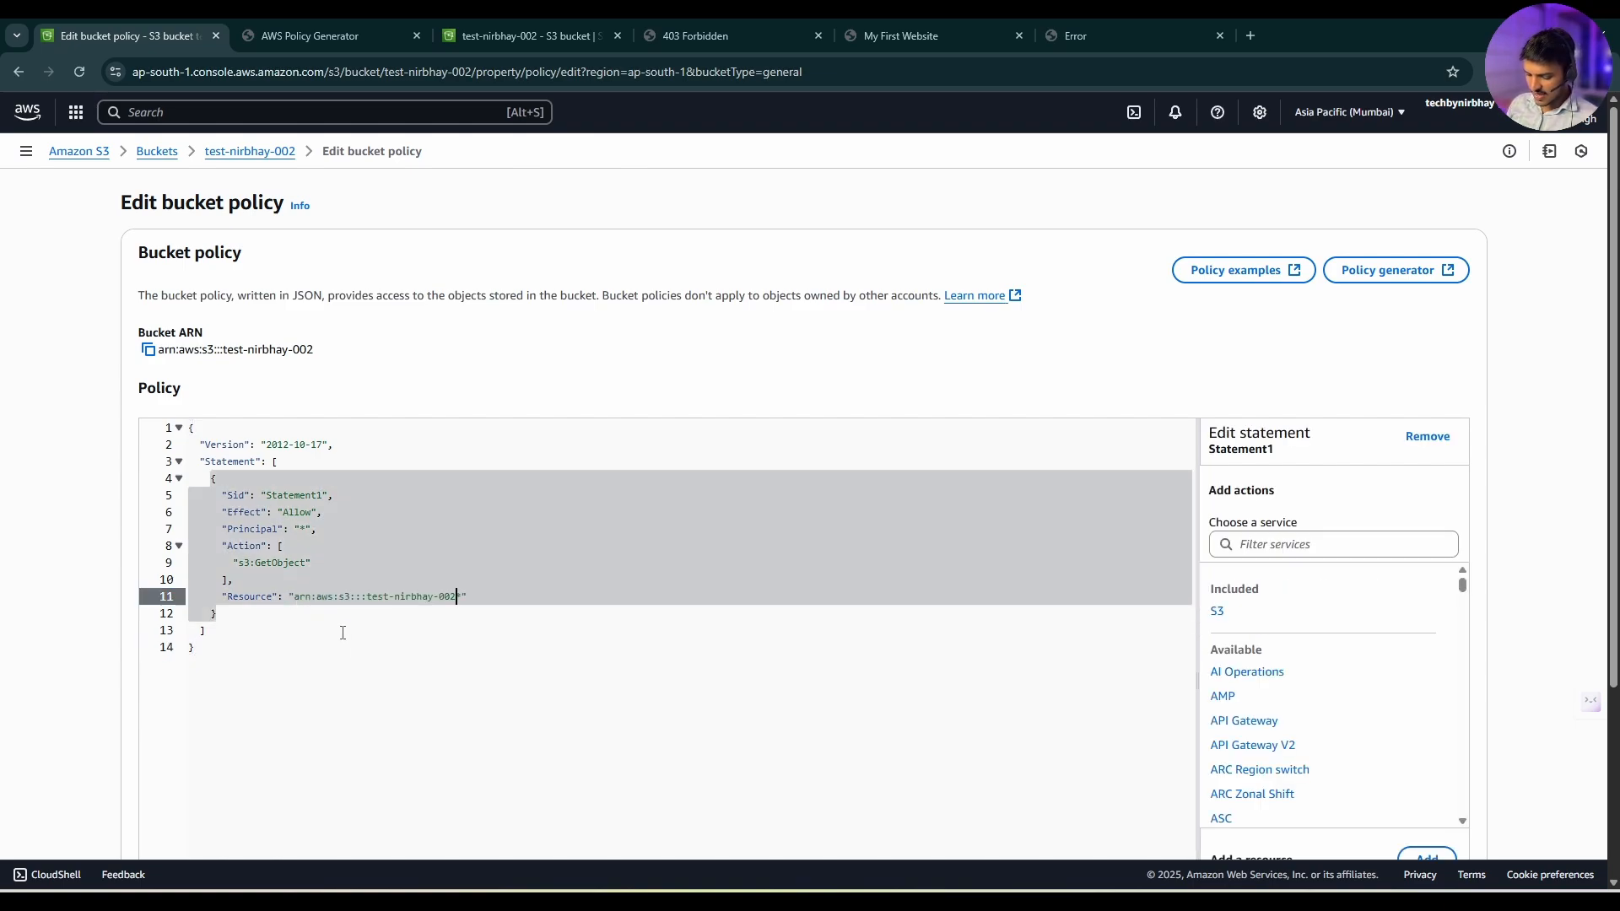
{"action": "type", "text": "/"}
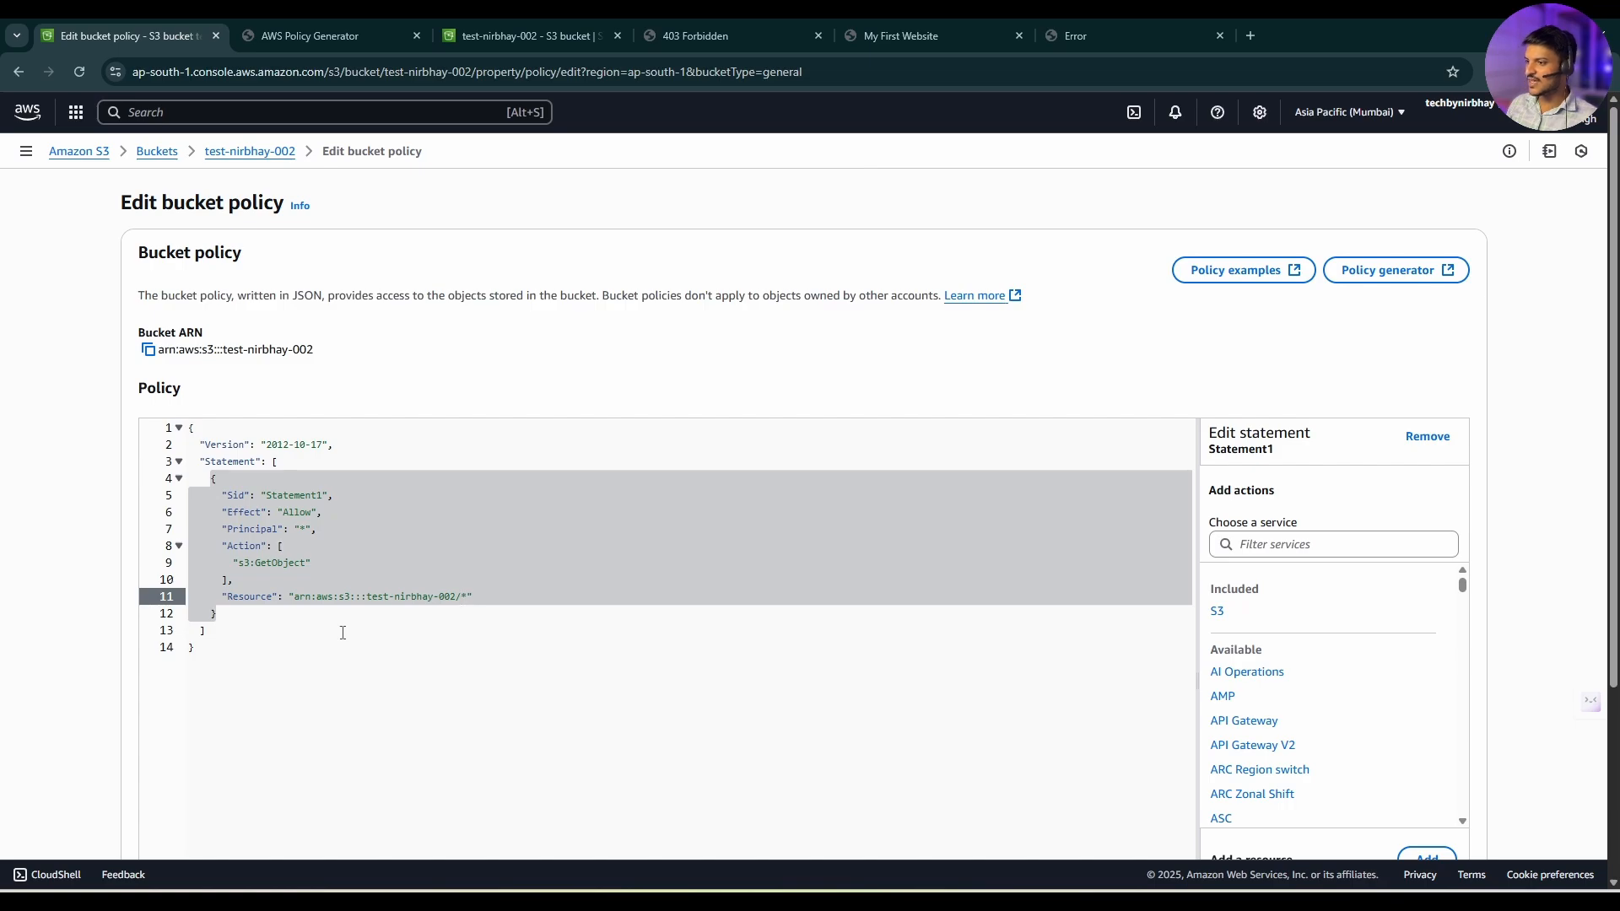
Step: Review the Resource line of the policy and save the bucket policy changes
{"action": "left_click", "coordinate": [297, 596]}
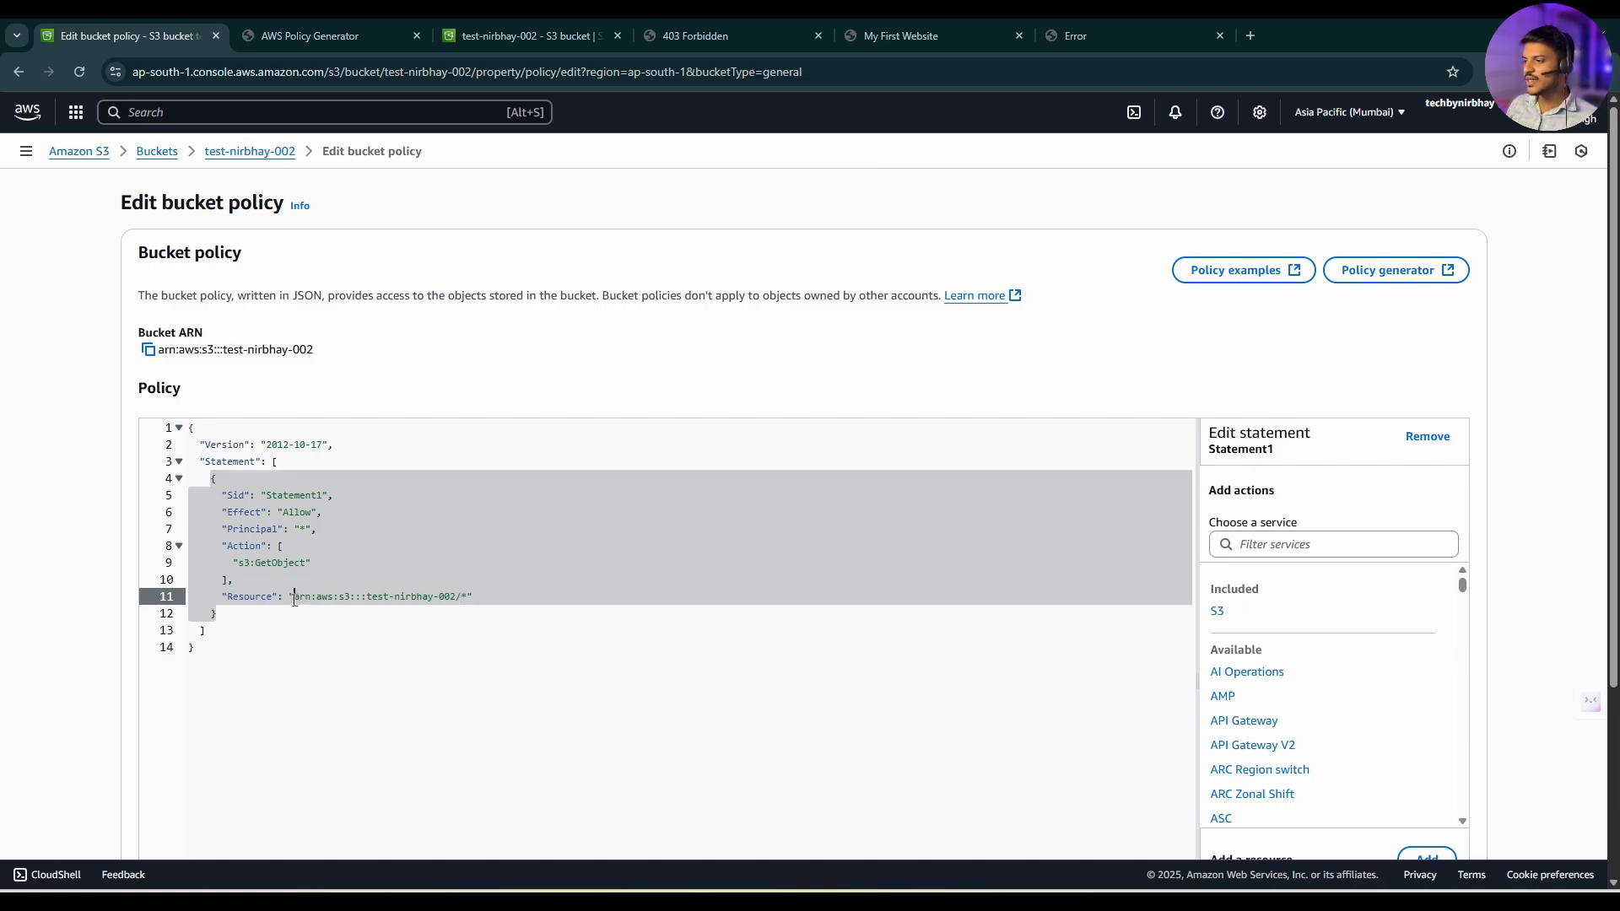
{"action": "left_click_drag", "start_coordinate": [294, 598], "coordinate": [460, 607]}
{"action": "left_click", "coordinate": [463, 596]}
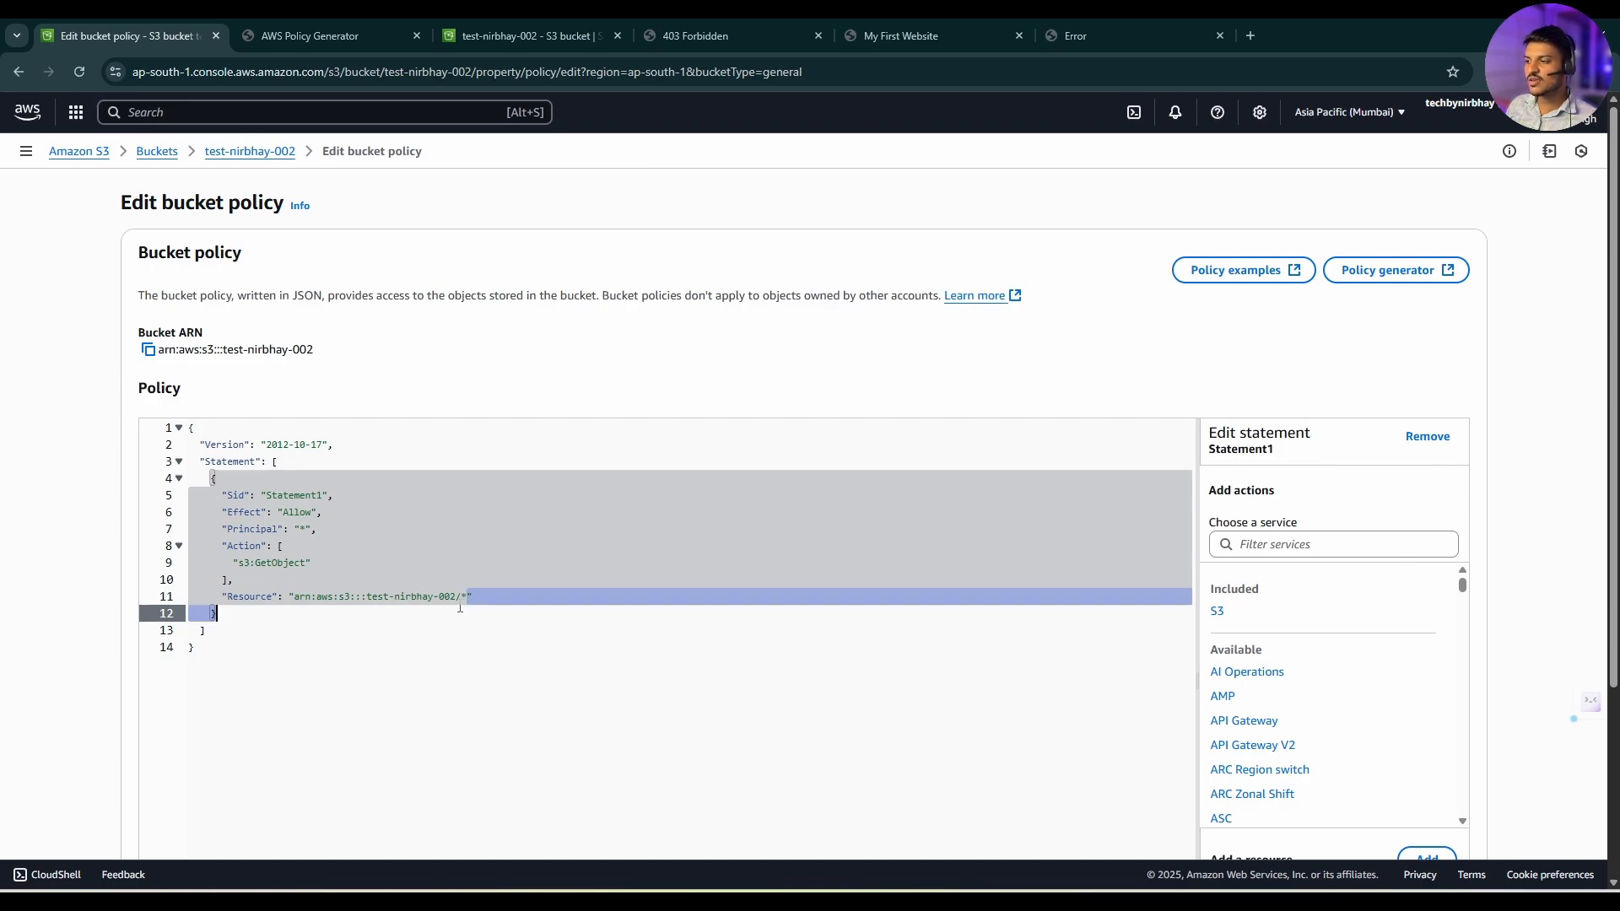
{"action": "left_click", "coordinate": [460, 630]}
{"action": "scroll", "coordinate": [553, 568], "scroll_direction": "down", "scroll_amount": 3}
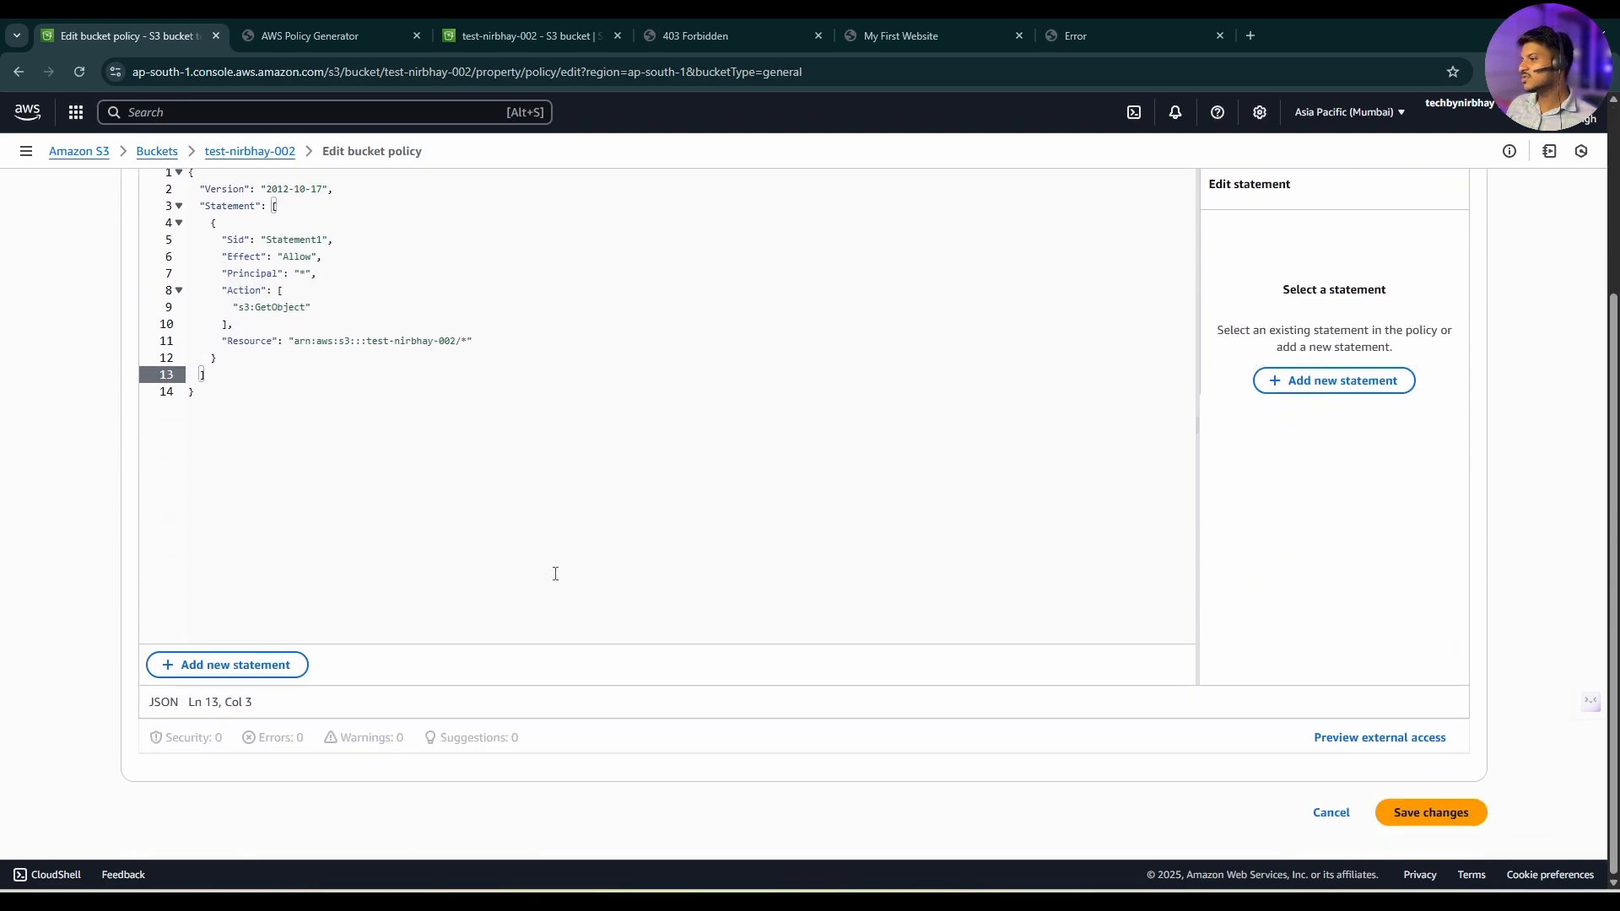
{"action": "left_click", "coordinate": [1401, 810]}
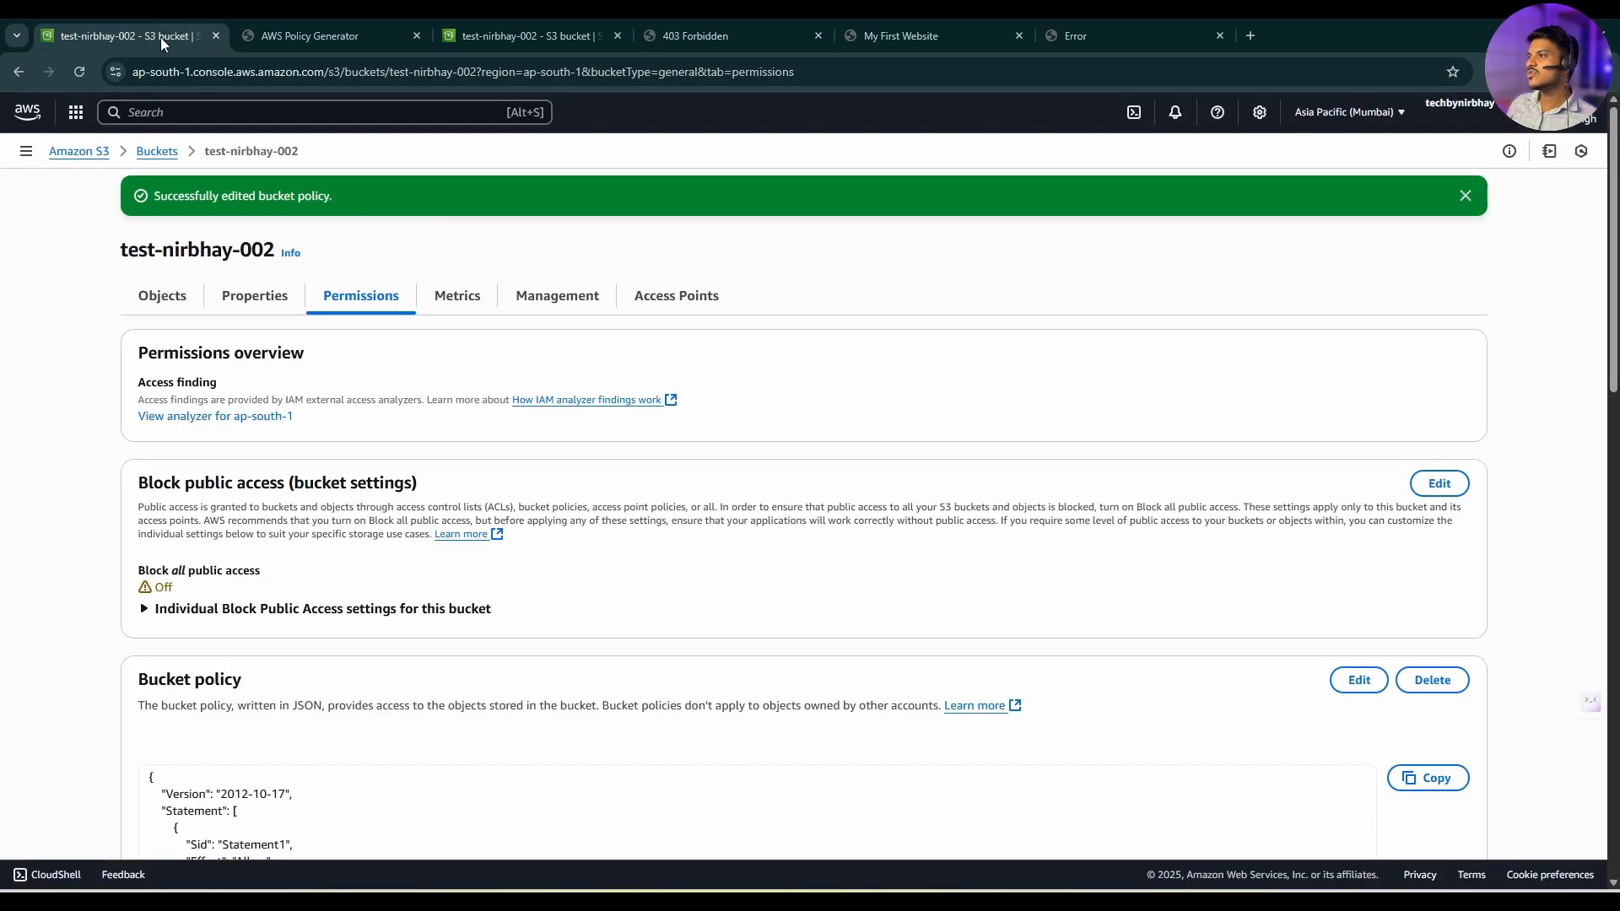
Step: Open the bucket website endpoint from the static website hosting properties of test-nirbhay-002
{"action": "left_click", "coordinate": [253, 295]}
{"action": "scroll", "coordinate": [445, 461], "scroll_direction": "down", "scroll_amount": 3}
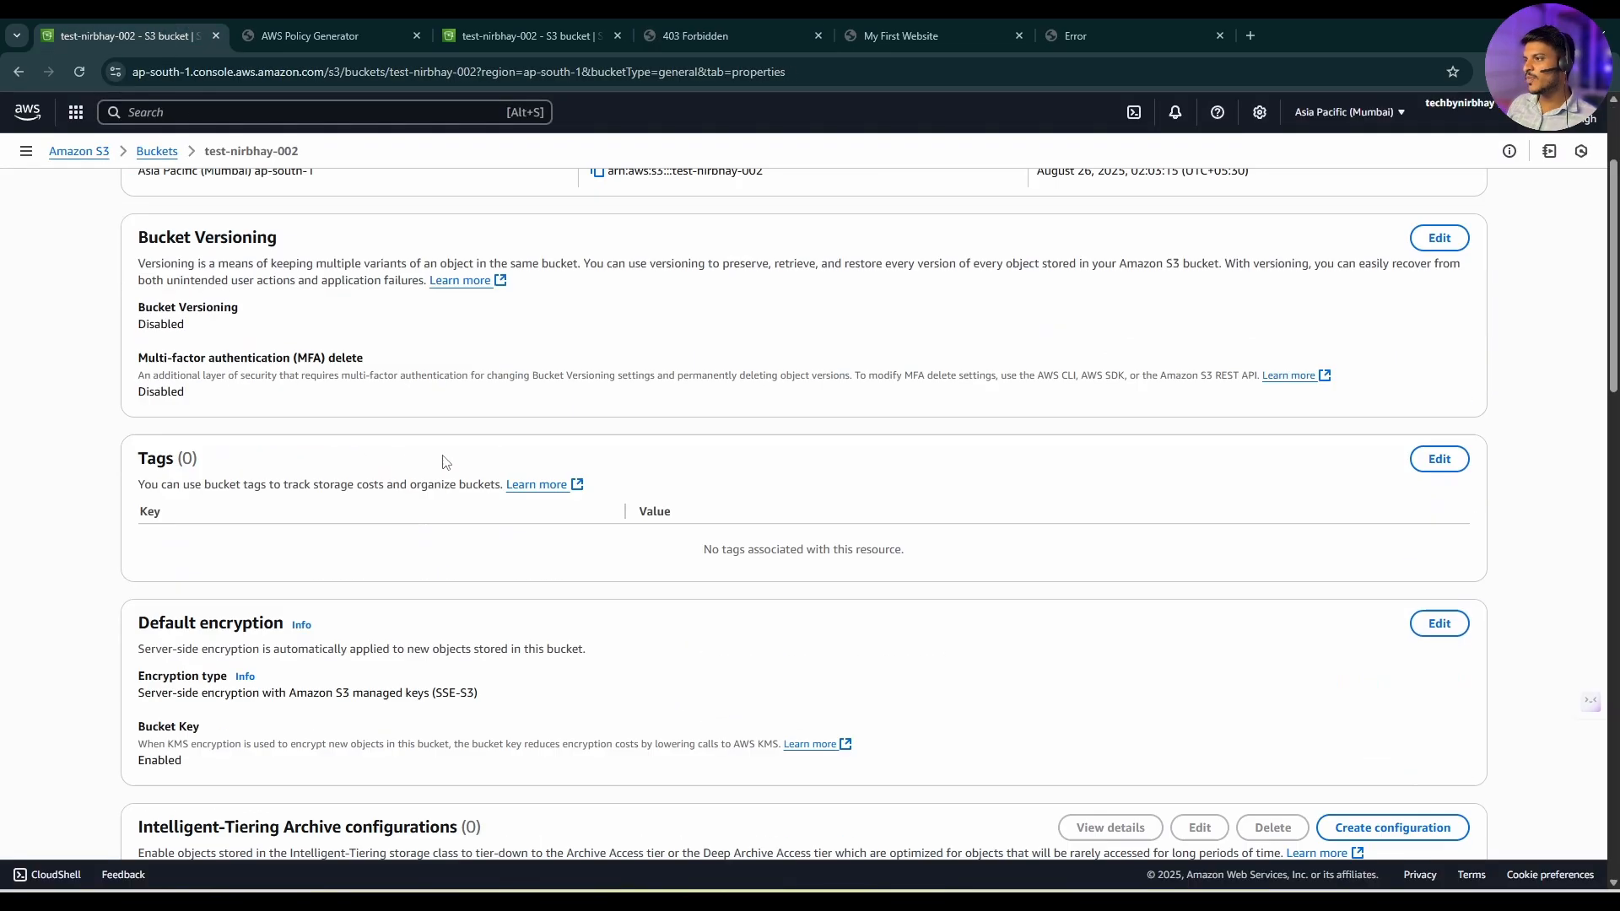
{"action": "scroll", "coordinate": [446, 461], "scroll_direction": "down", "scroll_amount": 20}
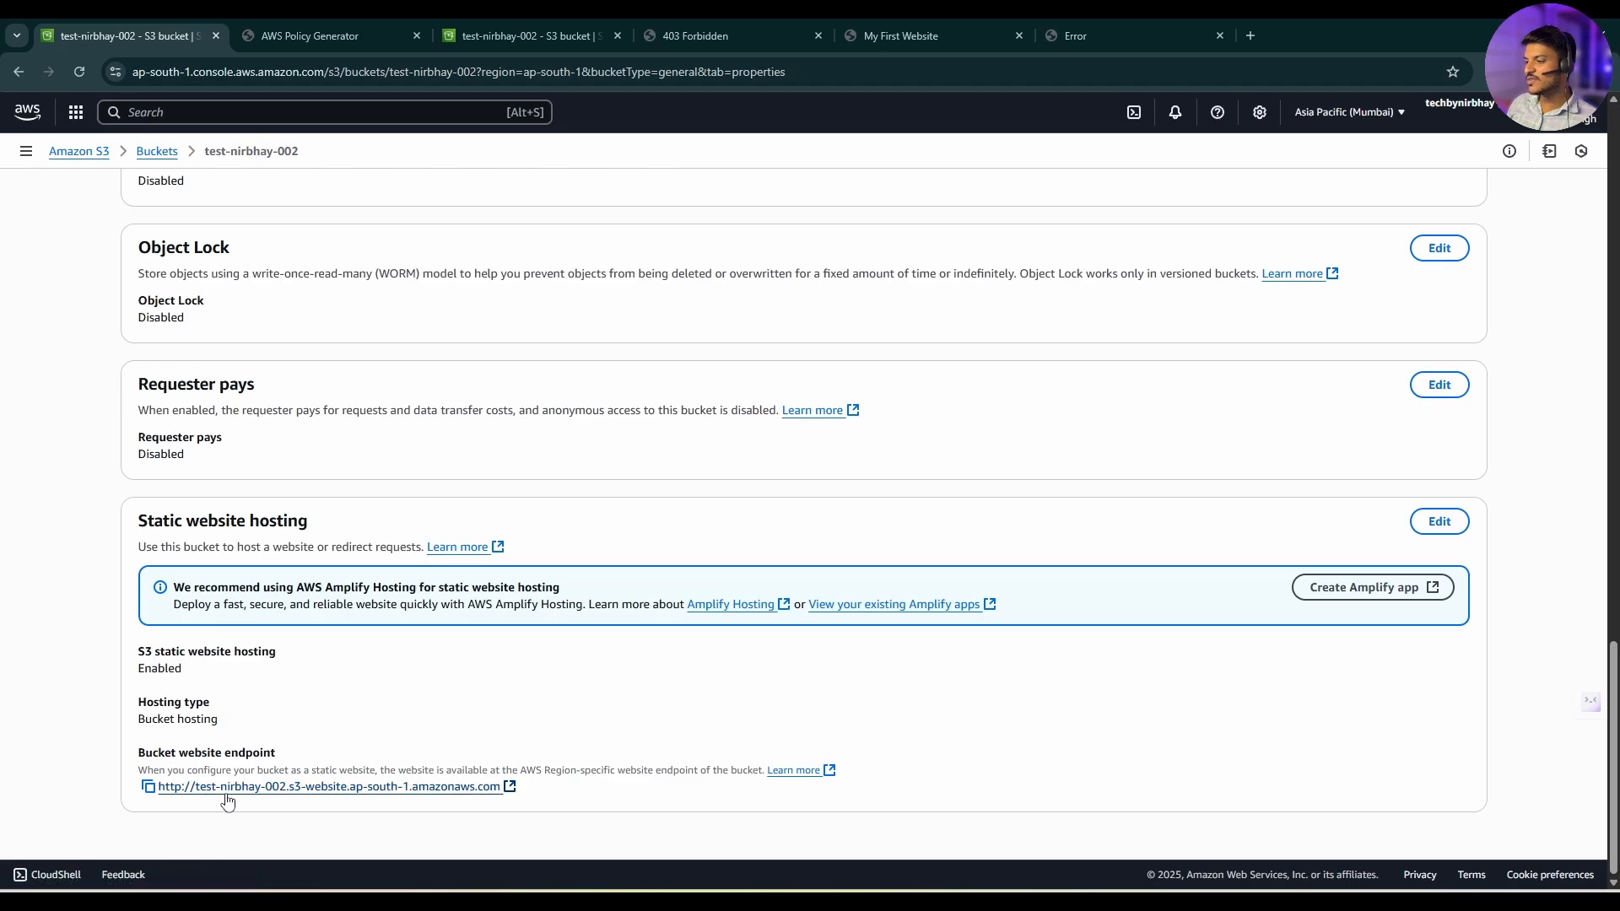
{"action": "left_click", "coordinate": [225, 793]}
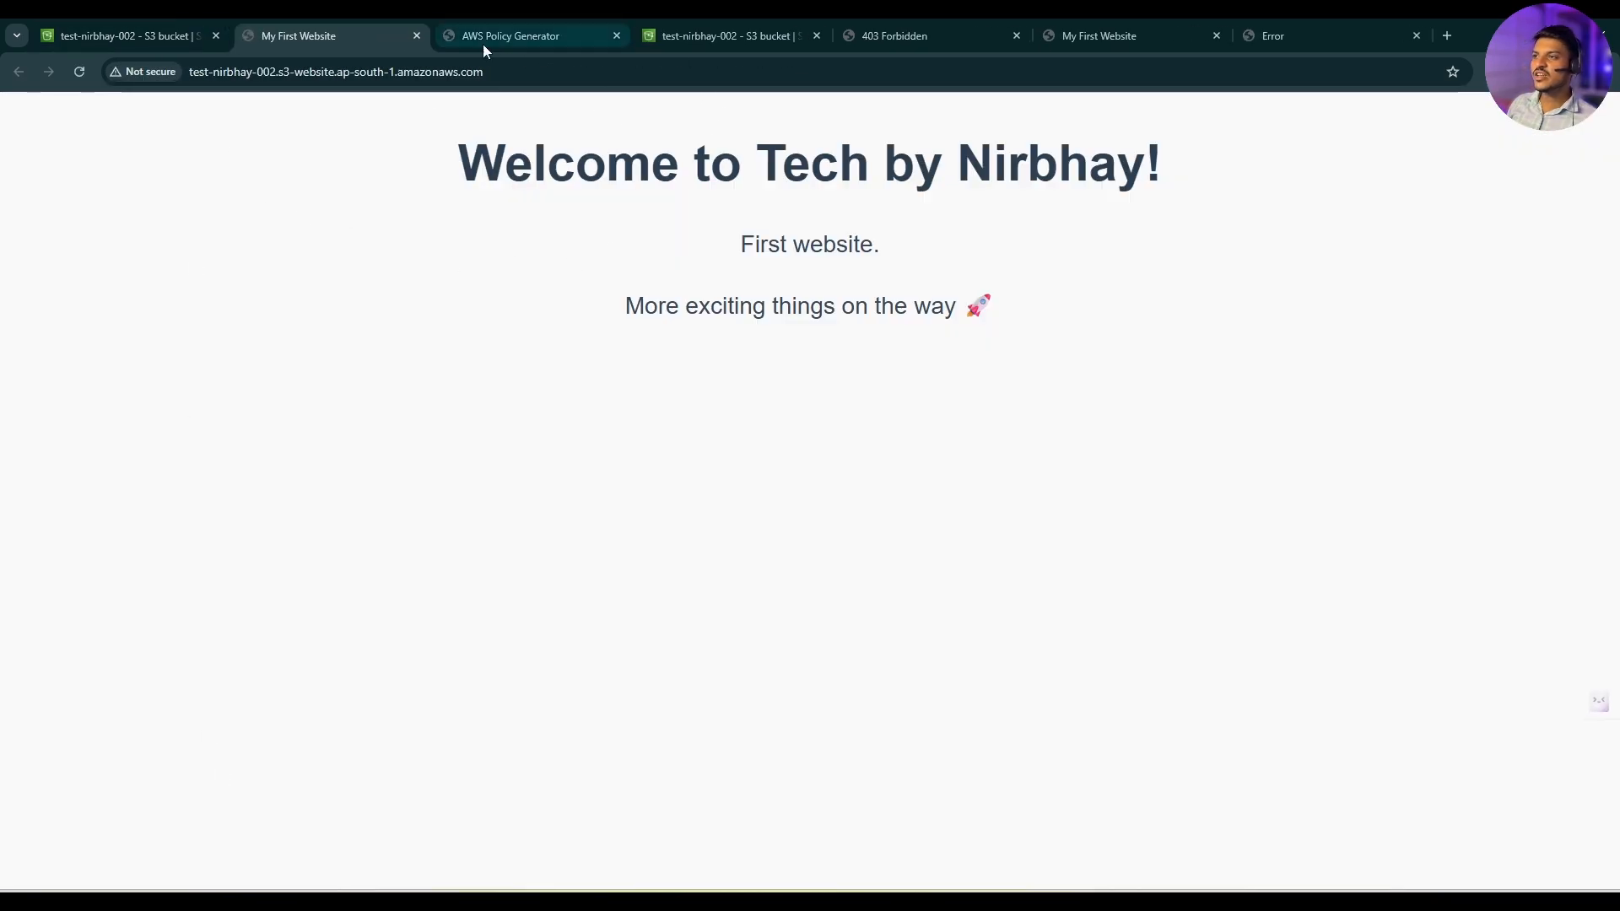
Step: Load /index.html on the website endpoint, checking the file name against the objects in the bucket
{"action": "left_click", "coordinate": [508, 72]}
{"action": "type", "text": "/"}
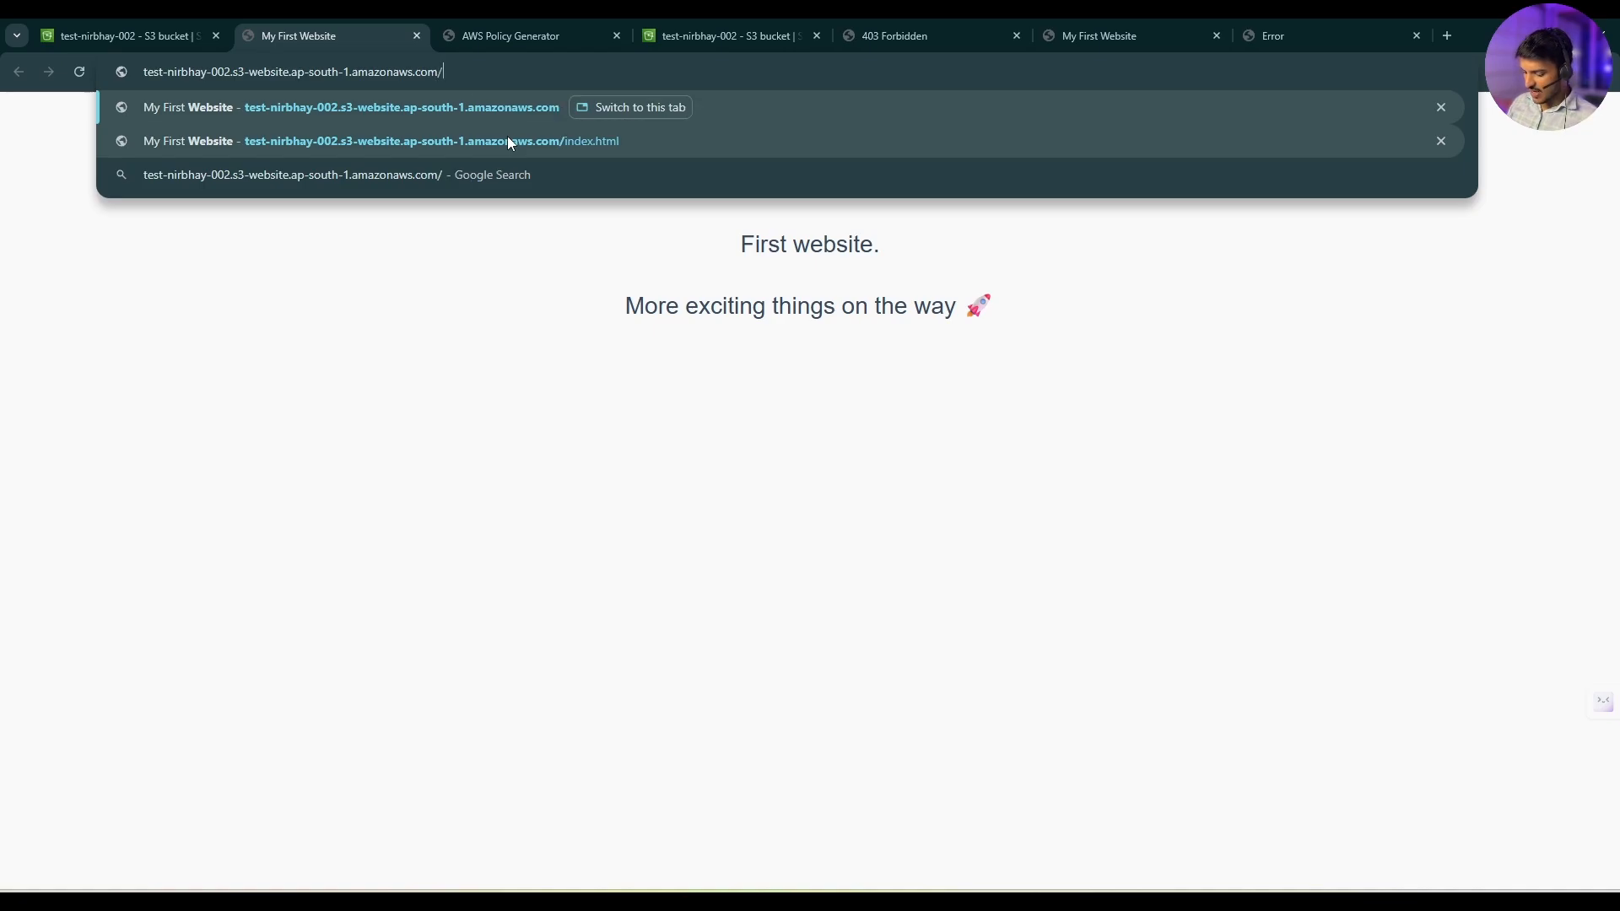
{"action": "type", "text": "index"}
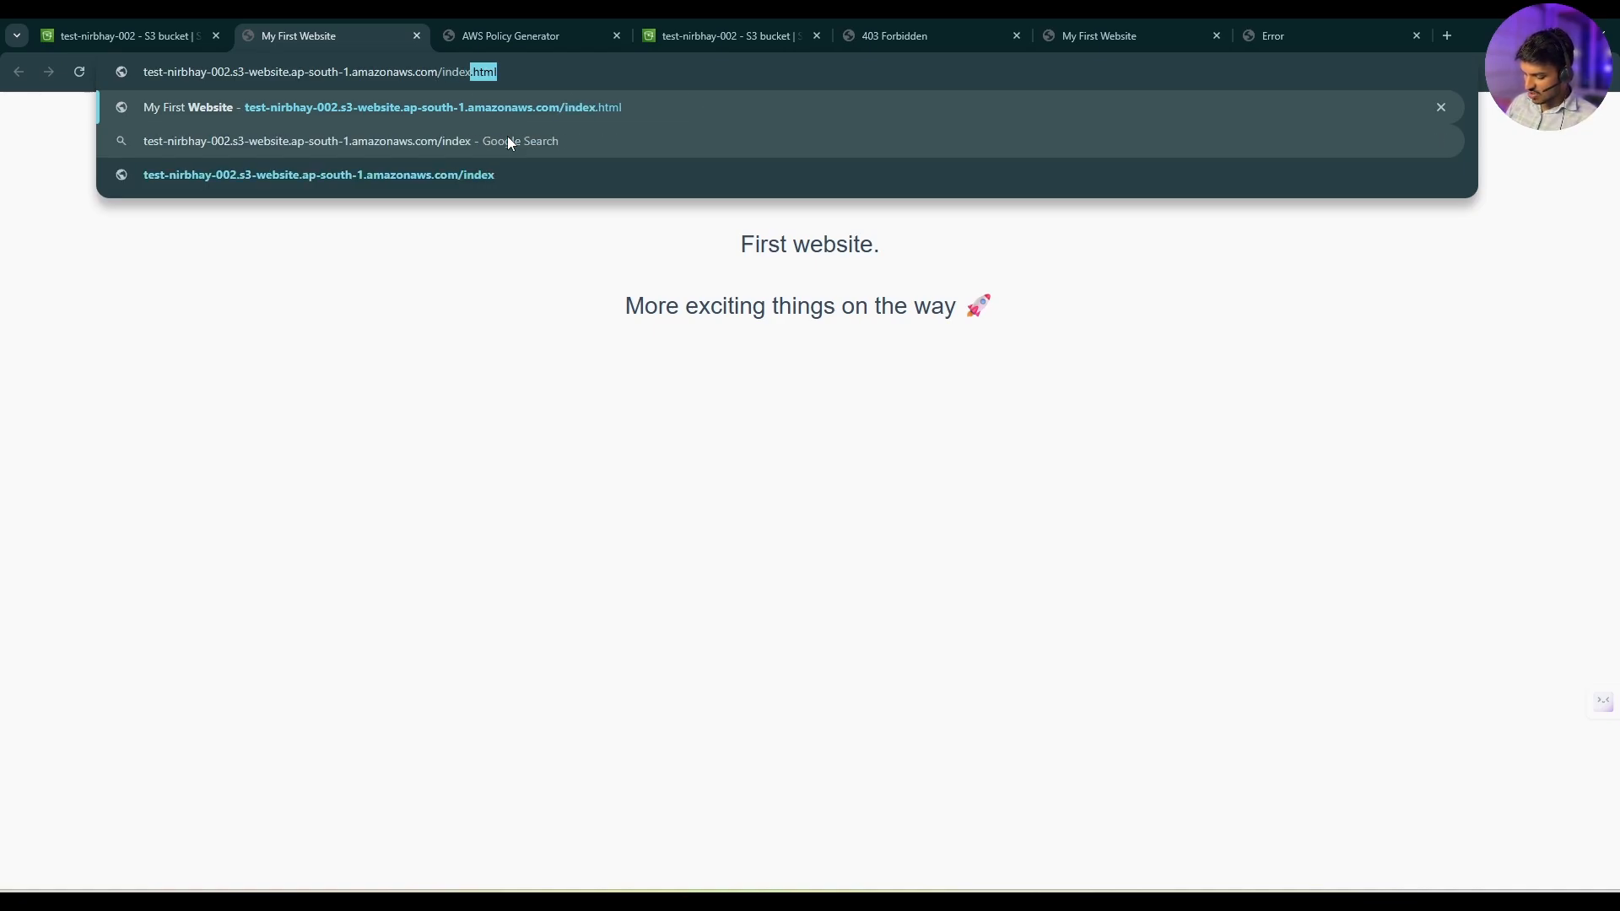
{"action": "type", "text": ".html"}
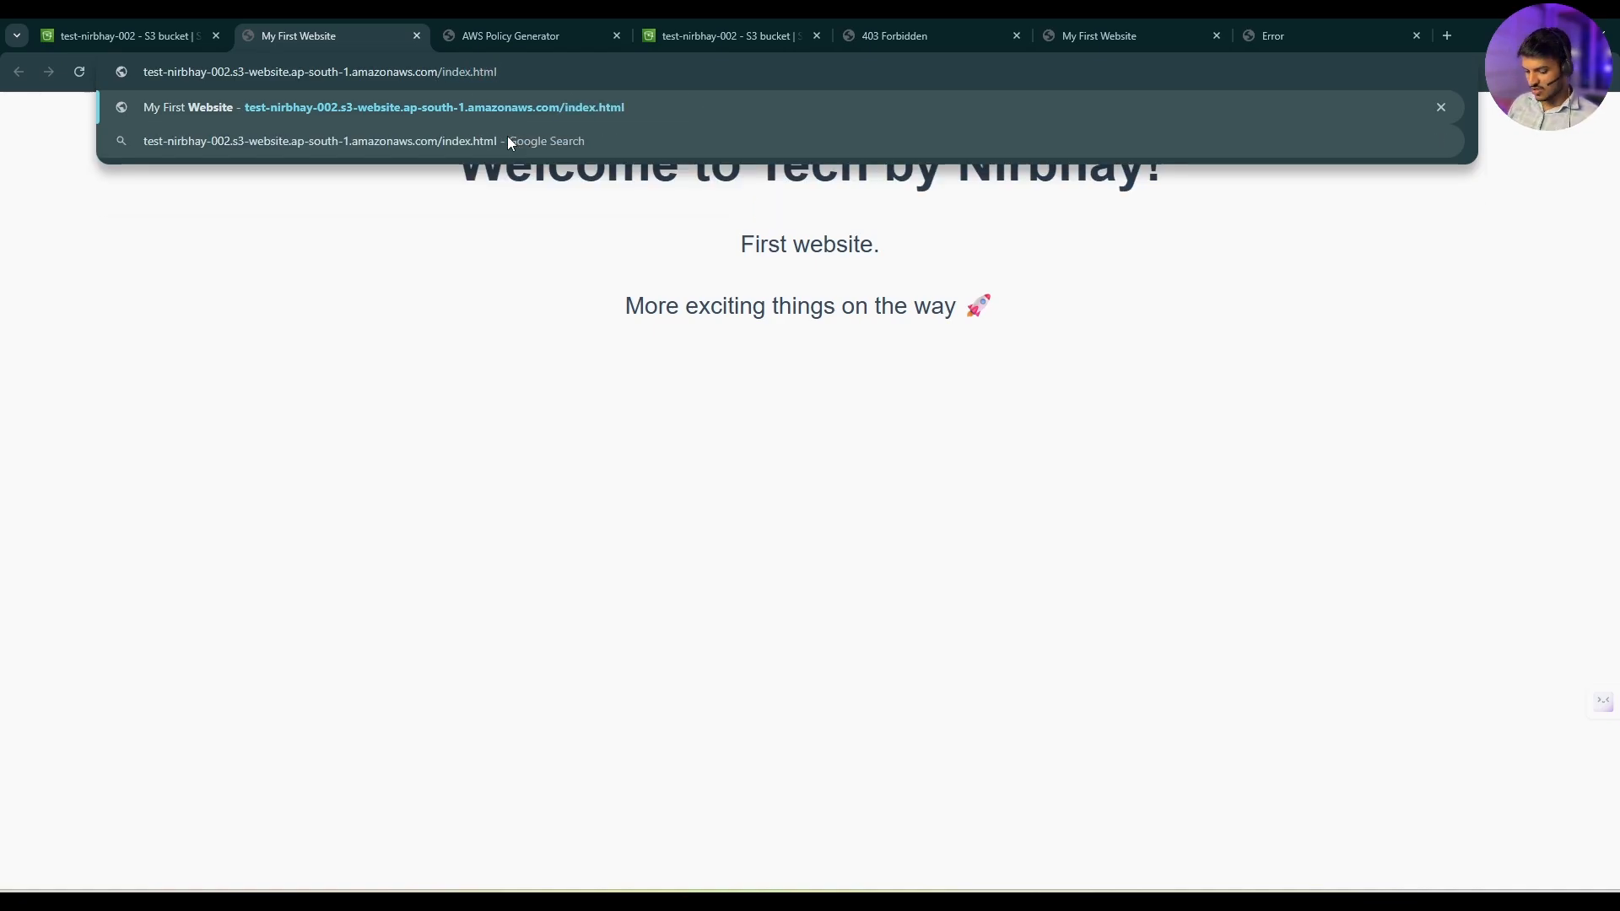
{"action": "left_click", "coordinate": [135, 36]}
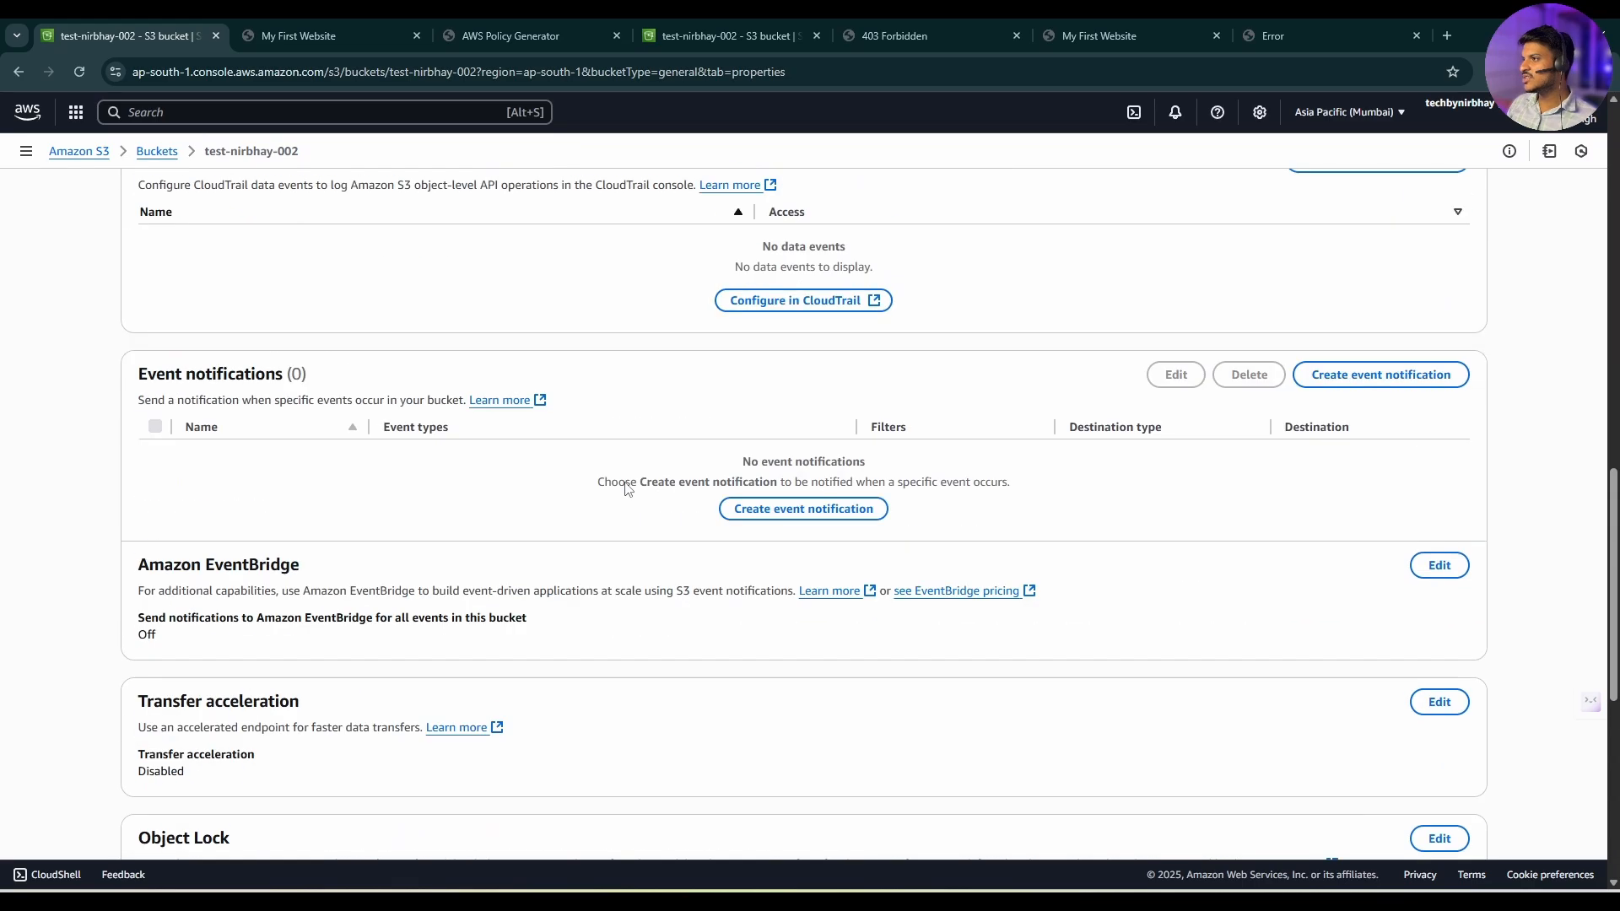
{"action": "scroll", "coordinate": [627, 489], "scroll_direction": "up", "scroll_amount": 20}
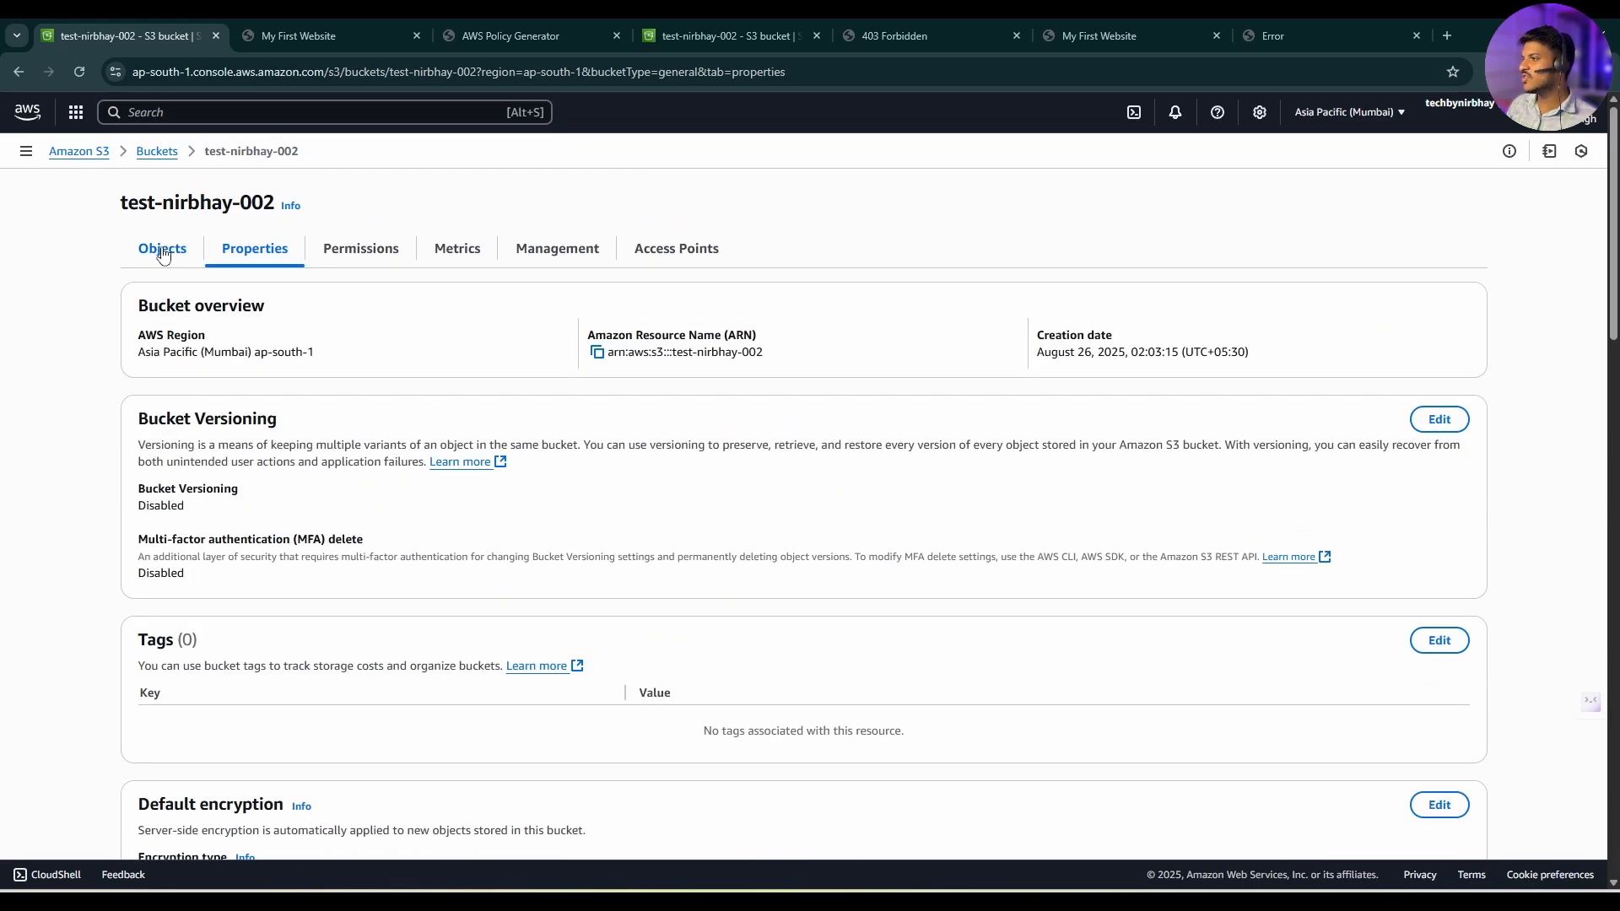
{"action": "left_click", "coordinate": [162, 255]}
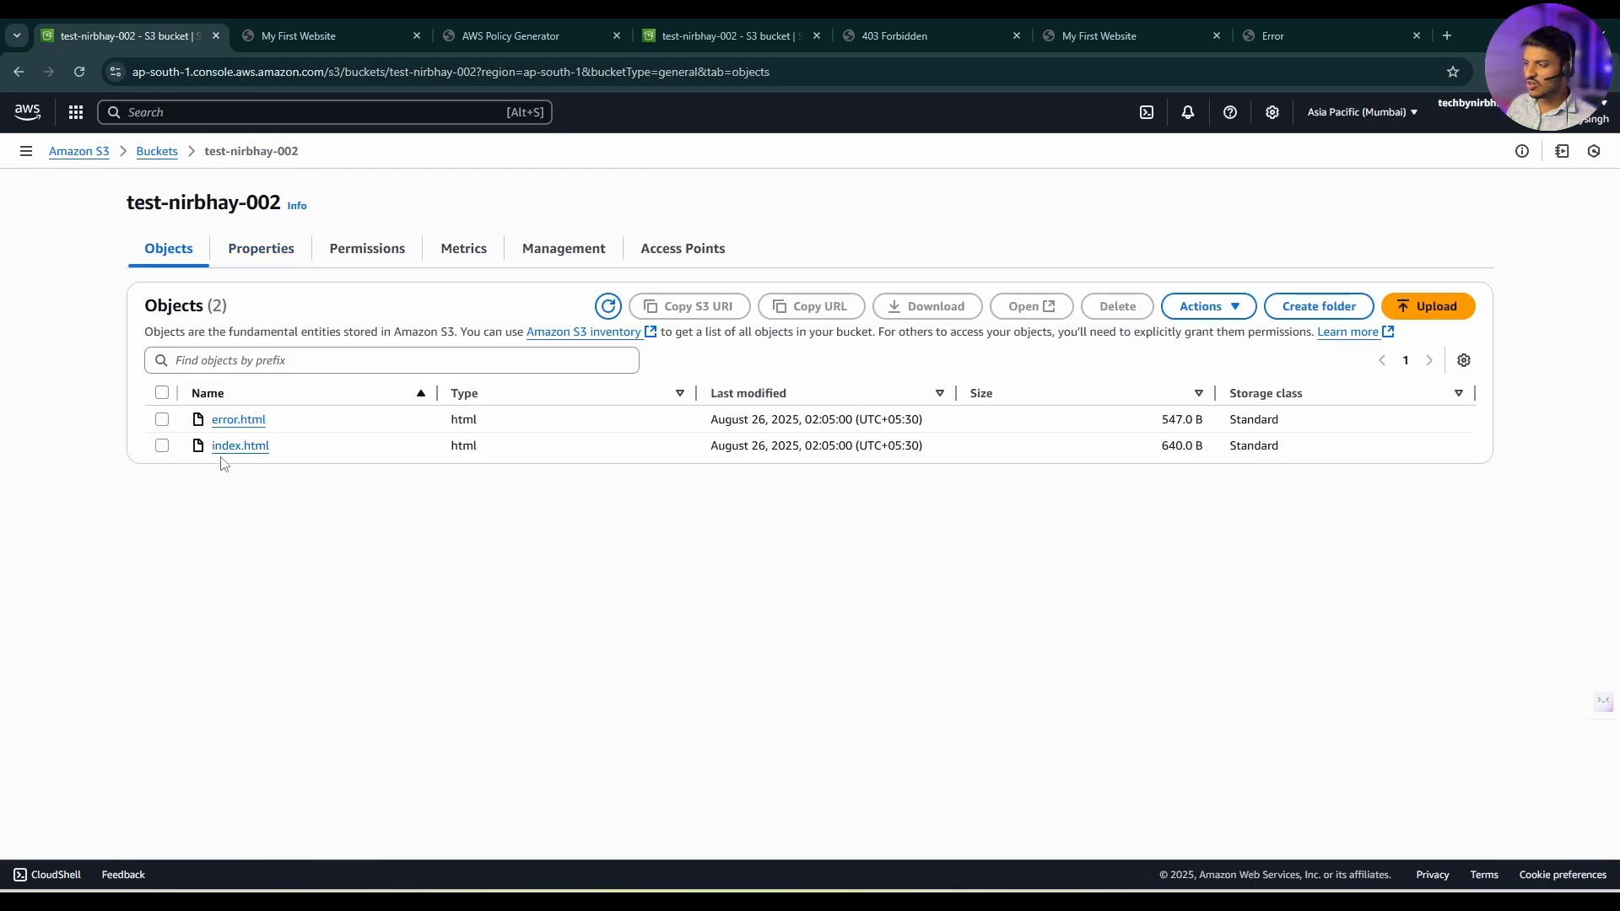
{"action": "left_click", "coordinate": [359, 33]}
{"action": "left_click", "coordinate": [504, 34]}
{"action": "left_click", "coordinate": [380, 34]}
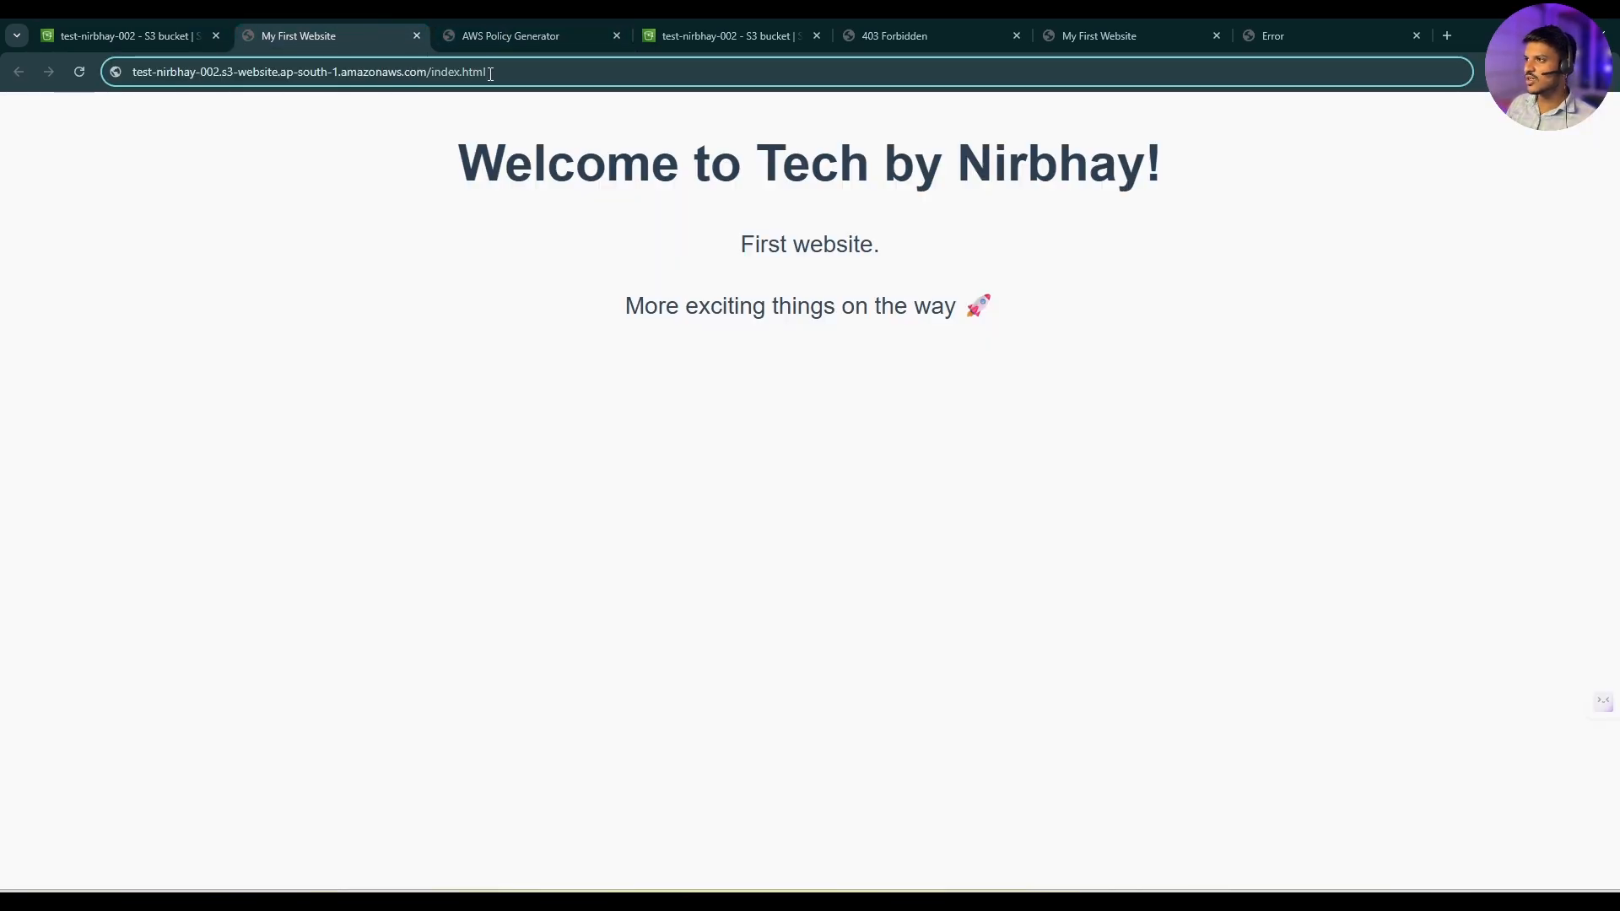
{"action": "key", "text": "Return"}
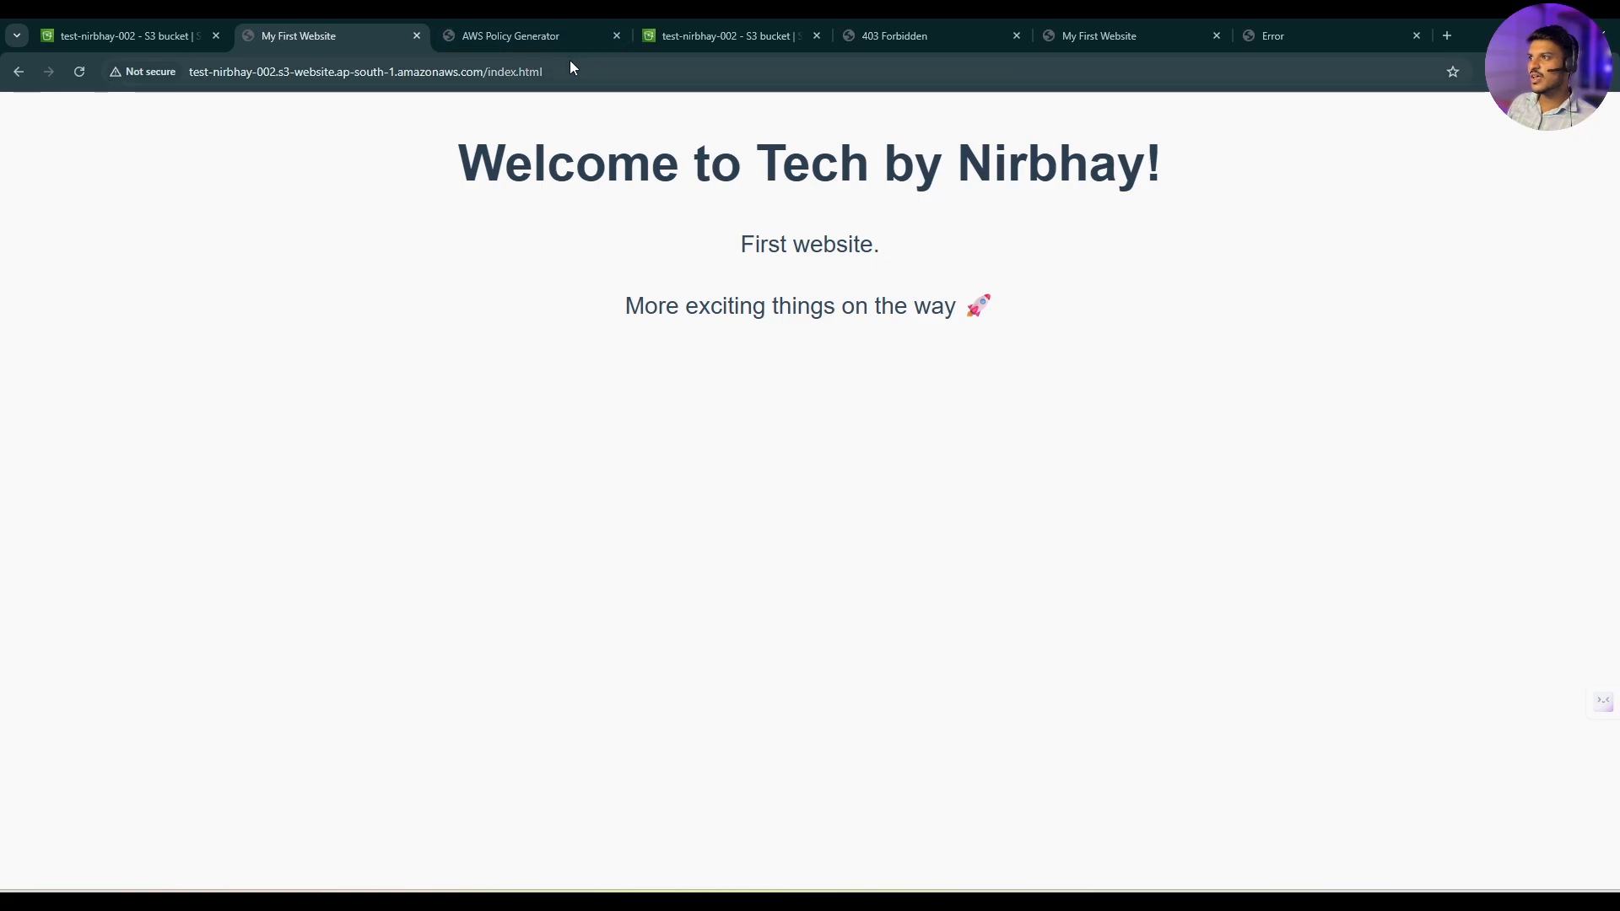
Step: Test the error handling by requesting the nonexistent page /abc.html on the website endpoint
{"action": "left_click", "coordinate": [524, 73]}
{"action": "left_click", "coordinate": [469, 71]}
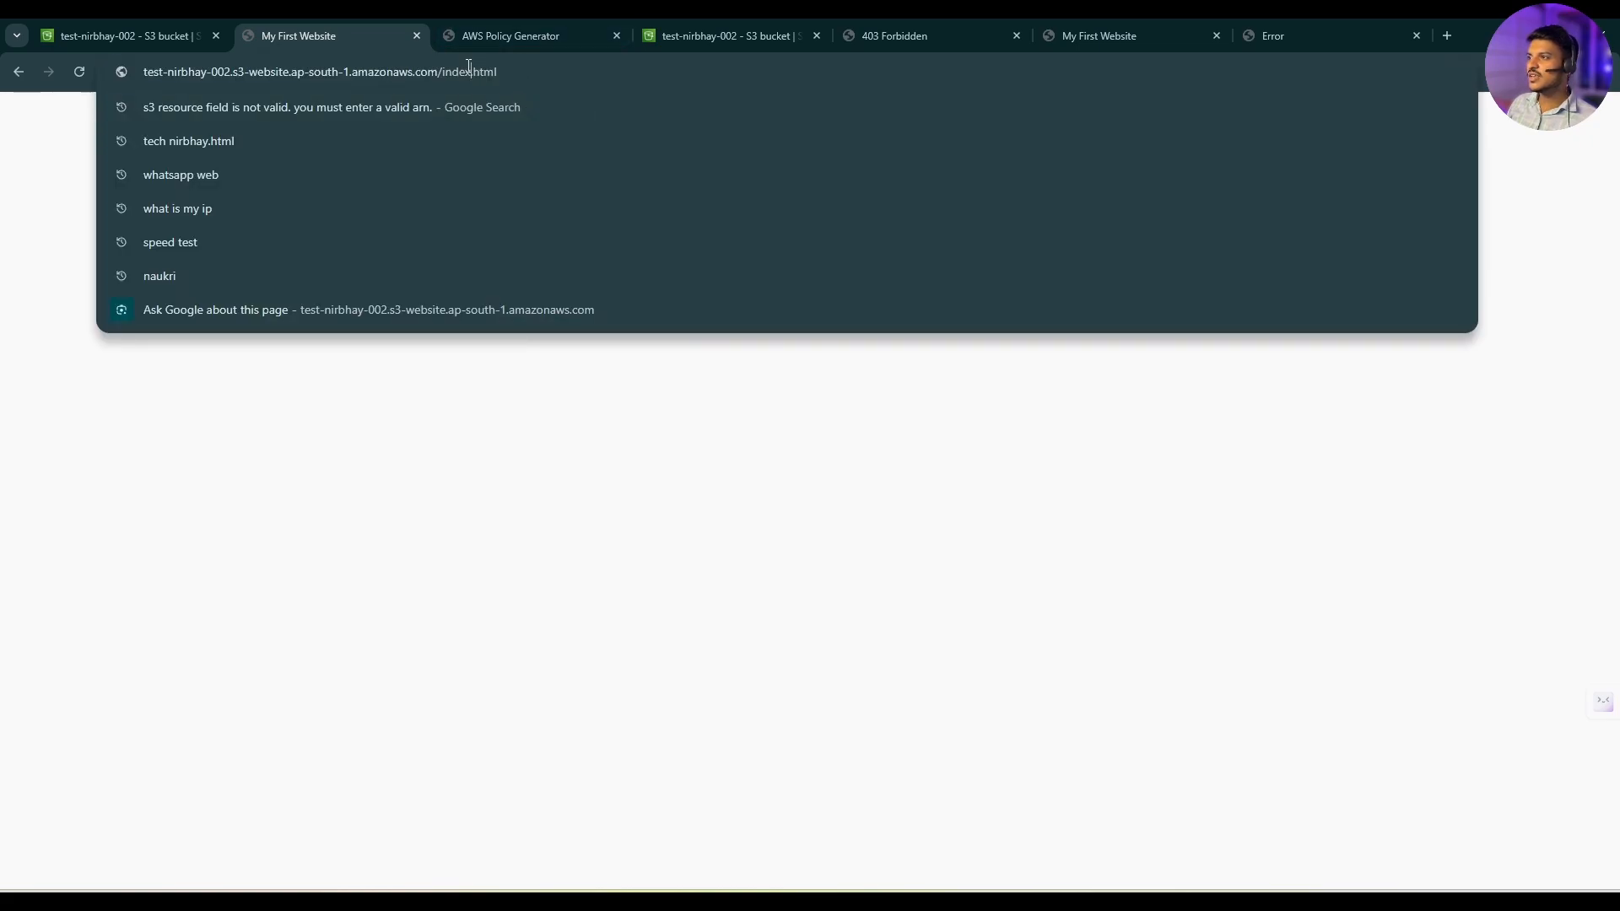
{"action": "type", "text": "abc"}
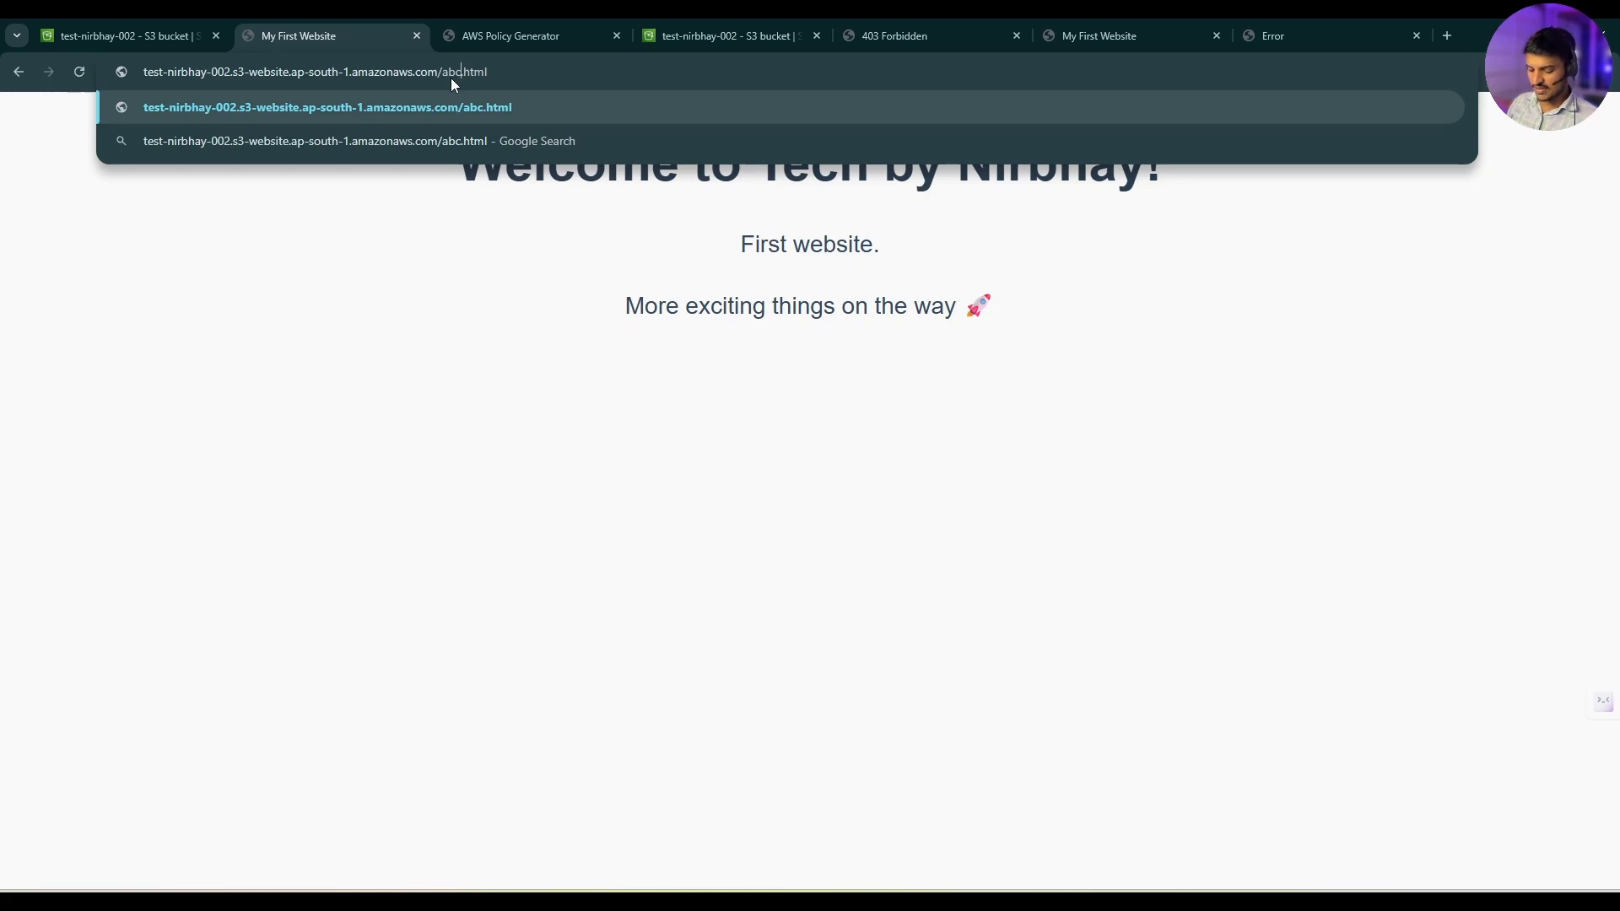
{"action": "key", "text": "Return"}
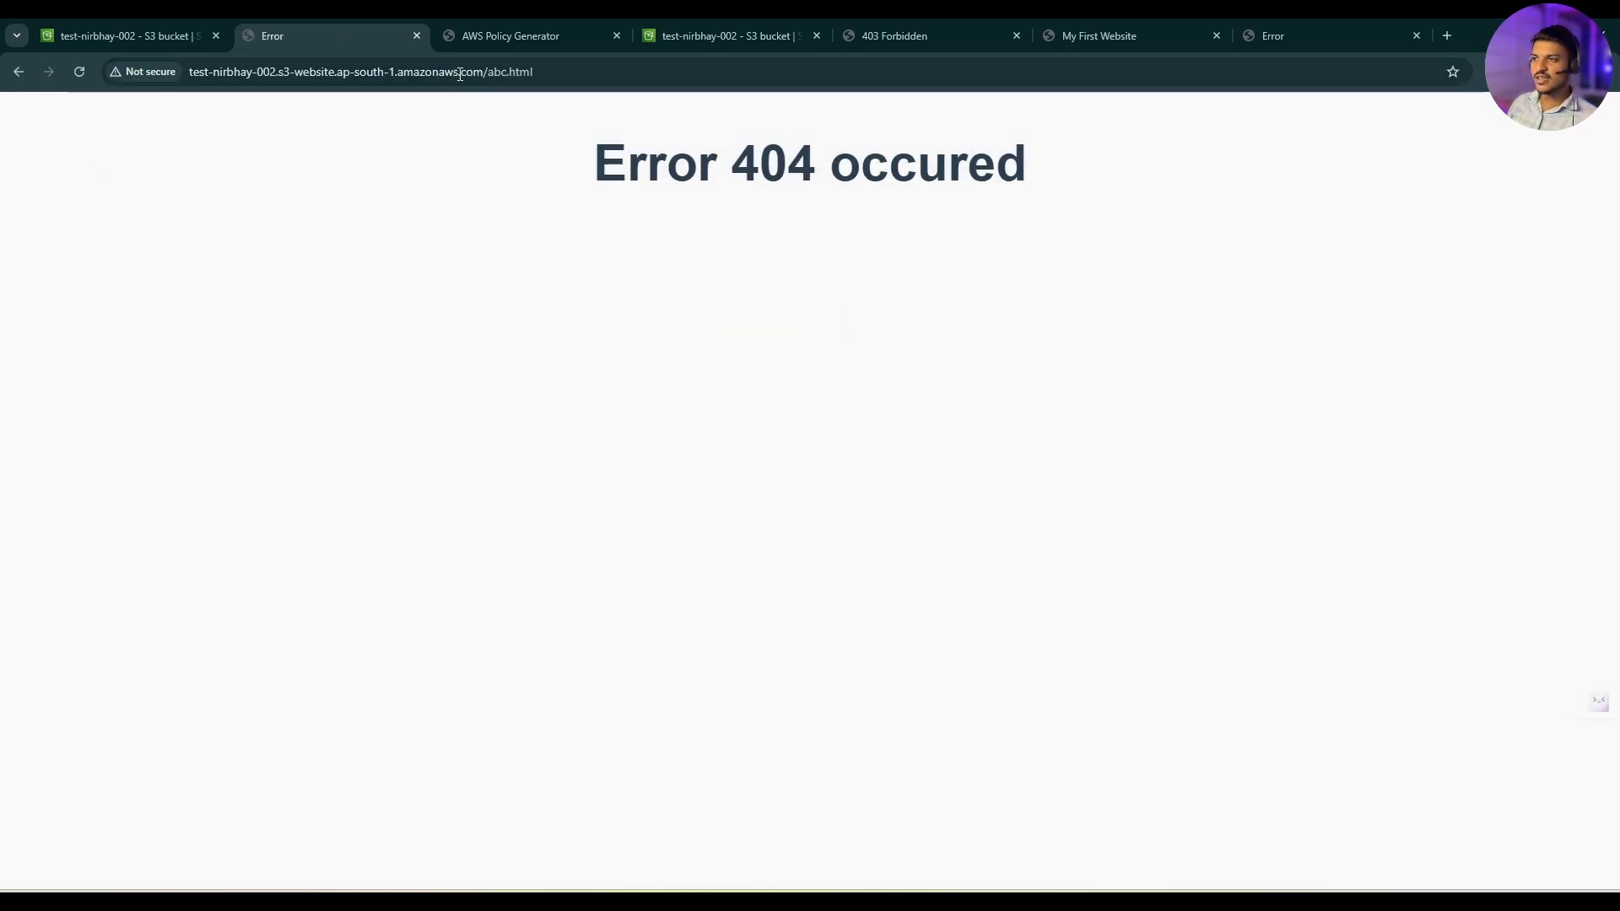
{"action": "left_click_drag", "start_coordinate": [594, 168], "coordinate": [996, 169]}
{"action": "left_click", "coordinate": [1058, 167]}
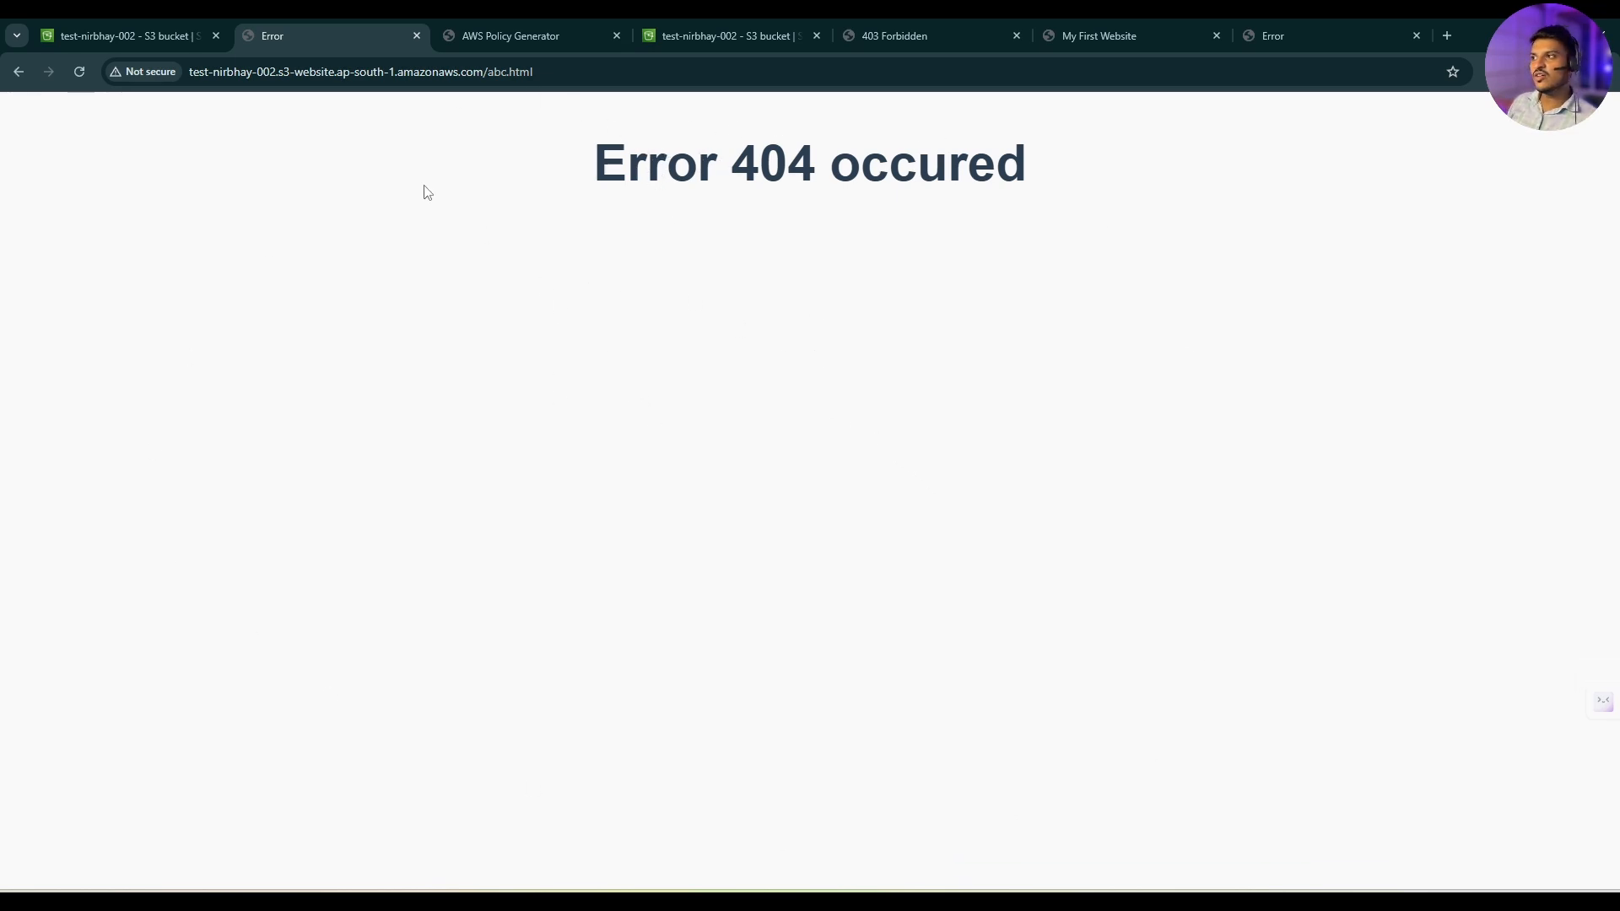
Step: Request /error.html directly on the website endpoint and examine the page
{"action": "double_click", "coordinate": [495, 73]}
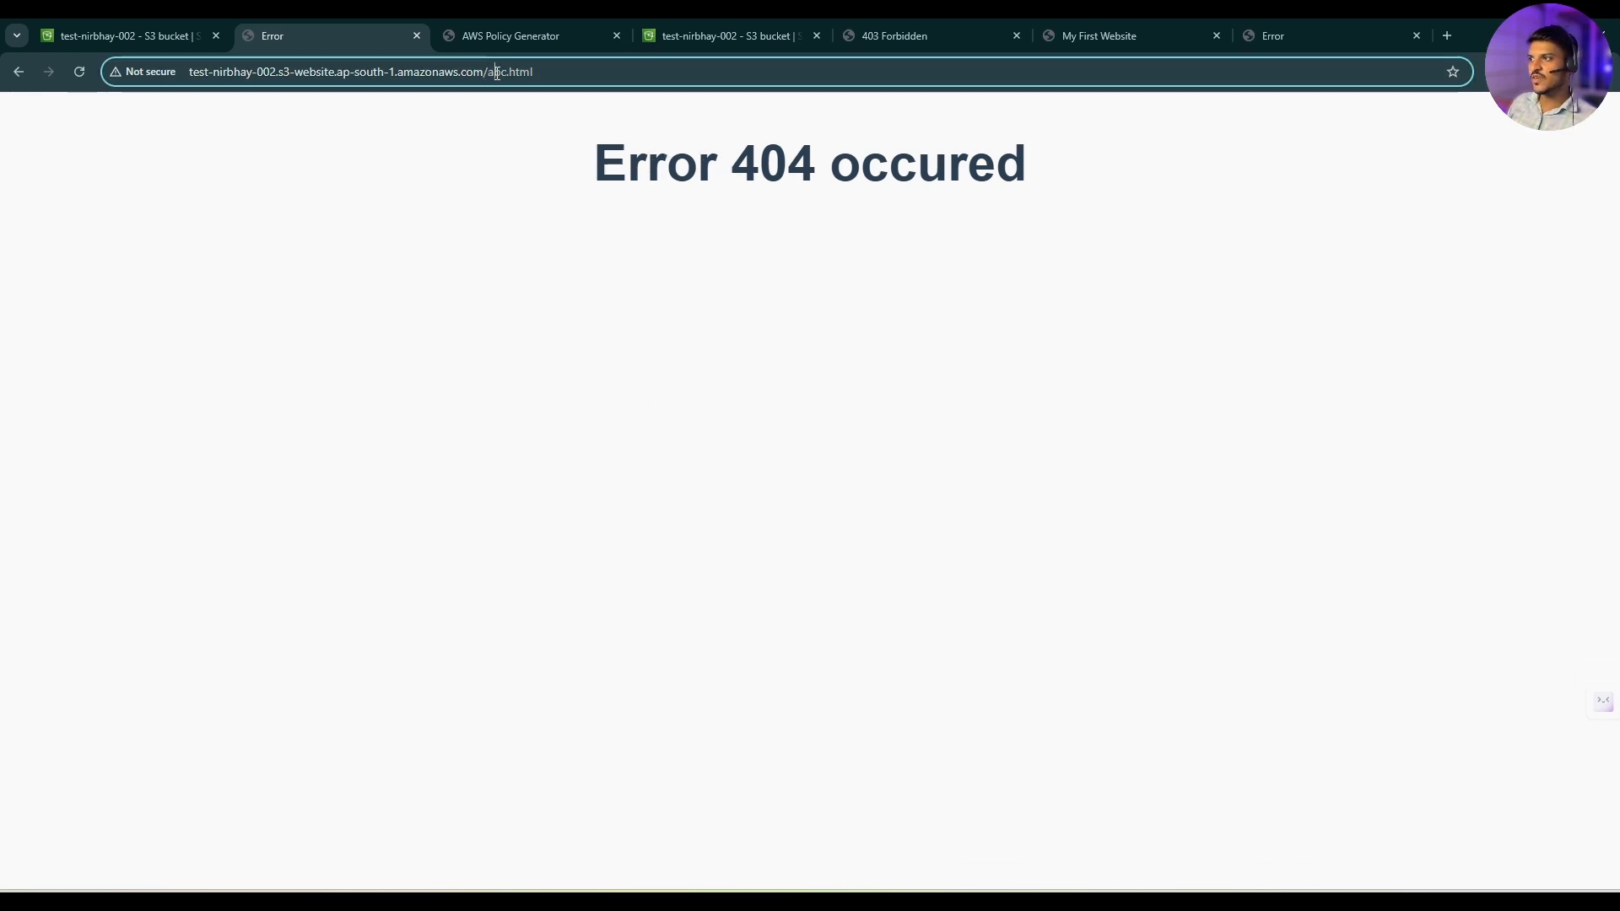
{"action": "double_click", "coordinate": [453, 73]}
{"action": "type", "text": "error"}
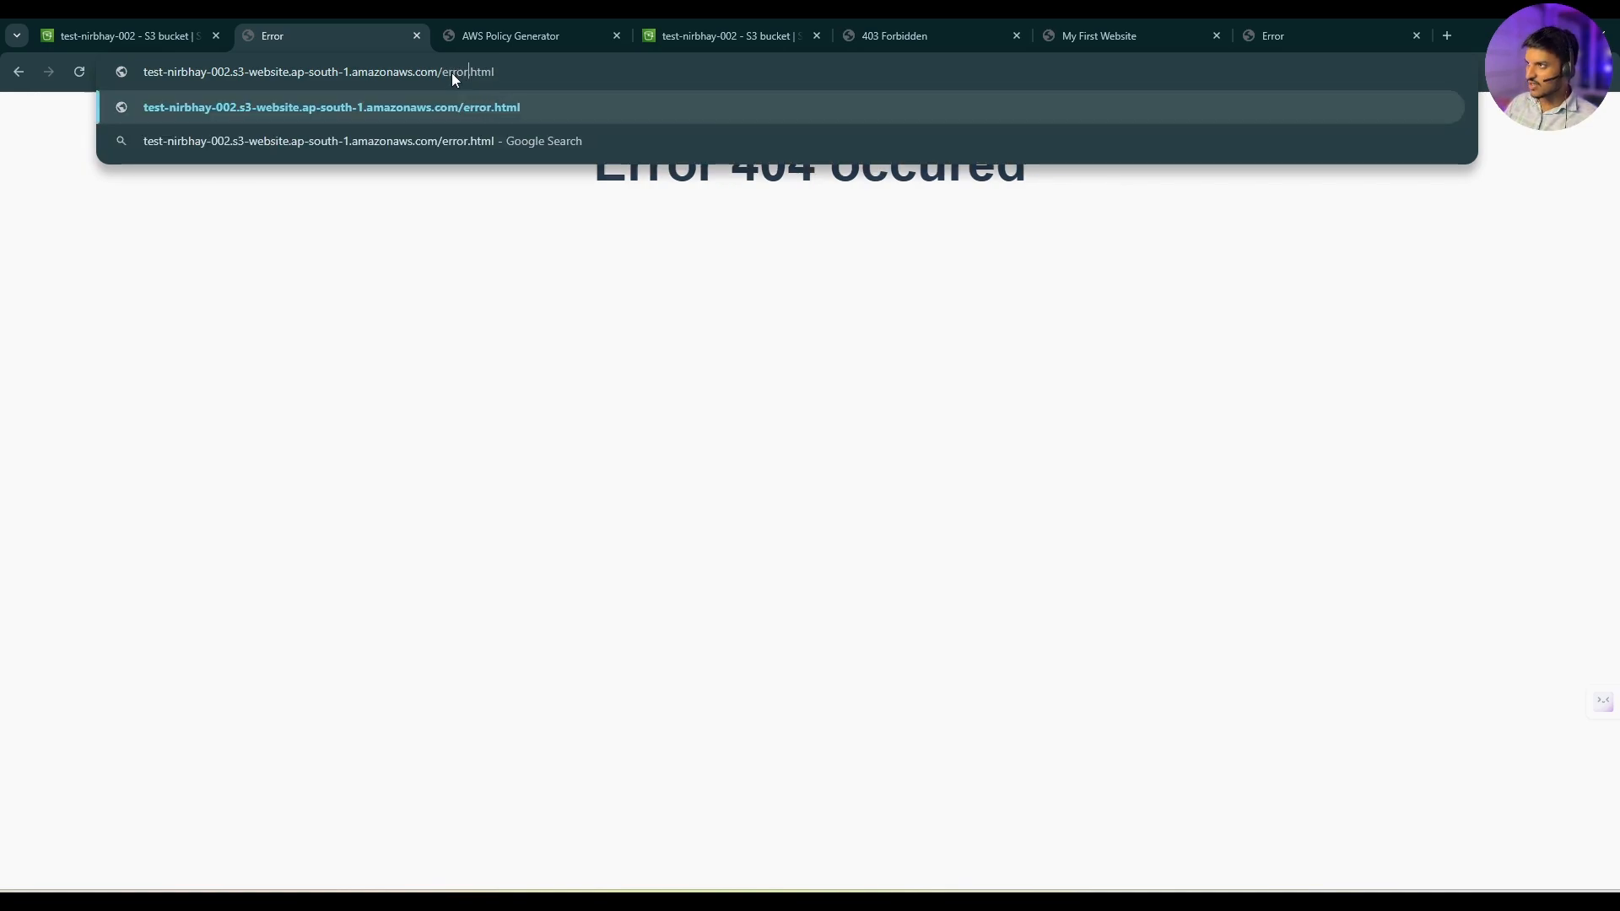
{"action": "key", "text": "Return"}
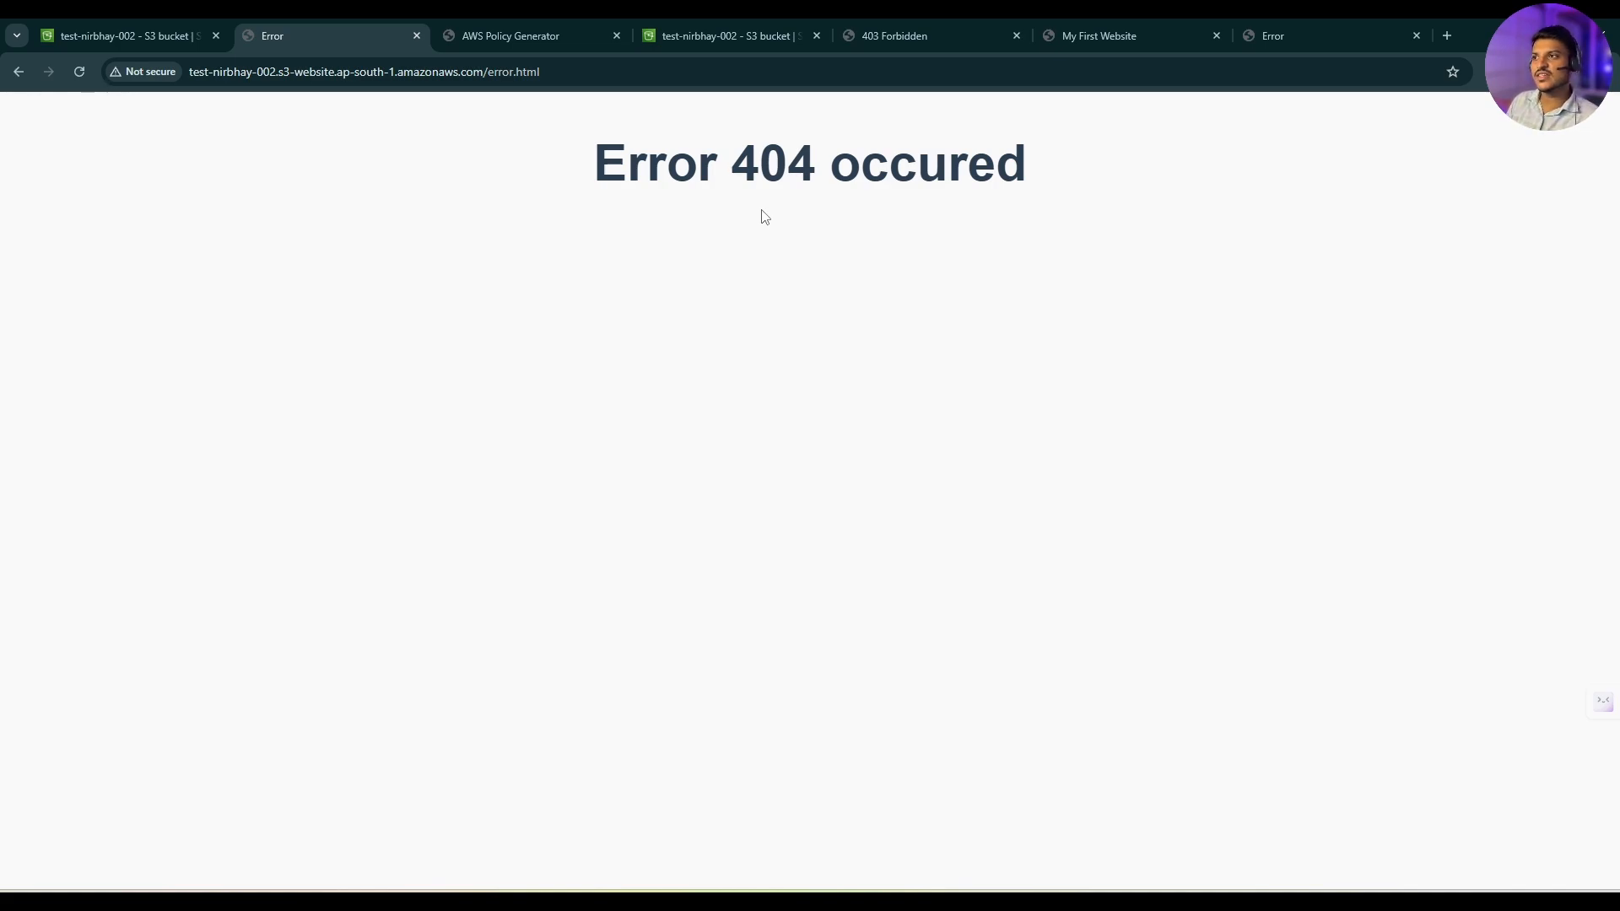
{"action": "left_click_drag", "start_coordinate": [606, 172], "coordinate": [144, 36]}
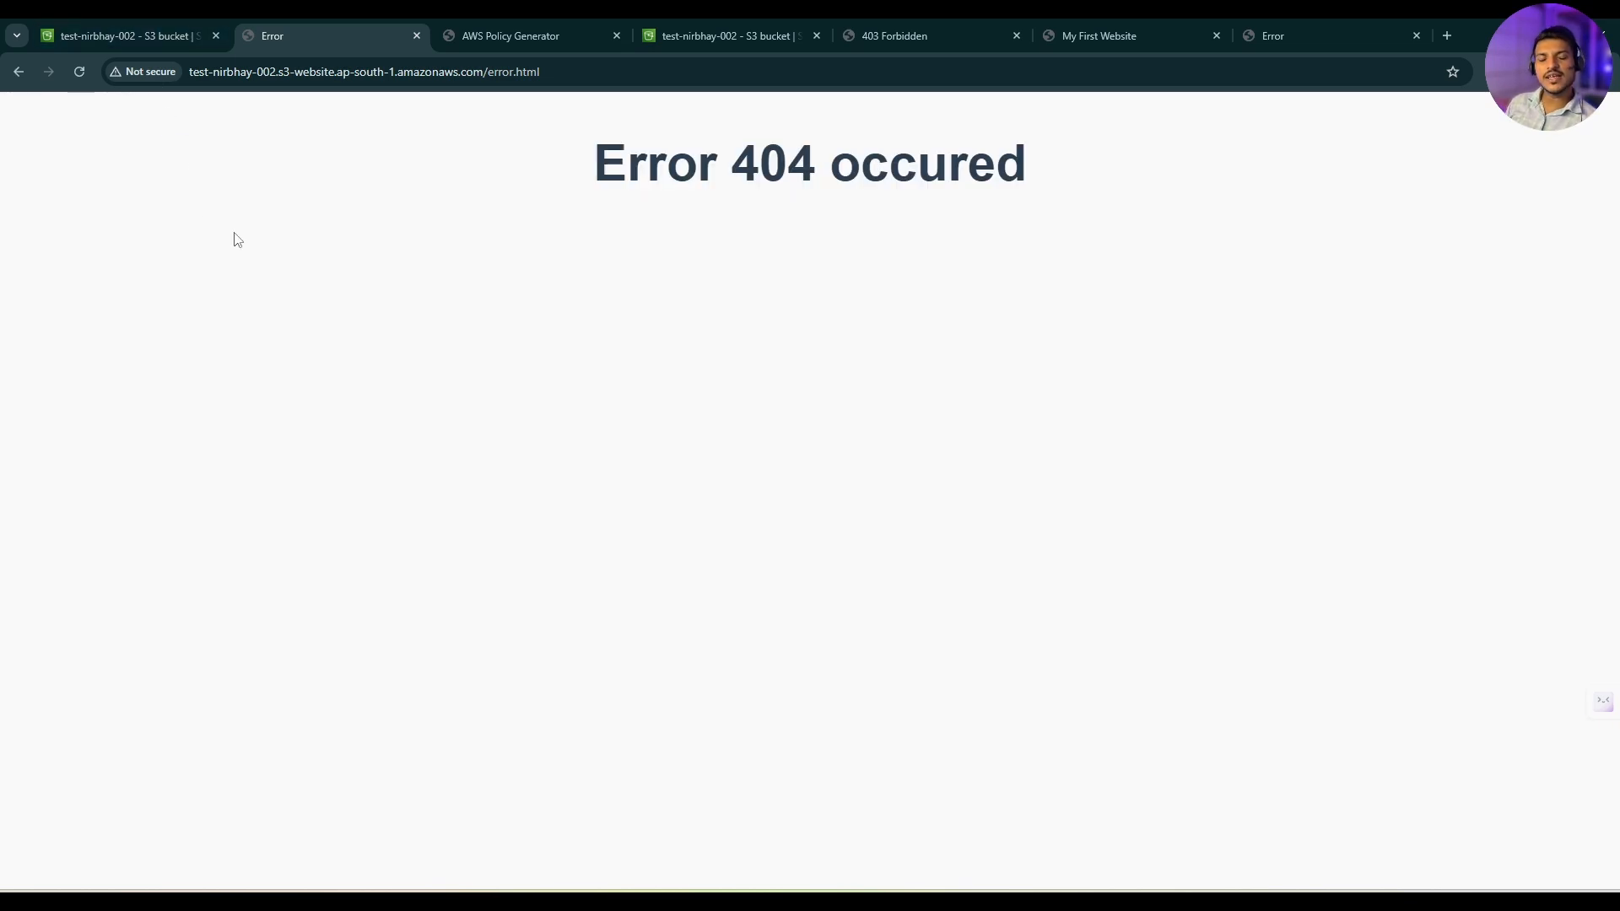